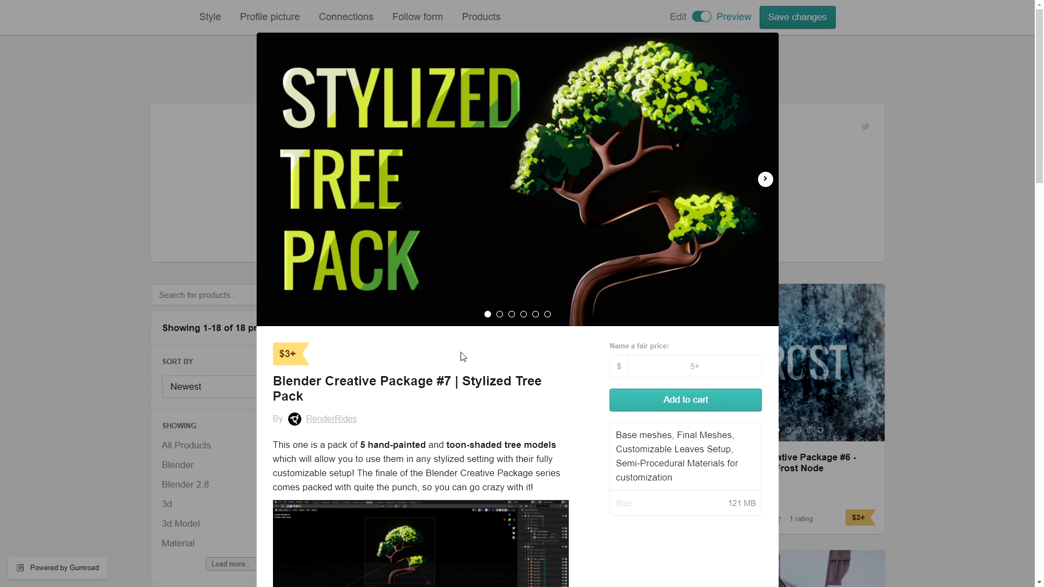
Look through the Stylized Tree Pack product page, including its description images and preview gallery, and the product list
{"action": "scroll", "coordinate": [504, 389], "scroll_direction": "down", "scroll_amount": 7}
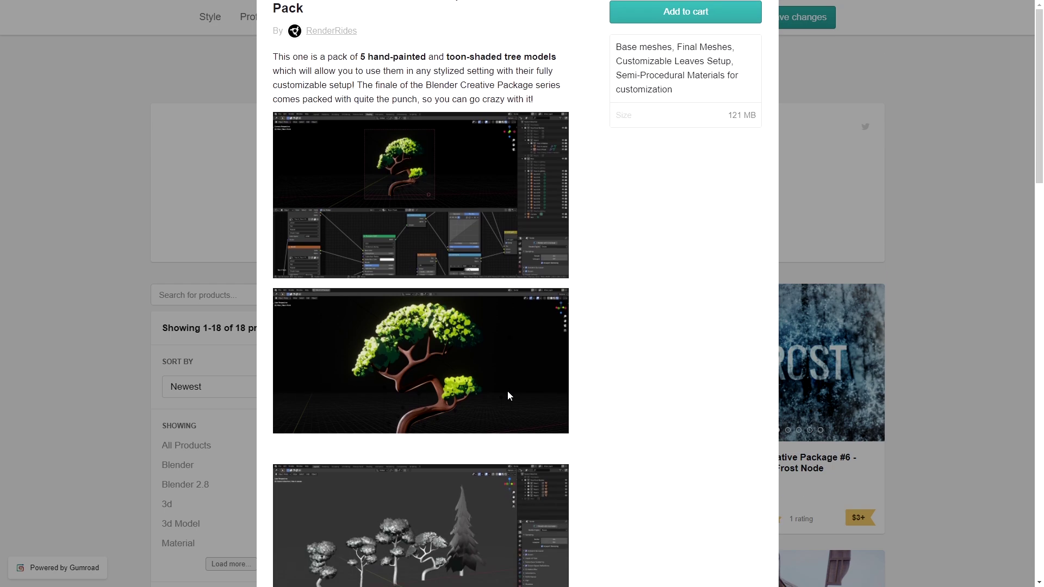
{"action": "scroll", "coordinate": [507, 390], "scroll_direction": "down", "scroll_amount": 5}
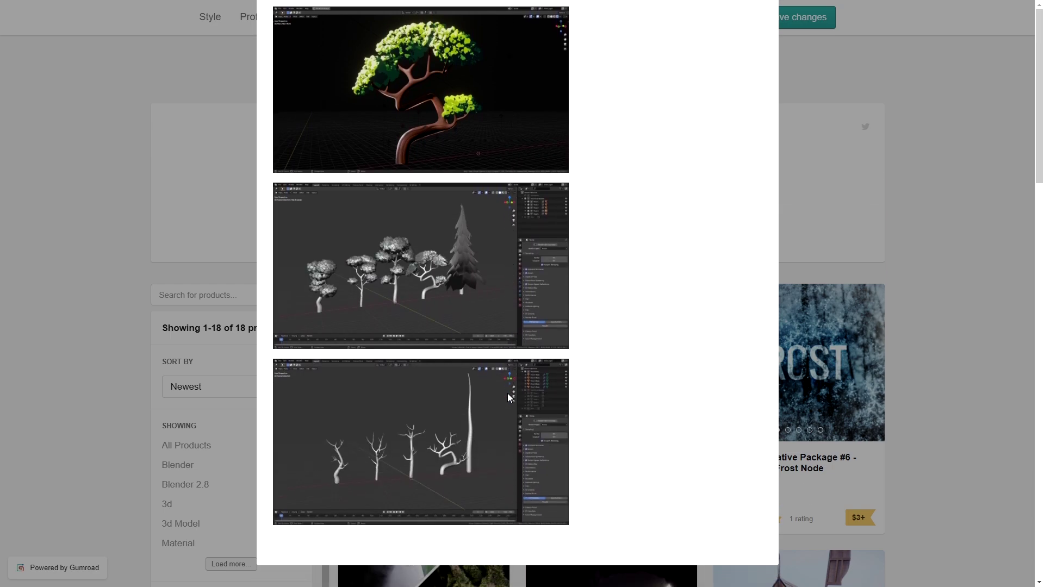
{"action": "scroll", "coordinate": [516, 394], "scroll_direction": "up", "scroll_amount": 12}
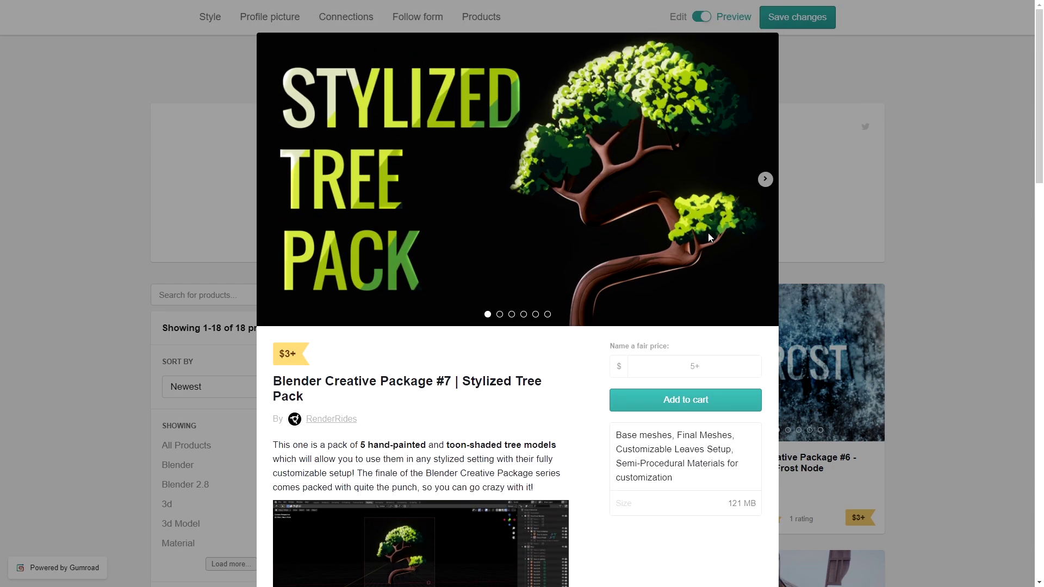
{"action": "left_click", "coordinate": [766, 181]}
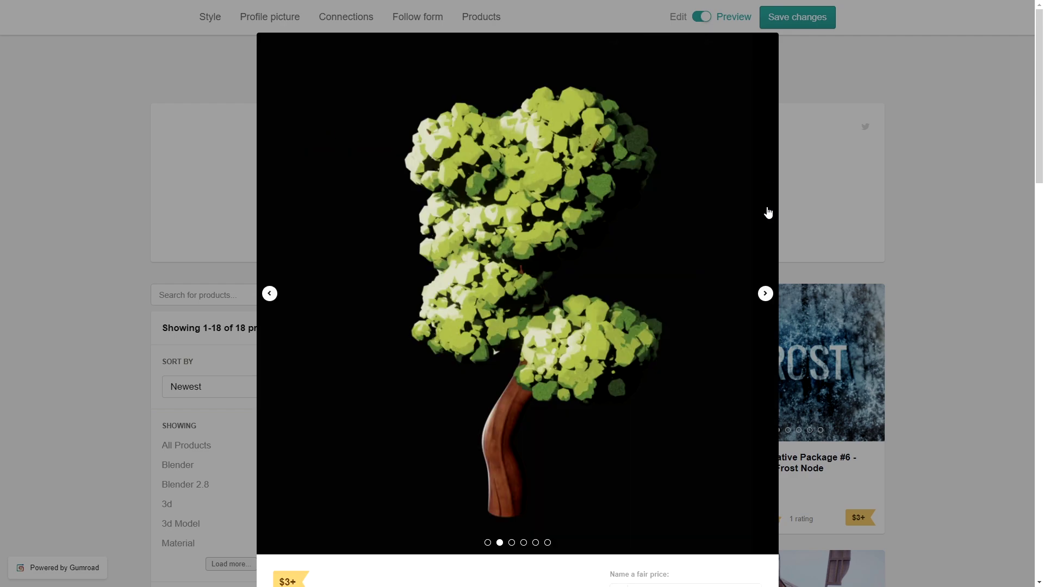
{"action": "left_click", "coordinate": [765, 294]}
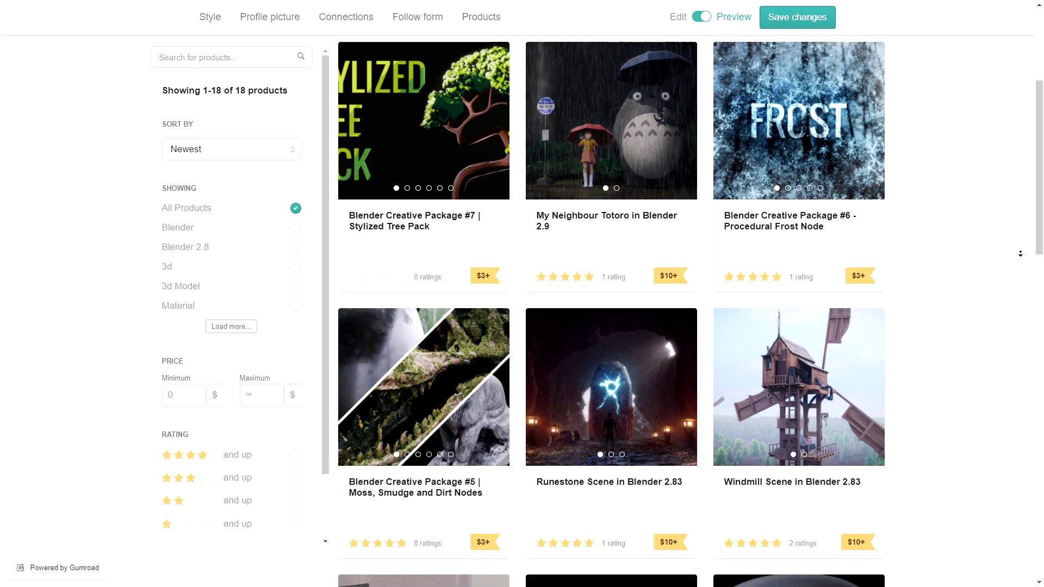
{"action": "scroll", "coordinate": [1020, 254], "scroll_direction": "down", "scroll_amount": 1}
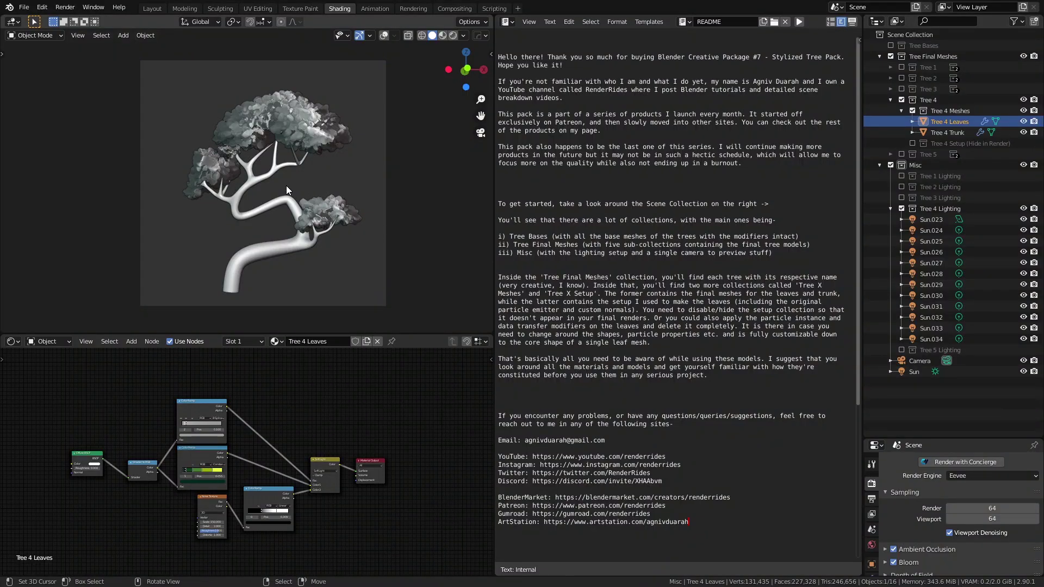
Switch to Blender and inspect the Tree 4 model in the viewport along with the node setup of the Tree 4 Leaves material
{"action": "middle_click_drag", "start_coordinate": [286, 136], "coordinate": [241, 181]}
{"action": "key", "text": "KP_0"}
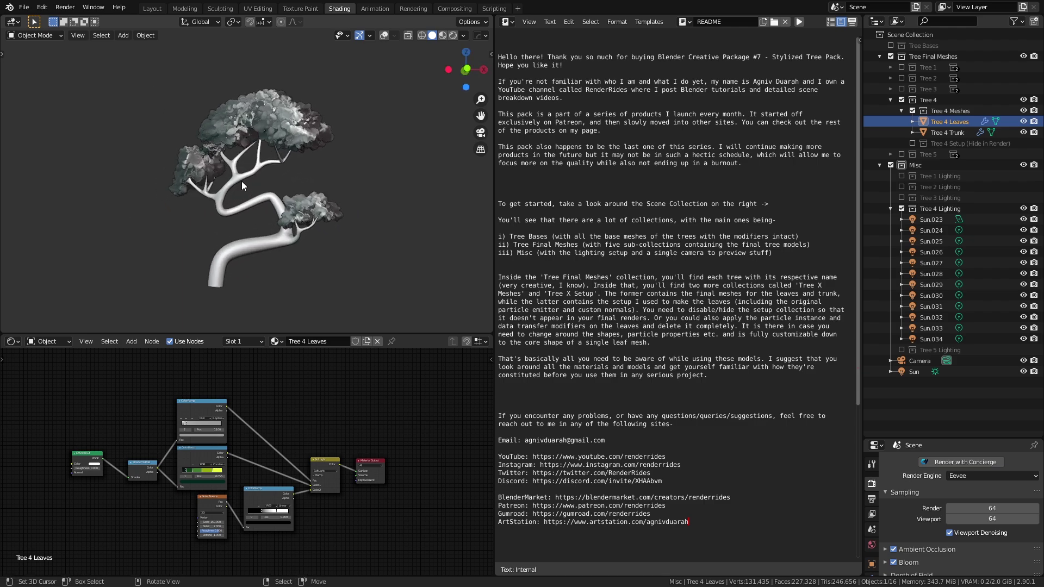
{"action": "middle_click_drag", "start_coordinate": [302, 456], "coordinate": [338, 443]}
{"action": "middle_click_drag", "start_coordinate": [226, 454], "coordinate": [222, 446]}
{"action": "left_click_drag", "start_coordinate": [71, 373], "coordinate": [443, 530]}
{"action": "mouse_move", "coordinate": [424, 509]}
{"action": "middle_mouse_down"}
{"action": "mouse_move", "coordinate": [397, 506]}
{"action": "mouse_move", "coordinate": [413, 514]}
{"action": "middle_mouse_up"}
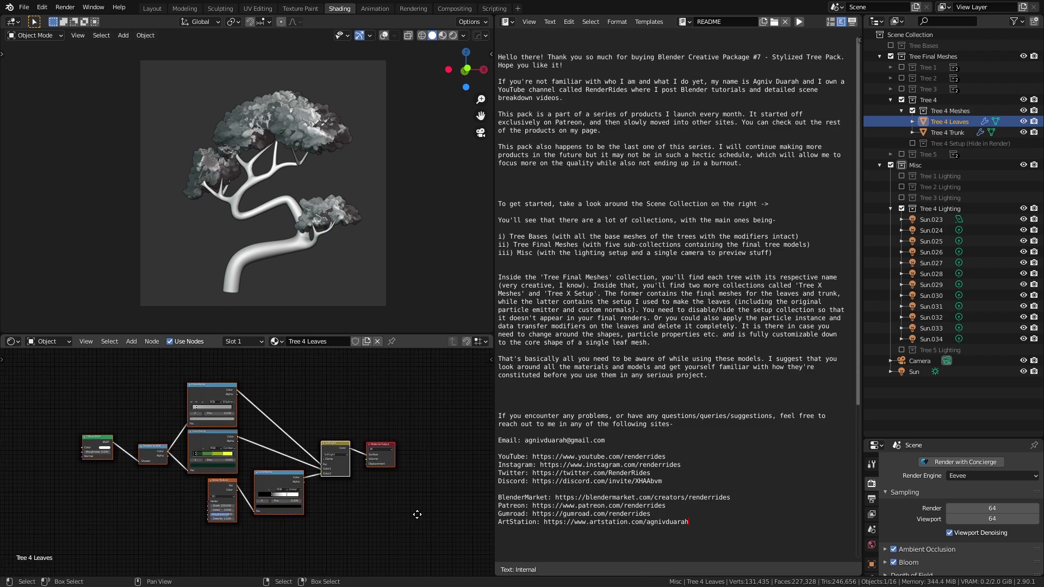
{"action": "left_click", "coordinate": [417, 512]}
Enable the Tree Bases collection and highlight the base objects of Tree 1 through Tree 5 one after another
{"action": "left_click_drag", "start_coordinate": [493, 217], "coordinate": [812, 64]}
{"action": "left_click_drag", "start_coordinate": [861, 62], "coordinate": [818, 62]}
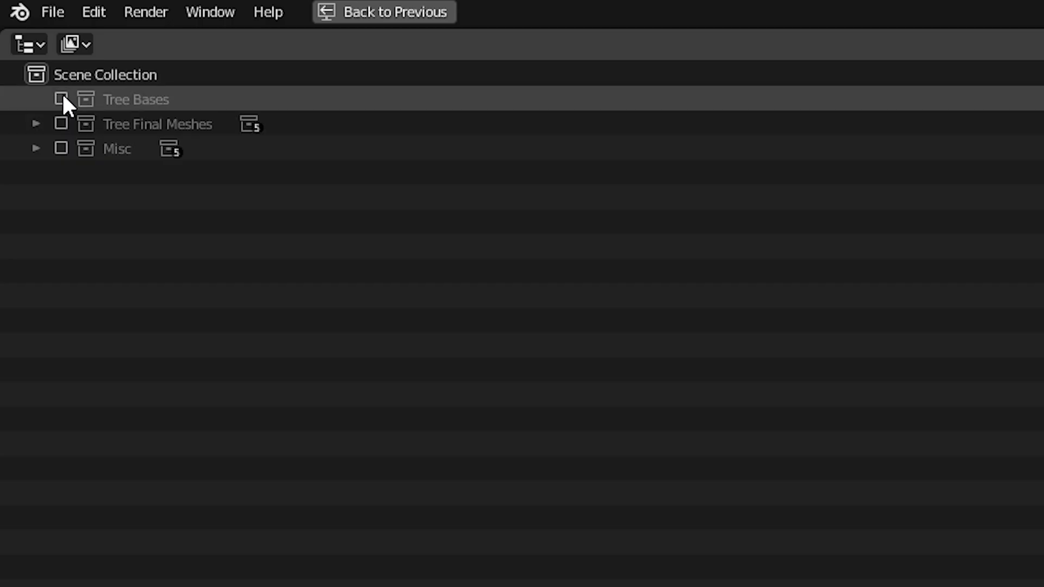
{"action": "left_click", "coordinate": [61, 98]}
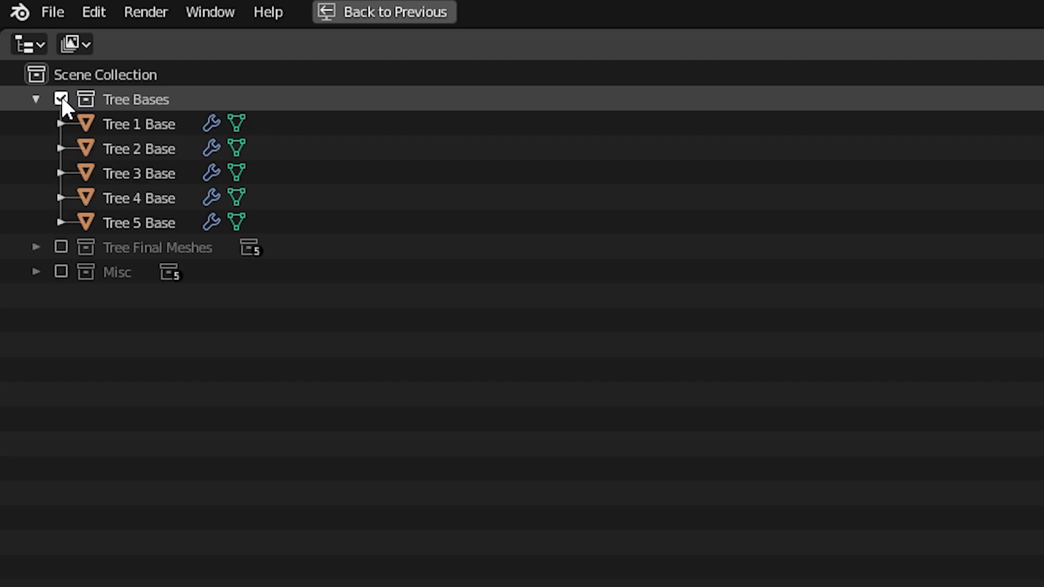
{"action": "left_click", "coordinate": [130, 124]}
{"action": "left_click", "coordinate": [135, 148]}
{"action": "left_click", "coordinate": [139, 174]}
{"action": "left_click", "coordinate": [143, 198]}
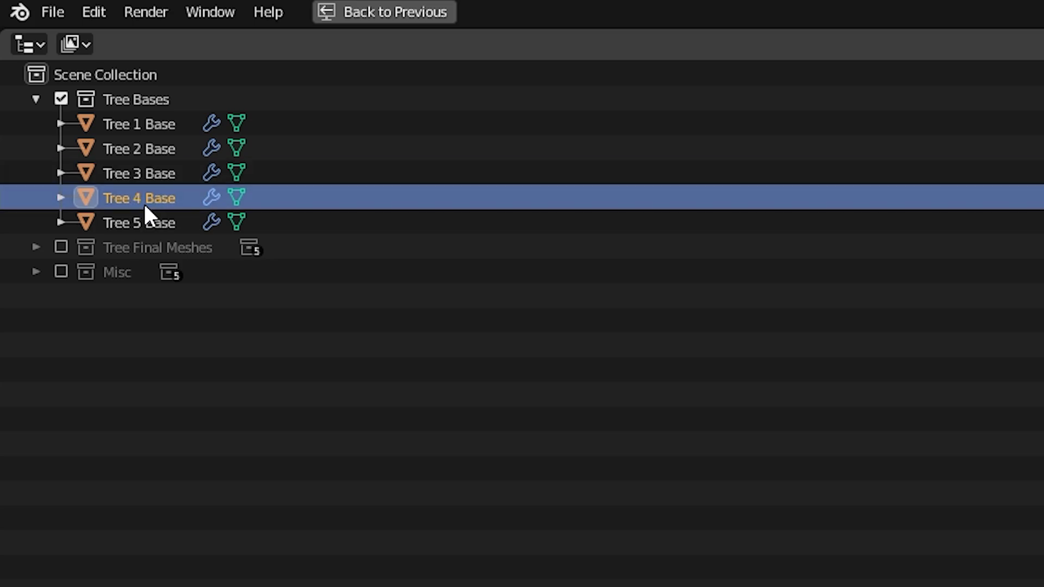
{"action": "left_click", "coordinate": [142, 223]}
Exclude the Tree Bases collection, and enable and expand the Tree Final Meshes collection
{"action": "left_click", "coordinate": [60, 99]}
{"action": "left_click", "coordinate": [60, 124]}
{"action": "left_click", "coordinate": [35, 124]}
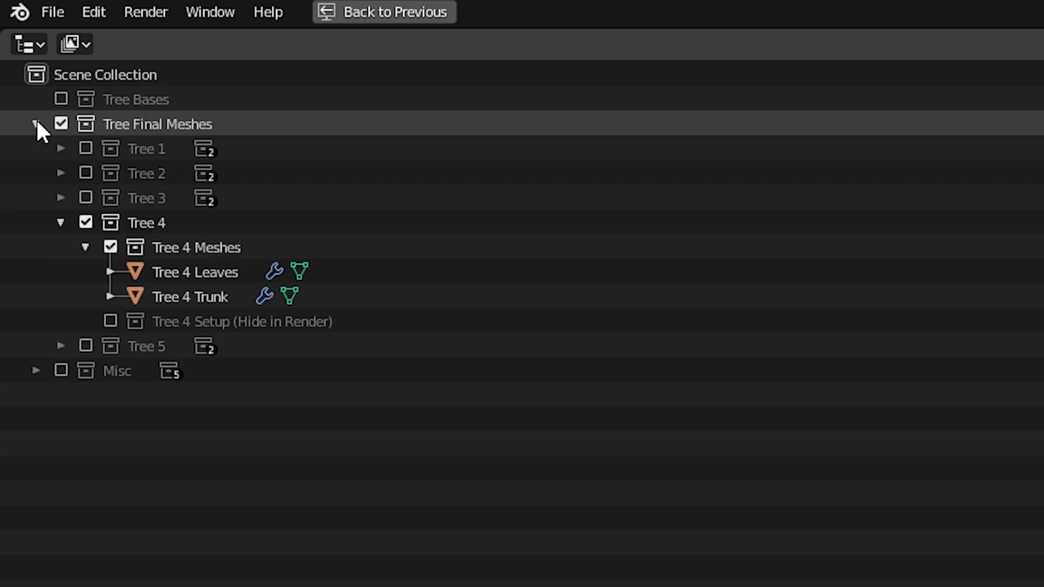
Expand the Tree 1 to Tree 5 sub-collections to show their Meshes and Setup collections
{"action": "left_click", "coordinate": [61, 223]}
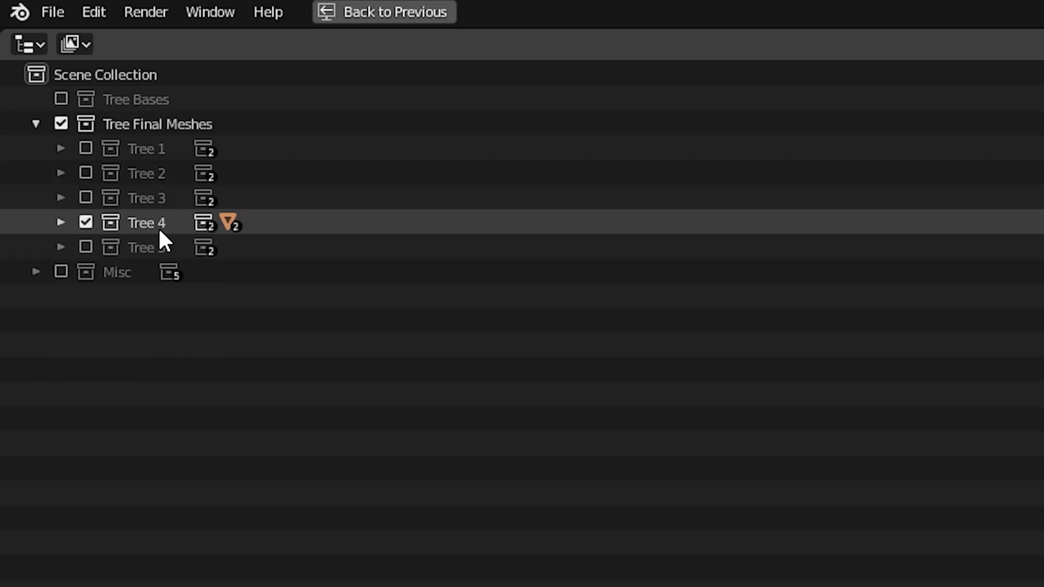
{"action": "left_click", "coordinate": [61, 223]}
{"action": "left_click", "coordinate": [60, 198]}
{"action": "left_click", "coordinate": [60, 172]}
{"action": "left_click", "coordinate": [60, 148]}
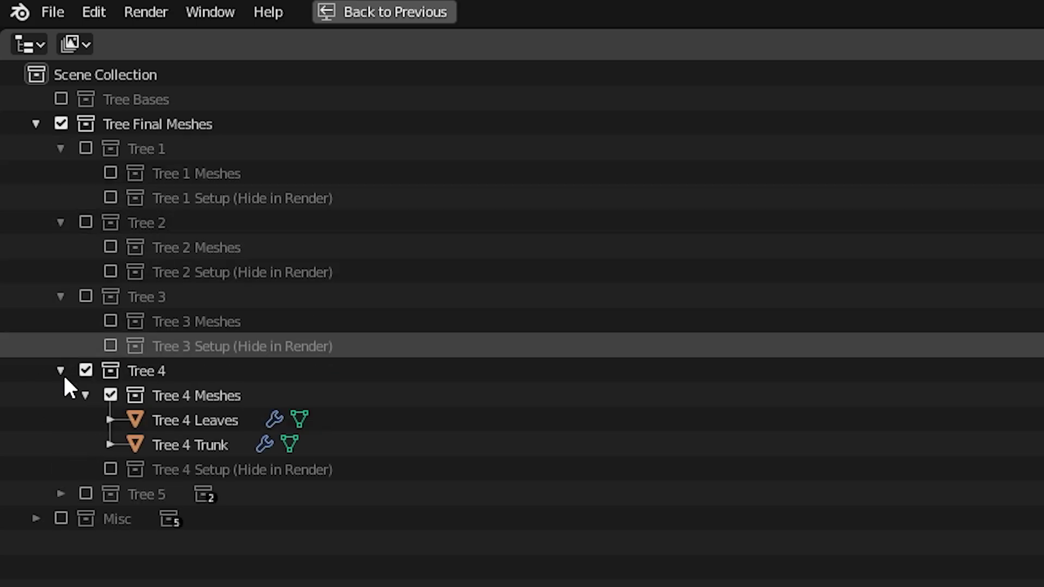
{"action": "left_click", "coordinate": [61, 493]}
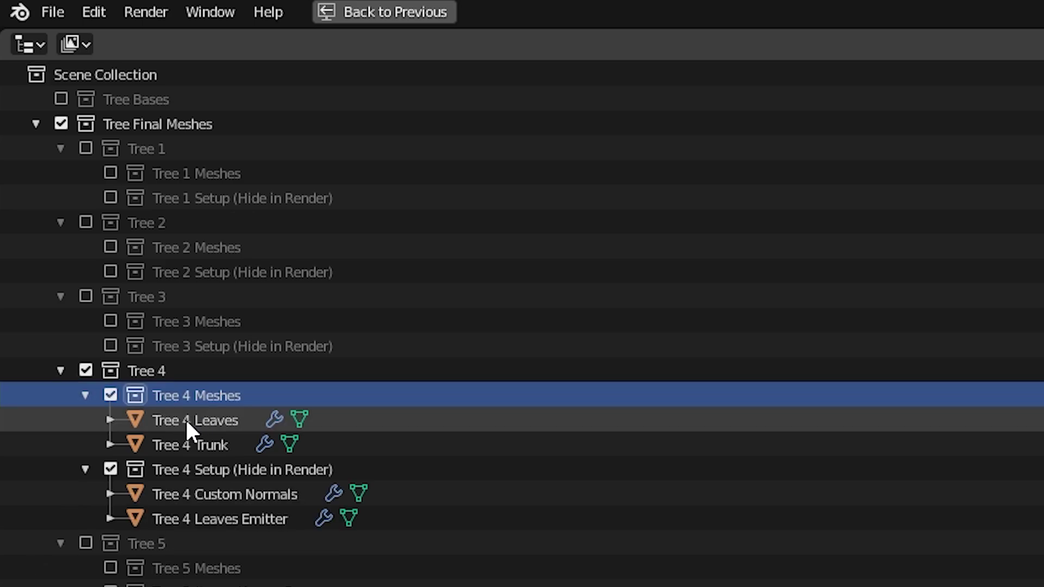
Highlight the Tree 4 leaves, trunk, custom normals and leaves emitter objects in turn, and clear the selection
{"action": "left_click", "coordinate": [186, 420]}
{"action": "left_click", "coordinate": [194, 445]}
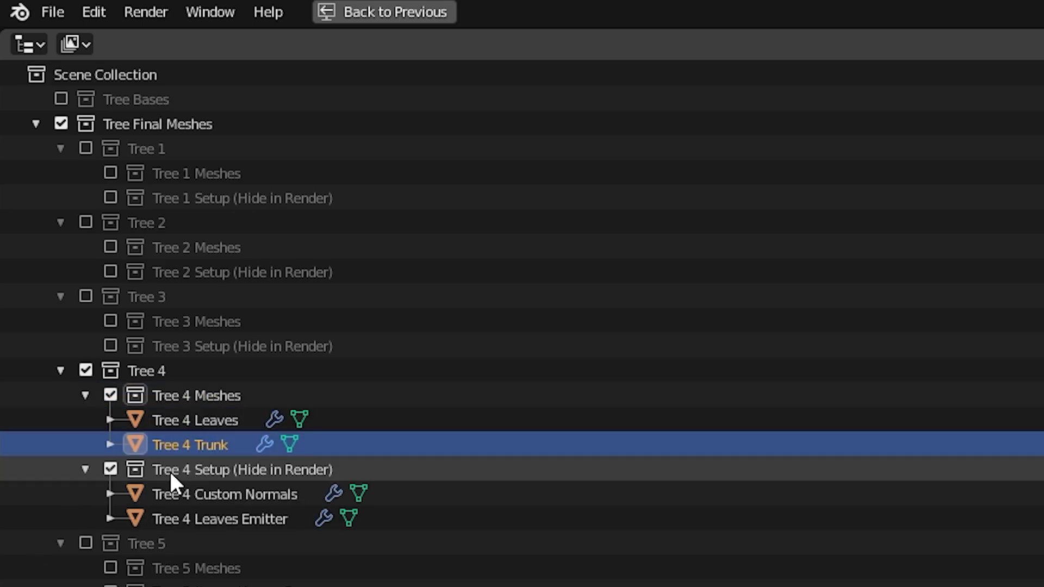
{"action": "left_click", "coordinate": [239, 471]}
{"action": "left_click", "coordinate": [222, 496]}
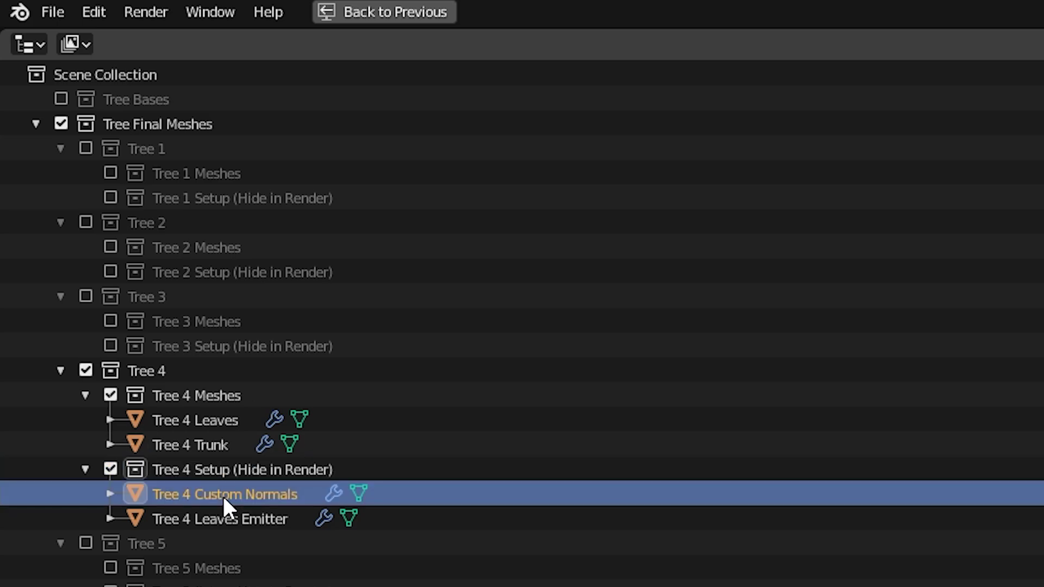
{"action": "left_click", "coordinate": [236, 514]}
{"action": "left_click", "coordinate": [229, 492]}
{"action": "left_click", "coordinate": [232, 516]}
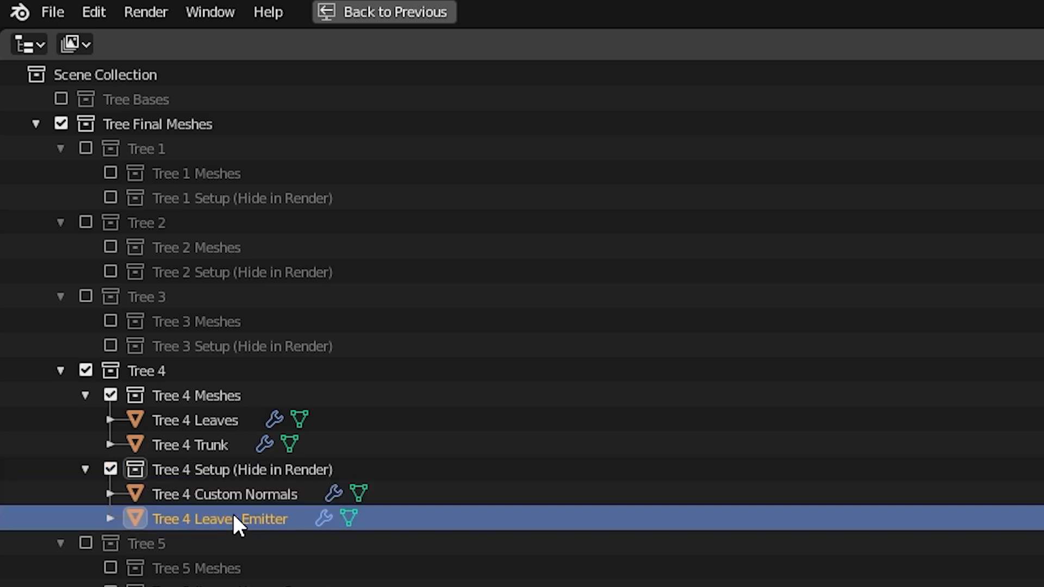
{"action": "left_click", "coordinate": [233, 492]}
{"action": "key", "text": "alt+a"}
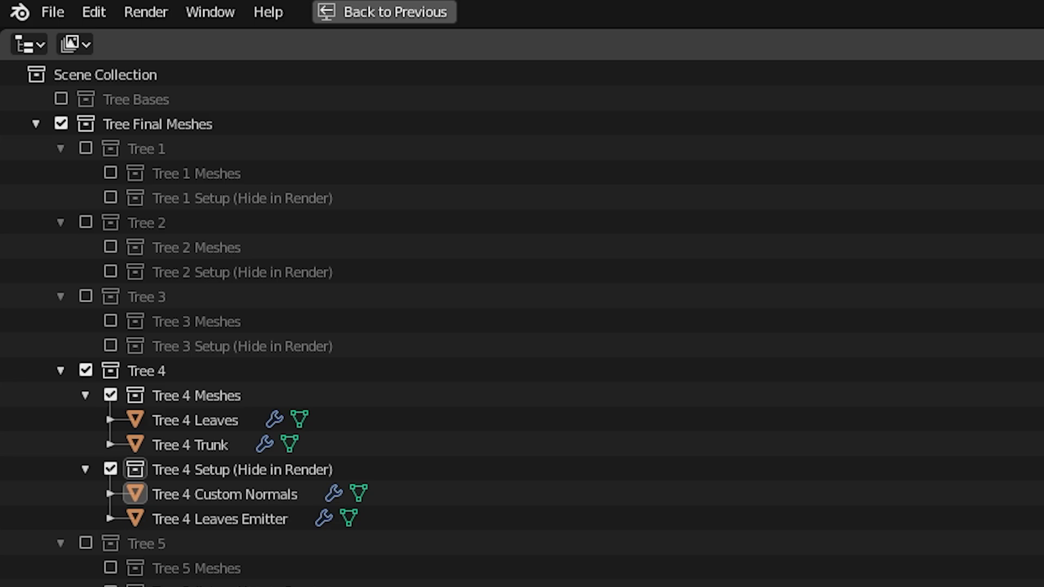
Exclude and collapse the Tree Final Meshes collection, and enable and expand the Misc collection
{"action": "left_click", "coordinate": [61, 124]}
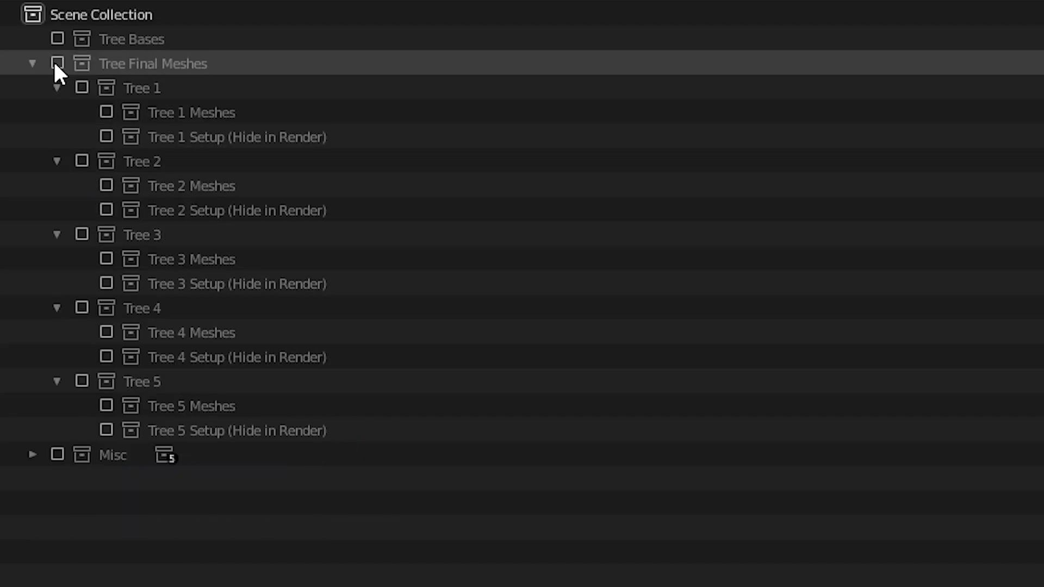
{"action": "left_click", "coordinate": [33, 64]}
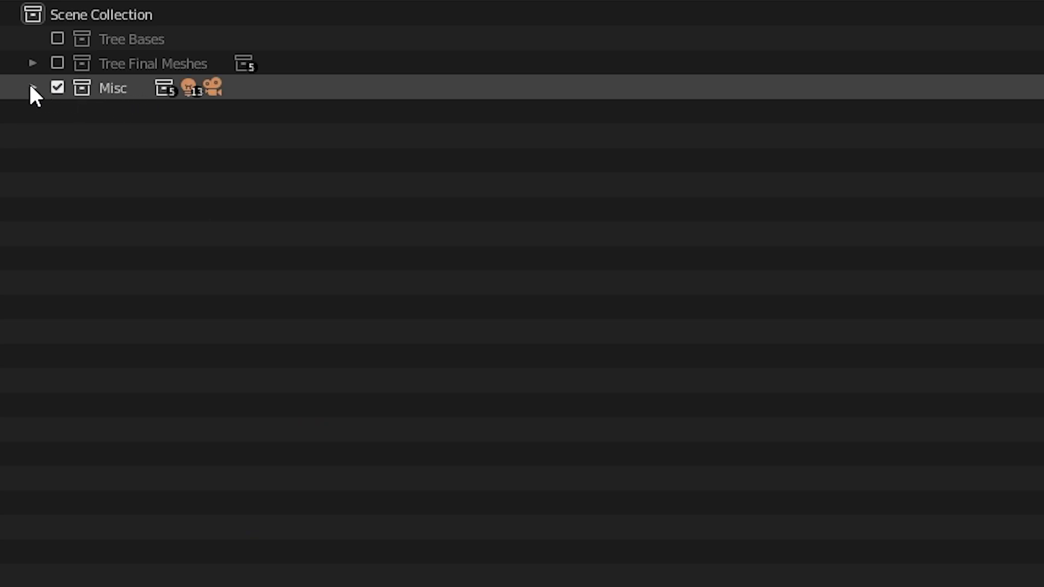
{"action": "left_click", "coordinate": [33, 88]}
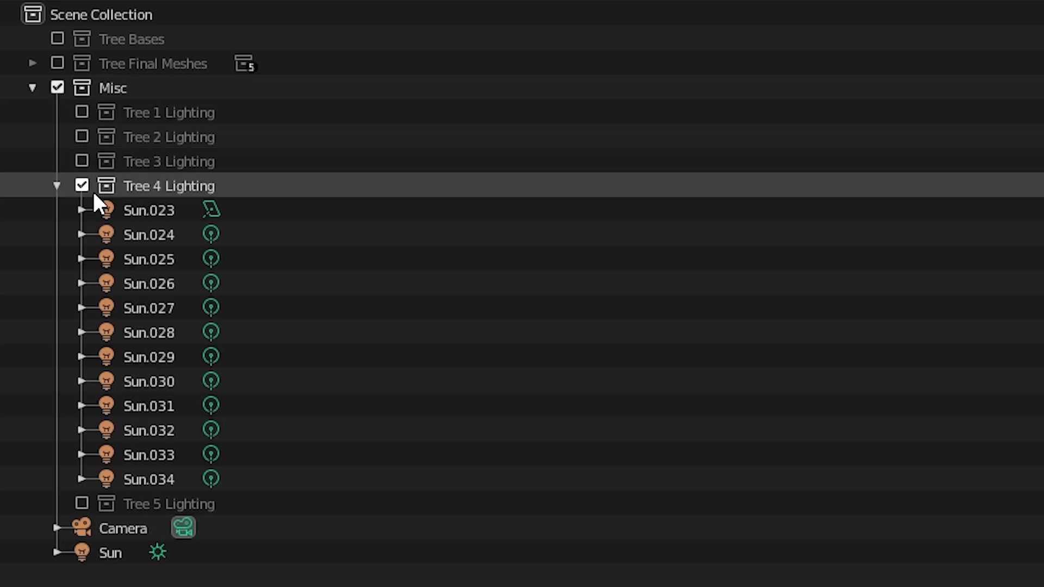
Highlight the Tree 4, Tree 3, Tree 2 and Tree 1 Lighting collections in turn, returning to Tree 4 Lighting
{"action": "left_click", "coordinate": [138, 186]}
{"action": "left_click", "coordinate": [146, 162]}
{"action": "left_click", "coordinate": [147, 136]}
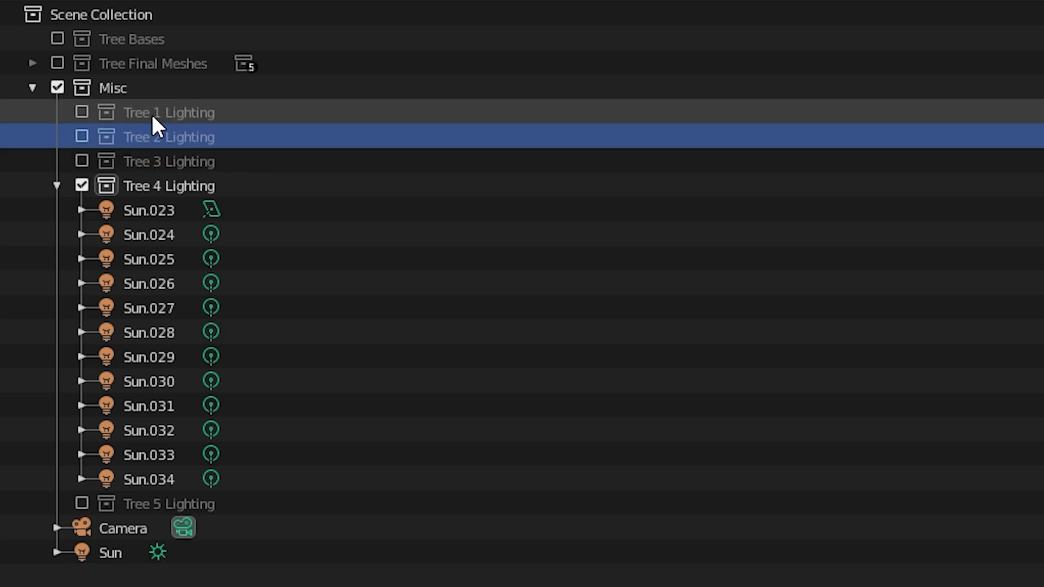
{"action": "left_click", "coordinate": [152, 114]}
{"action": "left_click", "coordinate": [144, 188]}
Highlight several of the lights in the Tree 4 Lighting collection, from Sun.023 through Sun.034
{"action": "left_click", "coordinate": [139, 216]}
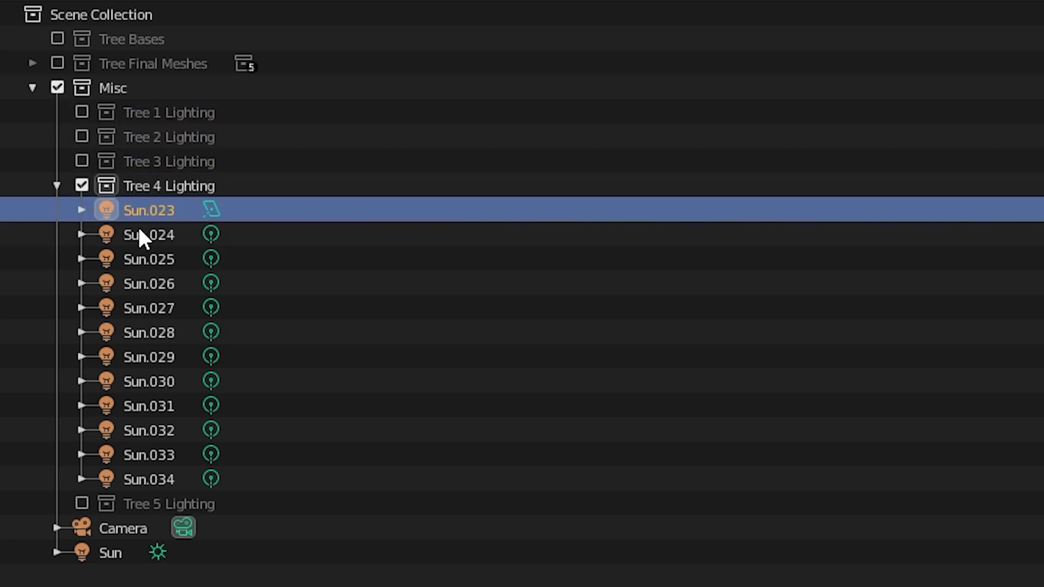
{"action": "left_click", "coordinate": [138, 235]}
{"action": "left_click", "coordinate": [139, 259]}
{"action": "left_click", "coordinate": [139, 308]}
{"action": "left_click", "coordinate": [144, 382]}
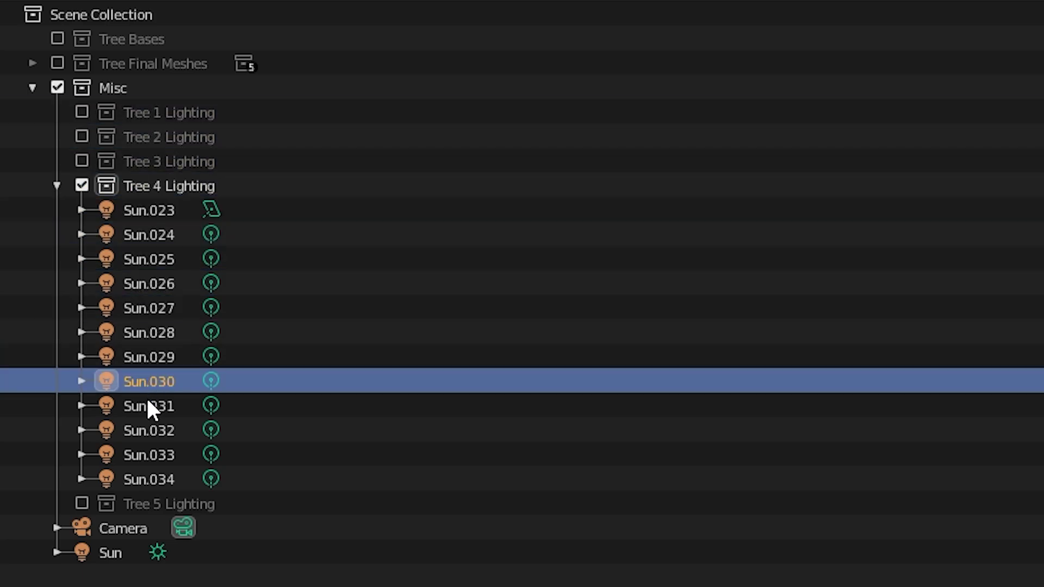
{"action": "left_click", "coordinate": [144, 431]}
{"action": "left_click", "coordinate": [154, 478]}
Highlight the Camera and the Sun, clear the selection, and collapse the Tree 4 Lighting and Misc collections
{"action": "left_click", "coordinate": [133, 528]}
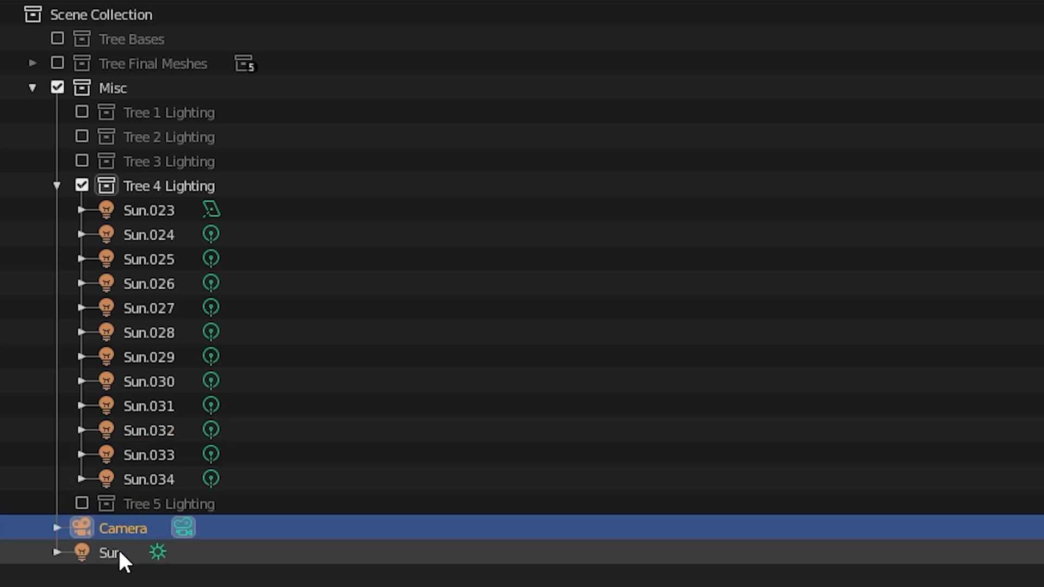
{"action": "left_click", "coordinate": [119, 551]}
{"action": "key", "text": "alt+a"}
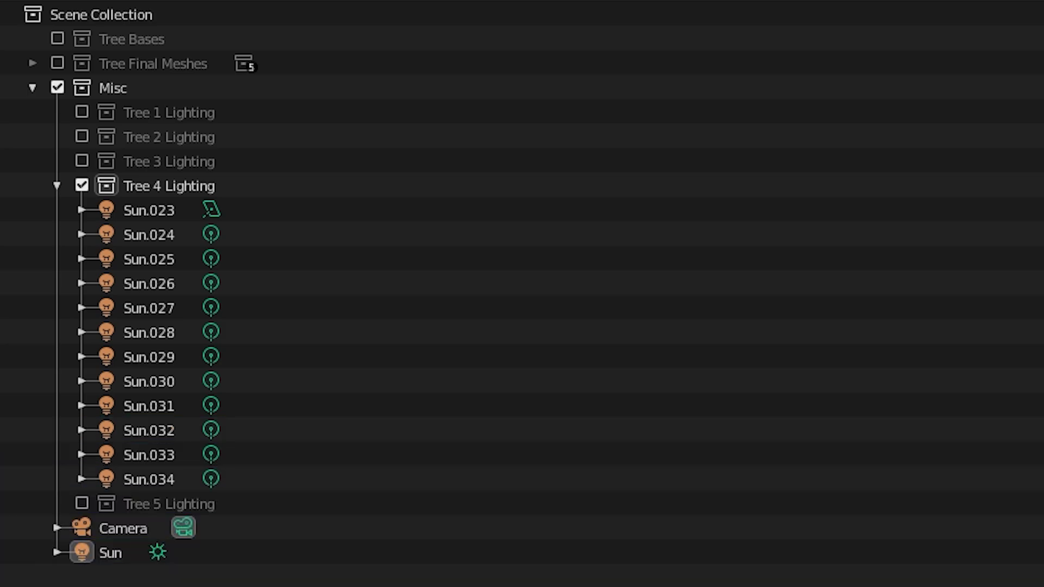
{"action": "left_click", "coordinate": [56, 185]}
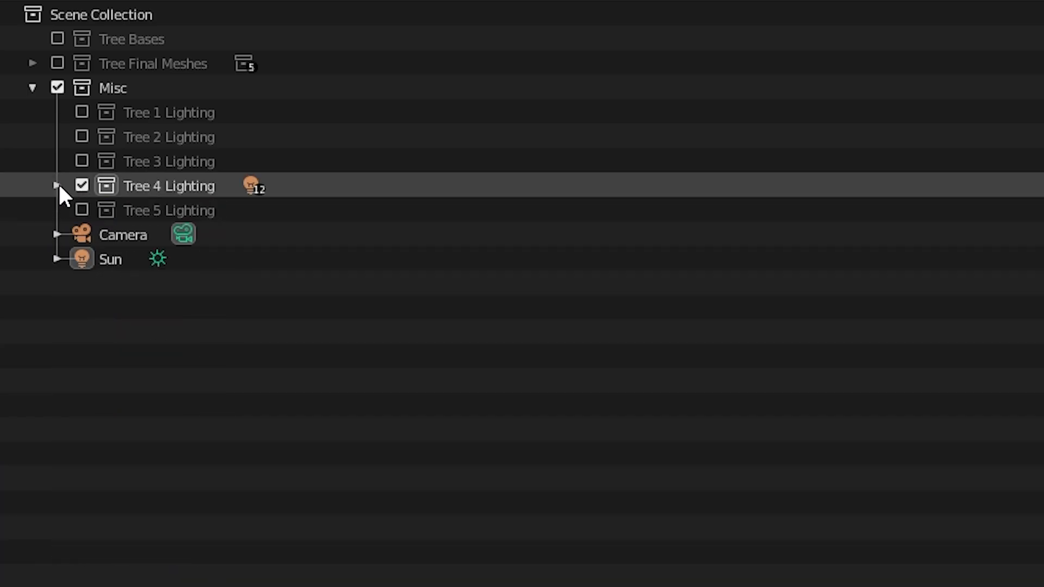
{"action": "left_click", "coordinate": [32, 87]}
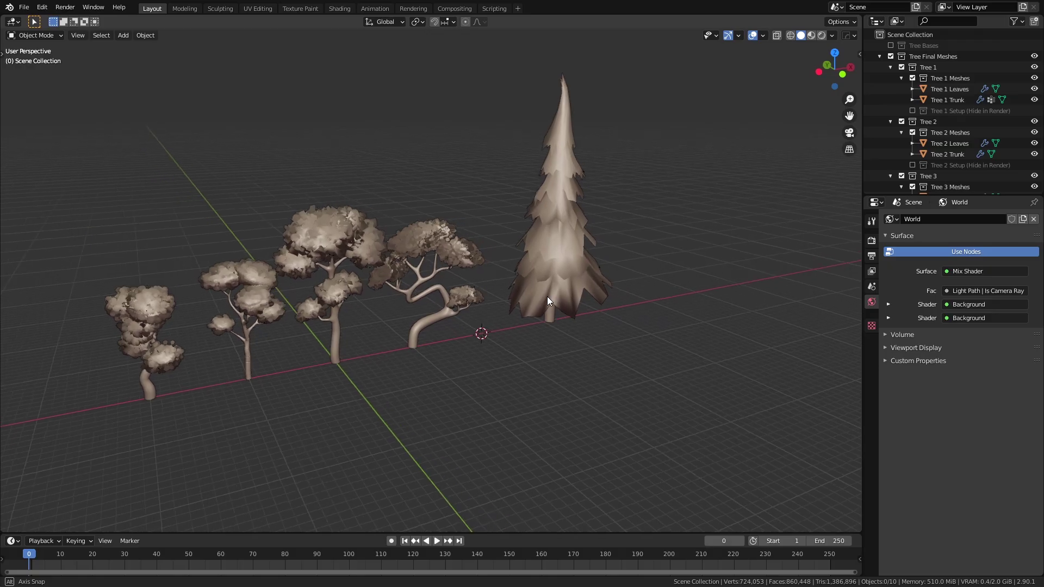
Select the four leafy trees together in the viewport to point them out, and deselect them
{"action": "middle_click_drag", "start_coordinate": [547, 296], "coordinate": [602, 314]}
{"action": "left_click_drag", "start_coordinate": [210, 181], "coordinate": [651, 428]}
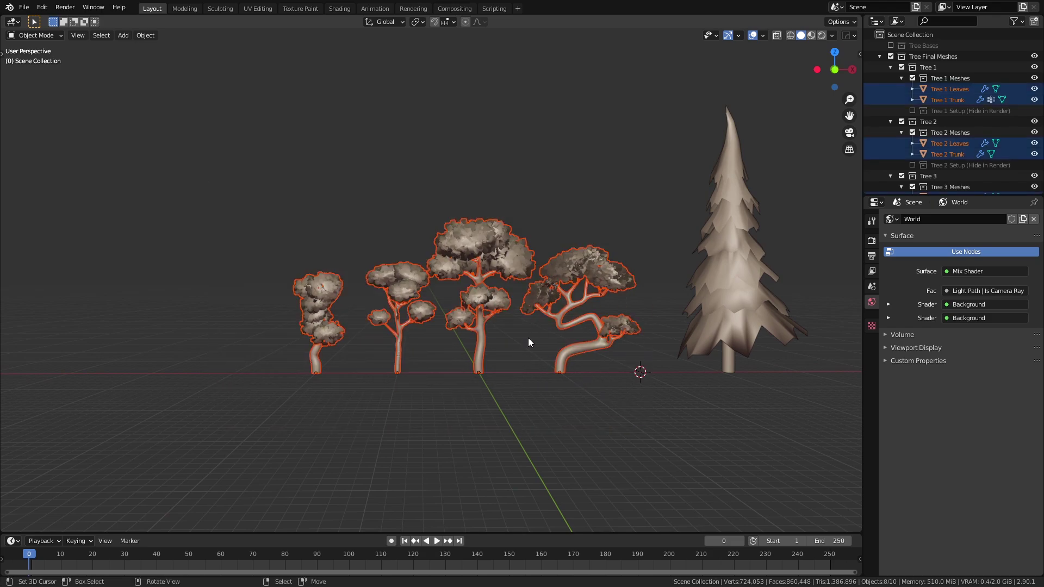
{"action": "middle_click_drag", "start_coordinate": [529, 343], "coordinate": [557, 353]}
{"action": "left_click", "coordinate": [563, 347]}
Select the tall pine tree in the viewport, view it from another angle, and deselect it
{"action": "middle_click_drag", "start_coordinate": [673, 285], "coordinate": [469, 289]}
{"action": "scroll", "coordinate": [468, 308], "scroll_direction": "up", "scroll_amount": 2}
{"action": "scroll", "coordinate": [471, 262], "scroll_direction": "down", "scroll_amount": 1}
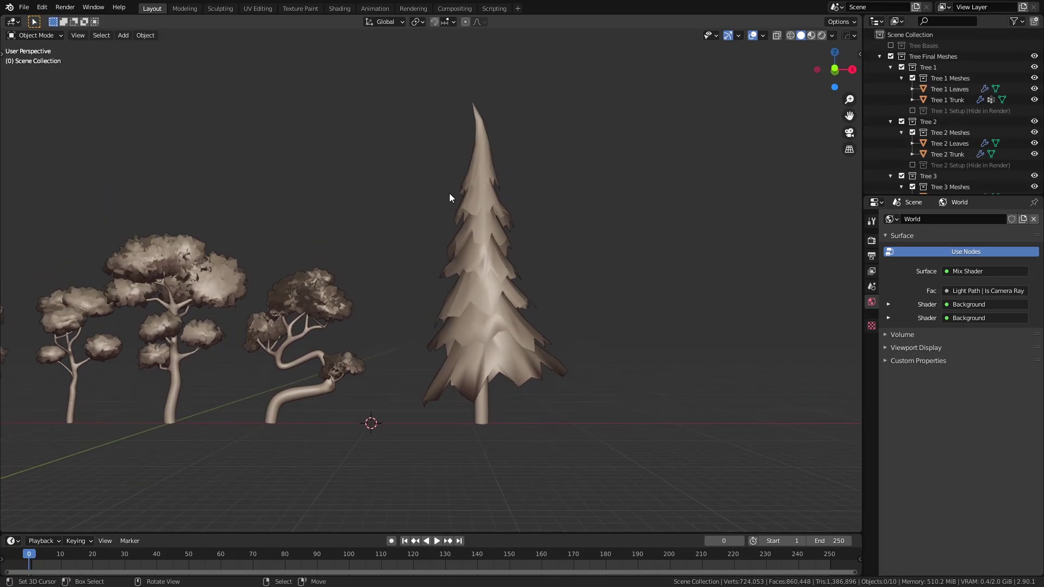
{"action": "left_click_drag", "start_coordinate": [436, 142], "coordinate": [598, 509]}
{"action": "middle_click_drag", "start_coordinate": [540, 348], "coordinate": [620, 349]}
{"action": "left_click", "coordinate": [557, 354]}
Hide the Subdivision, Skin and Subdivision.001 modifiers of Tree 4 Base in the viewport and examine its bare vertex skeleton
{"action": "scroll", "coordinate": [556, 359], "scroll_direction": "down", "scroll_amount": 2}
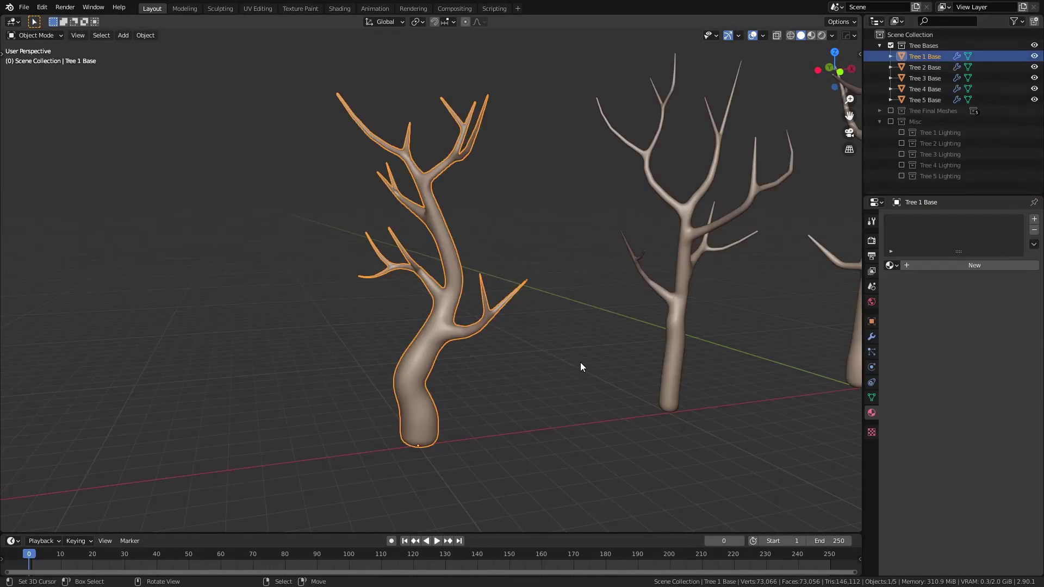
{"action": "middle_click_drag", "start_coordinate": [580, 362], "coordinate": [446, 406]}
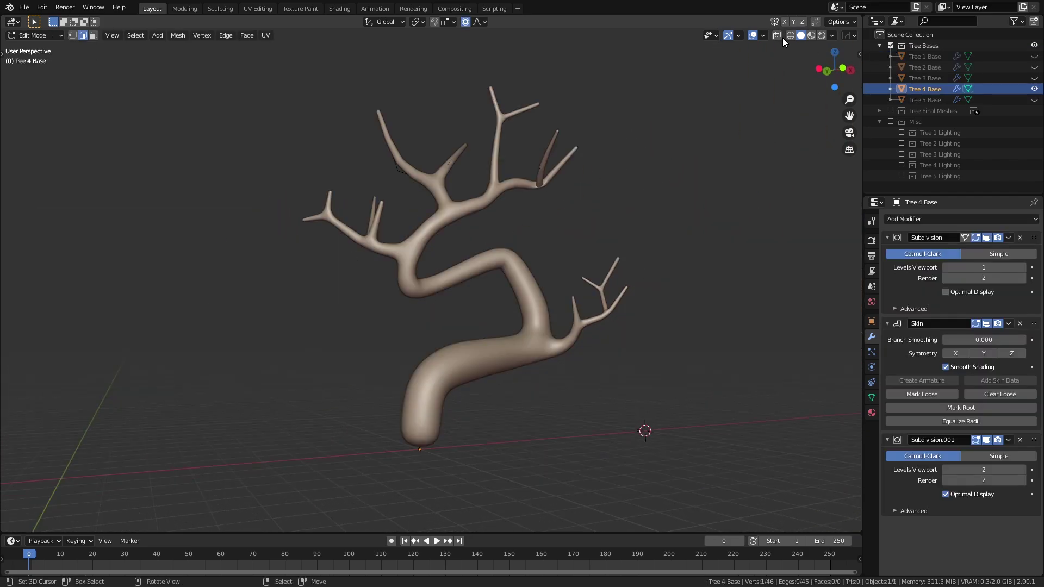
{"action": "left_click", "coordinate": [986, 237]}
{"action": "left_click", "coordinate": [987, 323]}
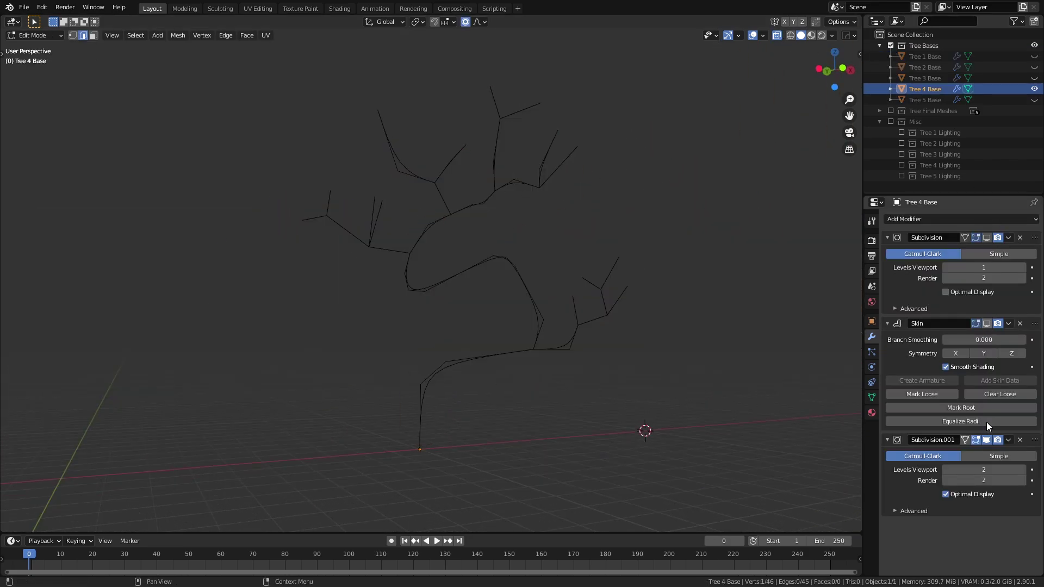
{"action": "middle_click_drag", "start_coordinate": [538, 332], "coordinate": [580, 290]}
{"action": "key", "text": "a"}
{"action": "key", "text": "a"}
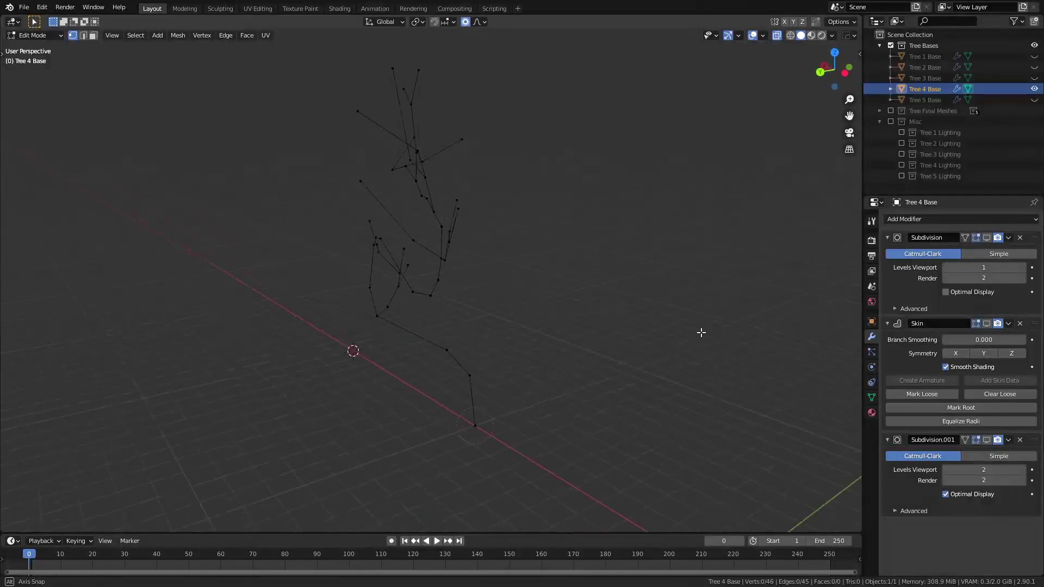
Examine Tree 4 Base's skinned mesh while toggling the viewport display of its Subdivision and Skin modifiers, and return to Object Mode
{"action": "middle_click_drag", "start_coordinate": [701, 332], "coordinate": [602, 345]}
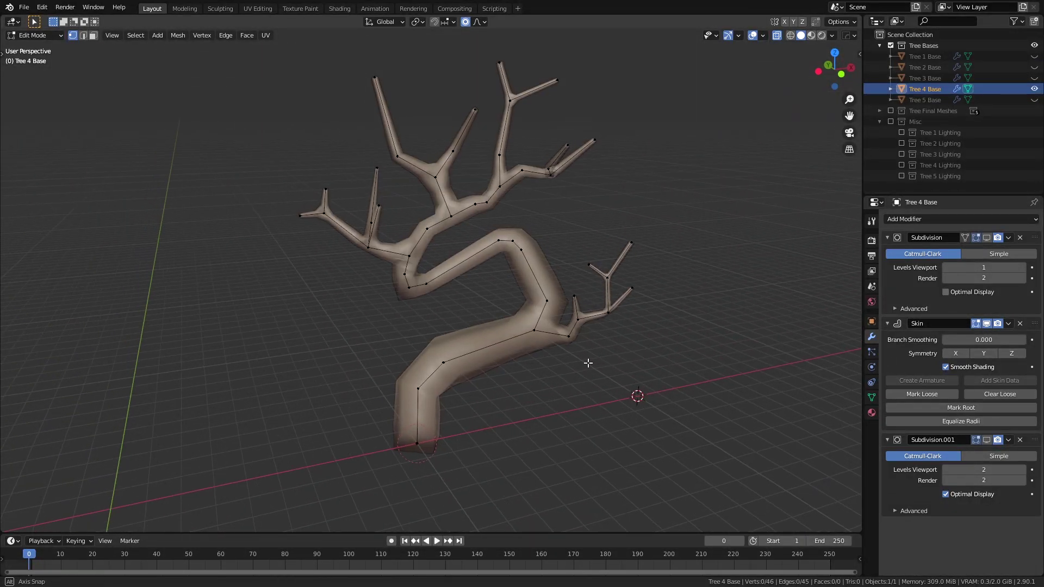
{"action": "mouse_move", "coordinate": [587, 361]}
{"action": "middle_mouse_down"}
{"action": "mouse_move", "coordinate": [506, 347]}
{"action": "mouse_move", "coordinate": [428, 354]}
{"action": "mouse_move", "coordinate": [601, 348]}
{"action": "middle_mouse_up"}
{"action": "left_click", "coordinate": [988, 238]}
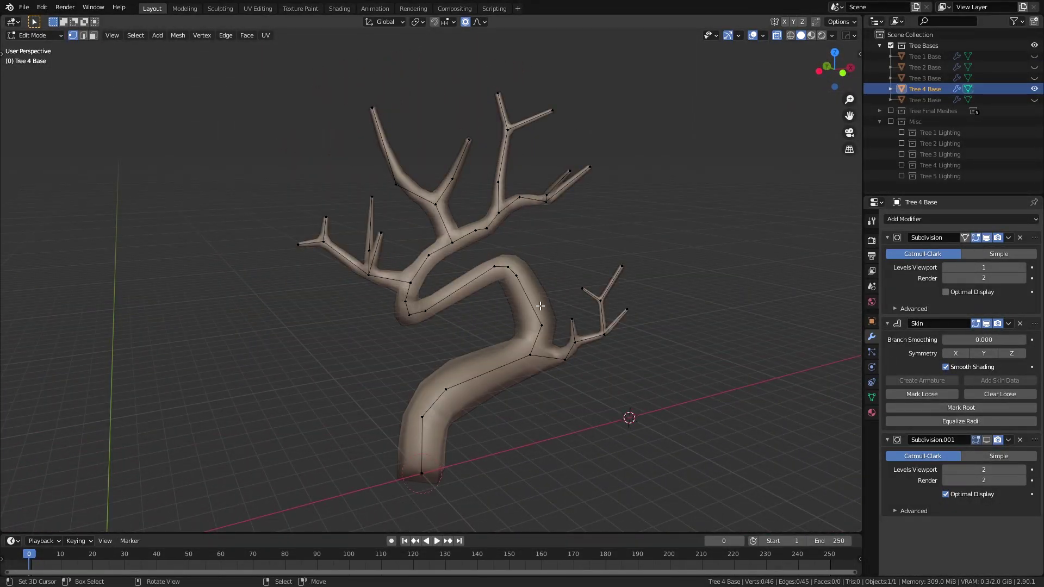
{"action": "key", "text": "Tab"}
{"action": "left_click", "coordinate": [986, 324]}
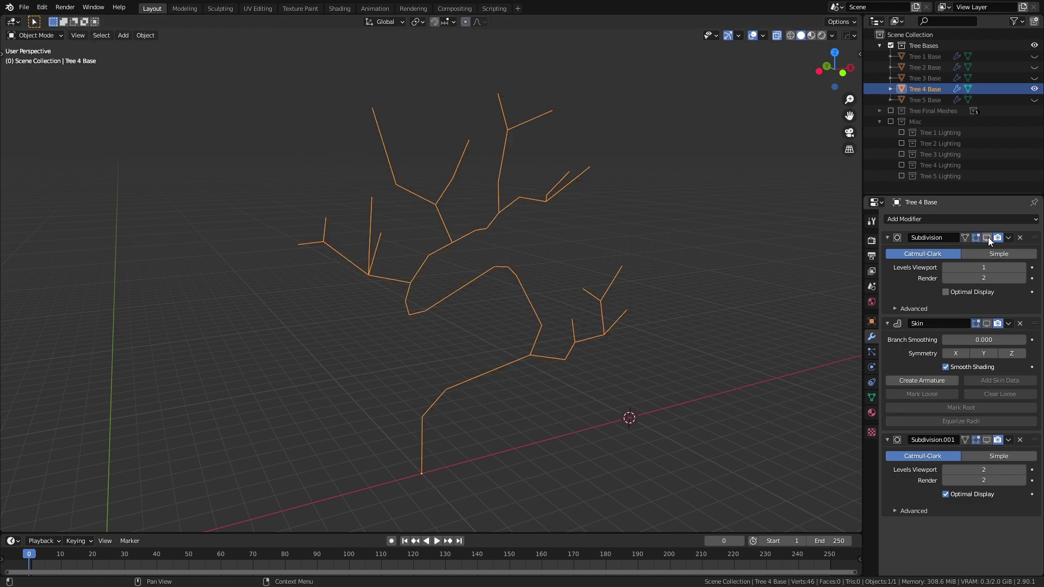
Show the Subdivision, Skin and Subdivision.001 modifiers of Tree 4 Base in the viewport, toggling Subdivision.001 to compare the smoothing
{"action": "left_click_drag", "start_coordinate": [988, 237], "coordinate": [986, 439]}
{"action": "left_click", "coordinate": [986, 439]}
{"action": "left_click", "coordinate": [986, 439]}
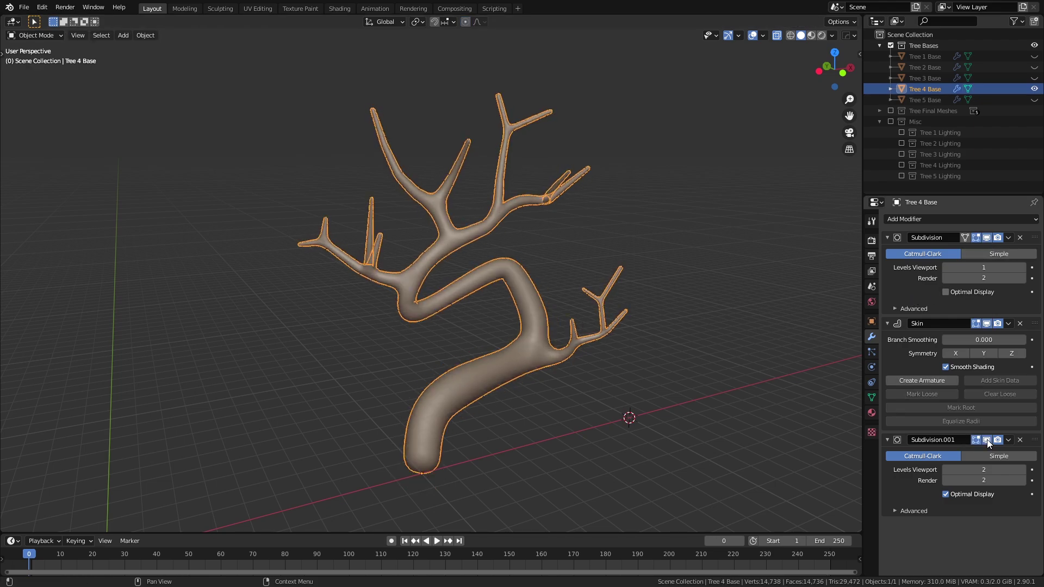
{"action": "left_click", "coordinate": [987, 439]}
{"action": "left_click", "coordinate": [987, 439]}
Deselect the tree, turn off X-ray and compare its solid surface with Subdivision.001 hidden and shown
{"action": "middle_click_drag", "start_coordinate": [664, 438], "coordinate": [634, 426]}
{"action": "left_click", "coordinate": [635, 425]}
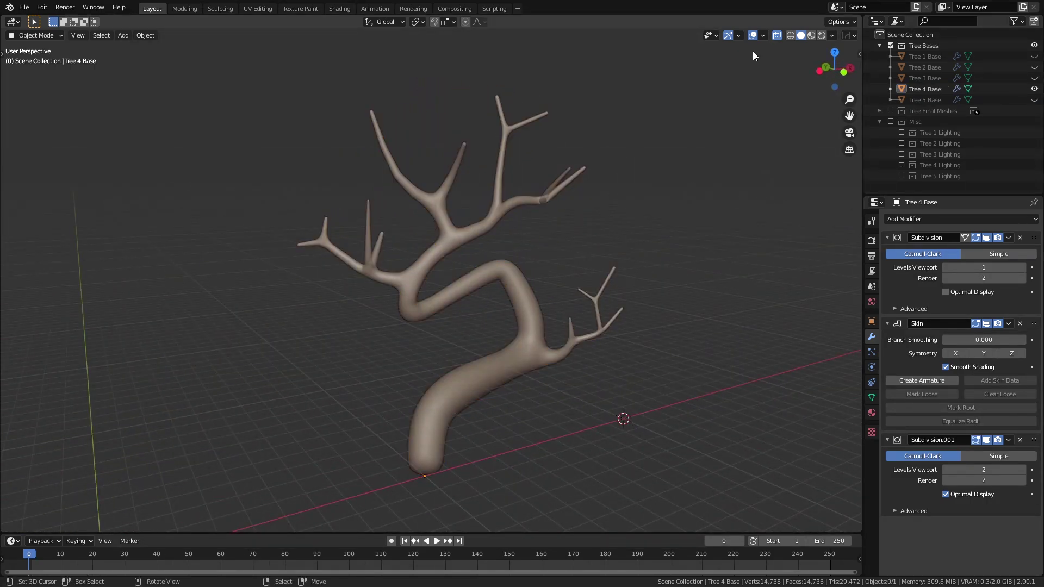
{"action": "left_click", "coordinate": [779, 36]}
{"action": "left_click", "coordinate": [987, 442]}
{"action": "left_click", "coordinate": [987, 441]}
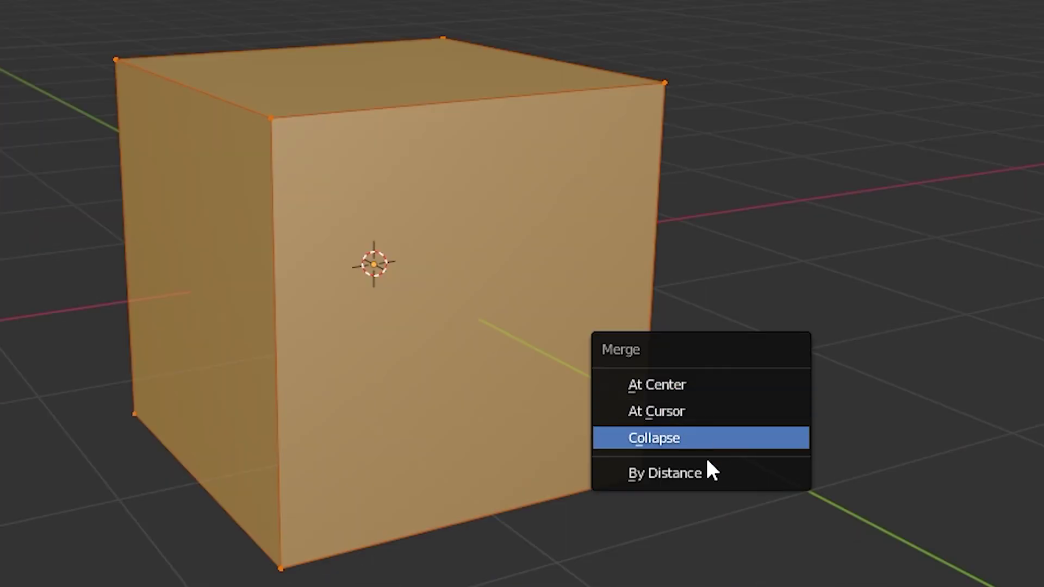
Merge all of the cube's vertices into one at its center and turn on X-ray for the skinned vertex
{"action": "left_click", "coordinate": [622, 383]}
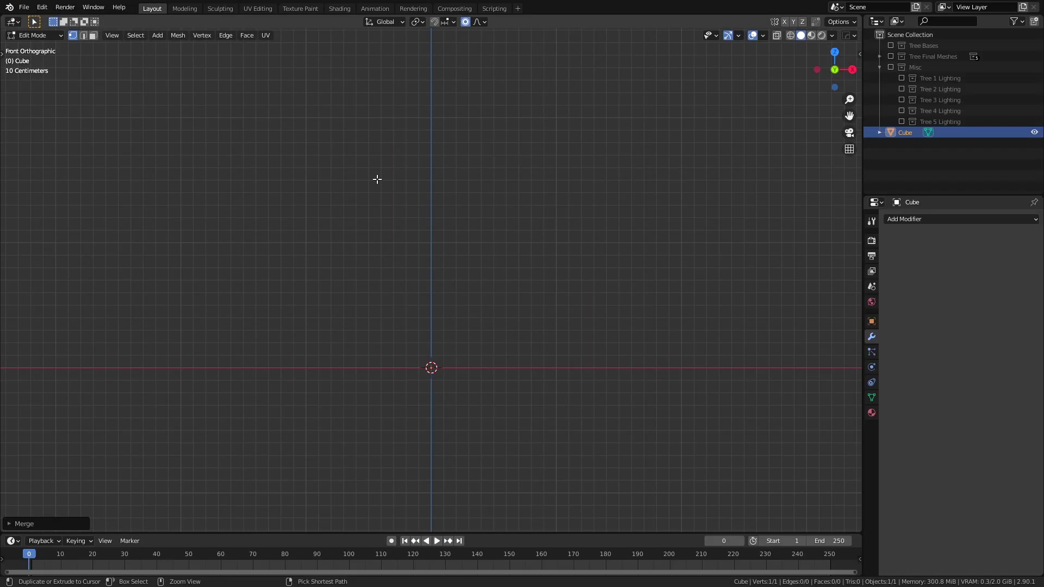
{"action": "middle_click_drag", "start_coordinate": [453, 302], "coordinate": [508, 291]}
{"action": "key", "text": "ctrl+z"}
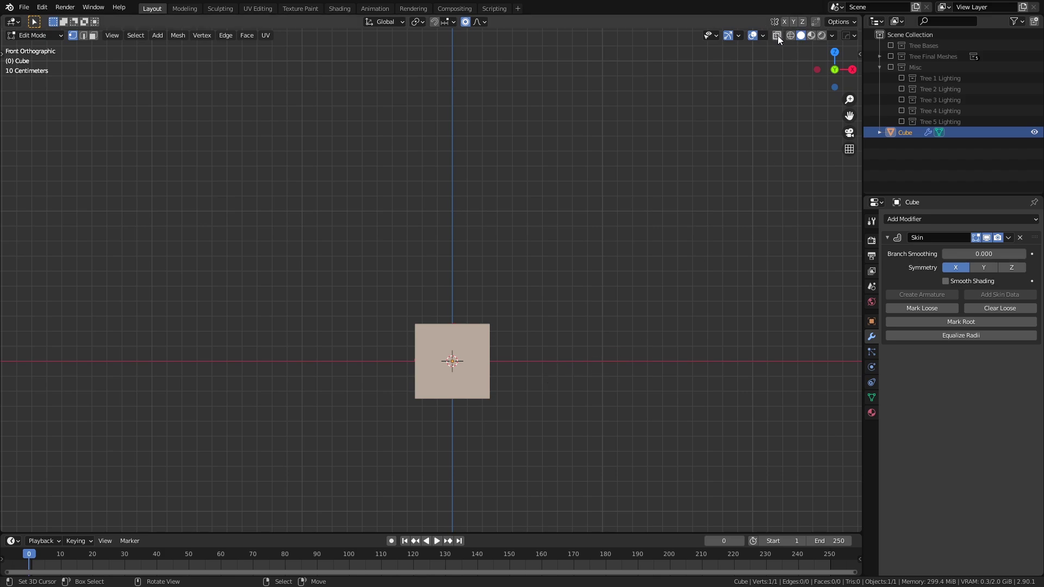
{"action": "left_click", "coordinate": [777, 37]}
Extrude the single vertex straight up along the Z axis to form a trunk and mark the skin's root vertex
{"action": "key", "text": "e"}
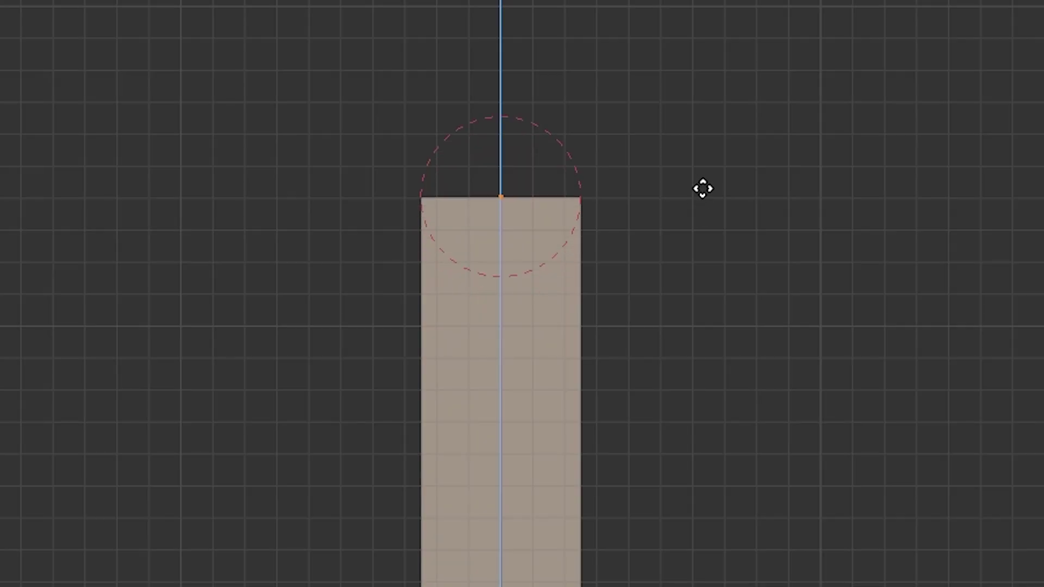
{"action": "left_click", "coordinate": [705, 167]}
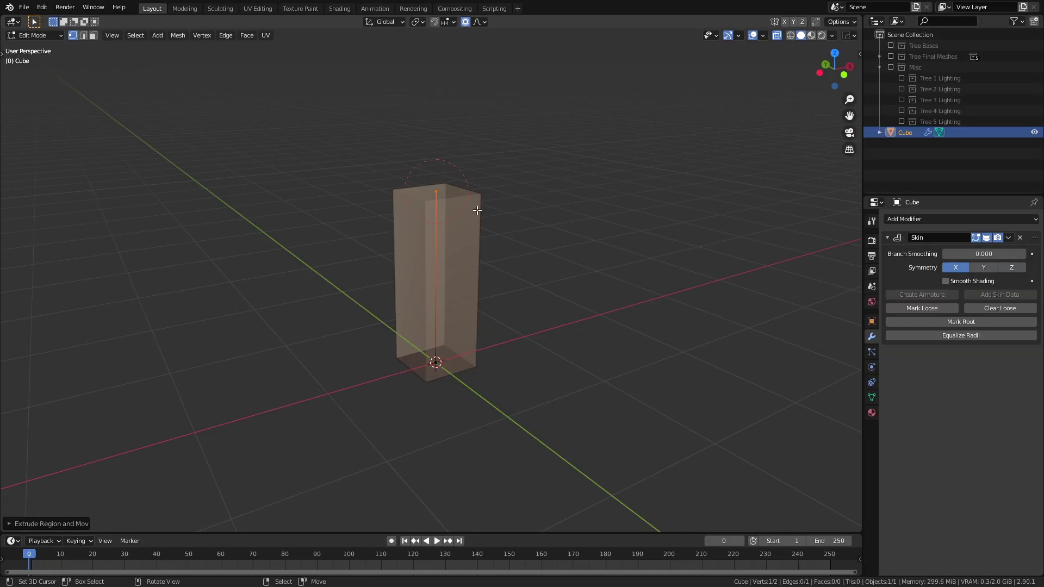
{"action": "middle_click_drag", "start_coordinate": [496, 255], "coordinate": [499, 268]}
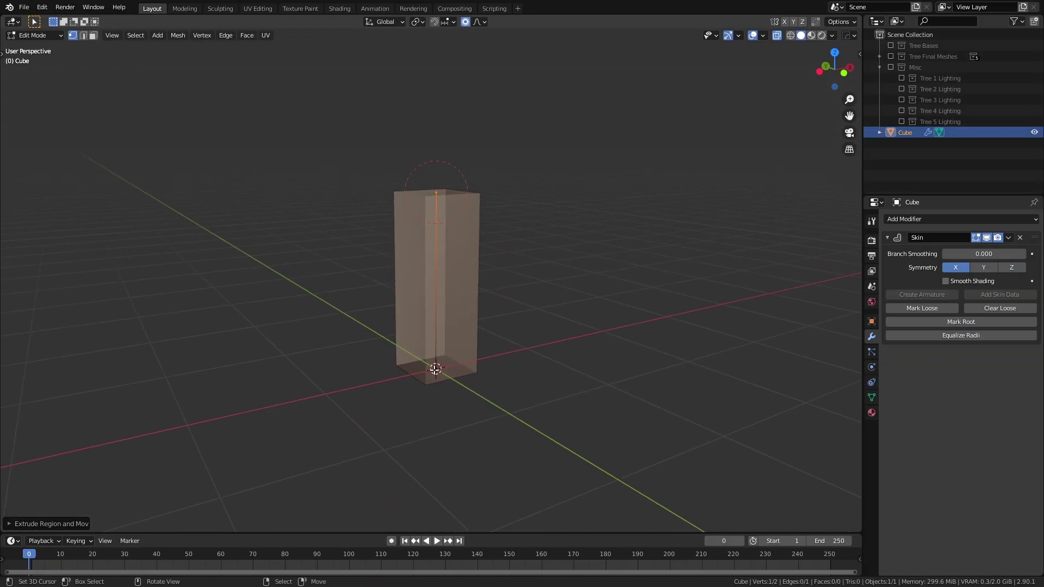
{"action": "middle_click_drag", "start_coordinate": [536, 380], "coordinate": [469, 384]}
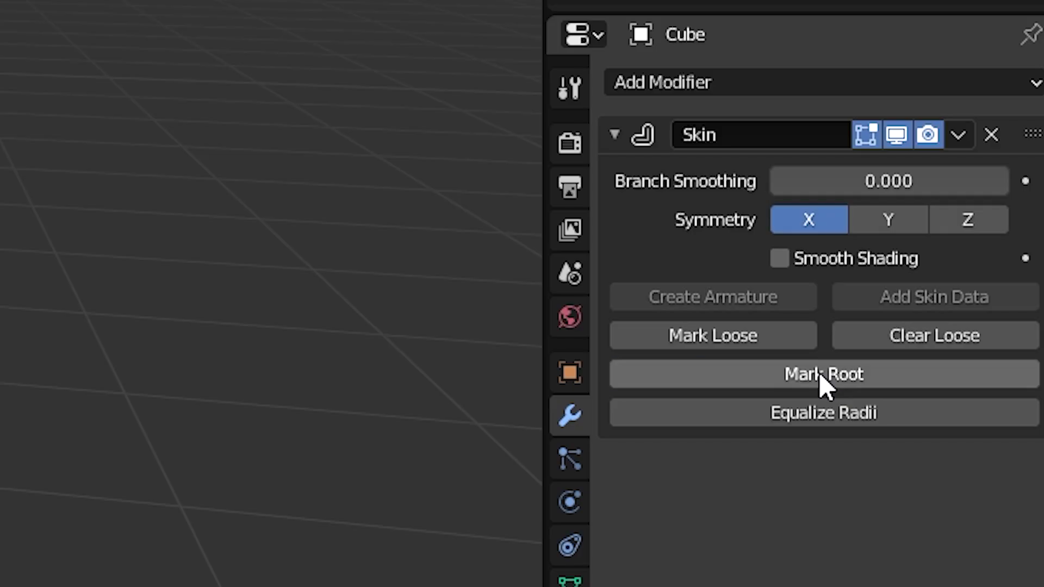
{"action": "left_click", "coordinate": [959, 321]}
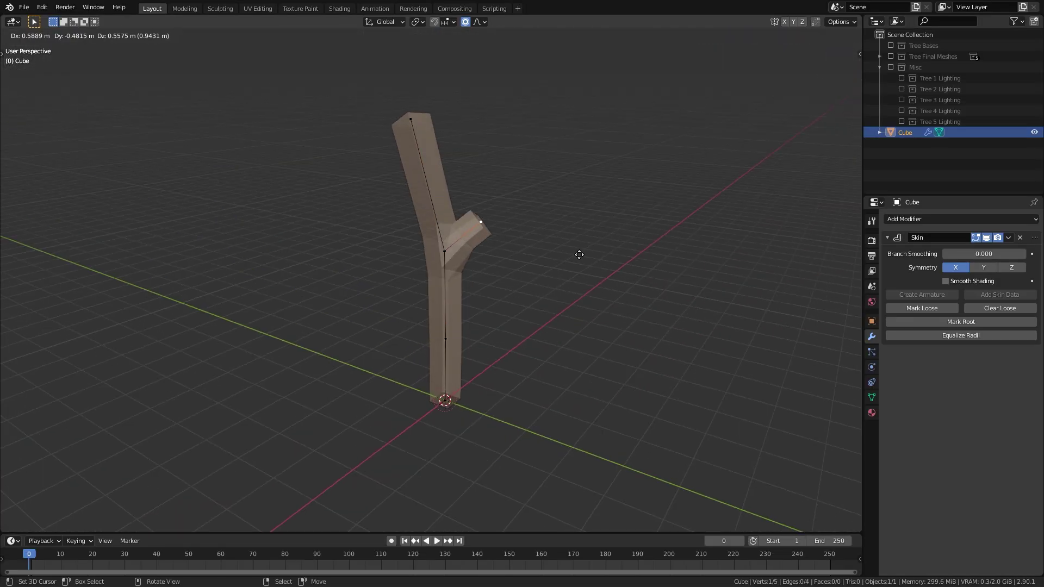
Reposition a vertex of the branching skeleton and extrude the tip of the upper branch farther upward
{"action": "middle_click_drag", "start_coordinate": [580, 252], "coordinate": [538, 313]}
{"action": "key", "text": "g"}
{"action": "left_click", "coordinate": [541, 347]}
{"action": "key", "text": "e"}
{"action": "left_click", "coordinate": [533, 191]}
{"action": "middle_click_drag", "start_coordinate": [533, 190], "coordinate": [716, 314]}
Taper the upper and side branches of the skeleton by shrinking the skin radius at their tip vertices
{"action": "key", "text": "ctrl+a"}
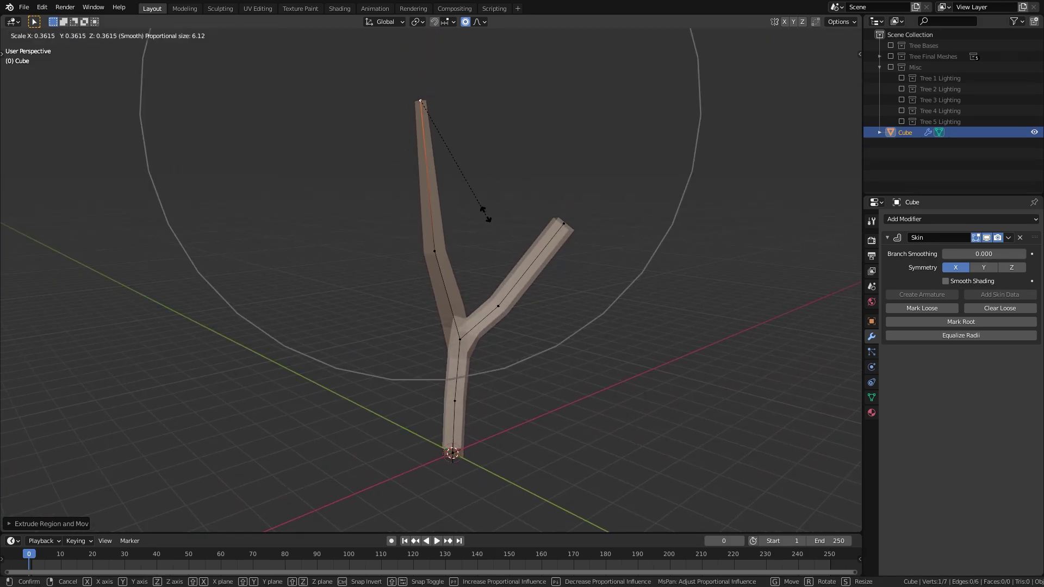
{"action": "left_click", "coordinate": [445, 155]}
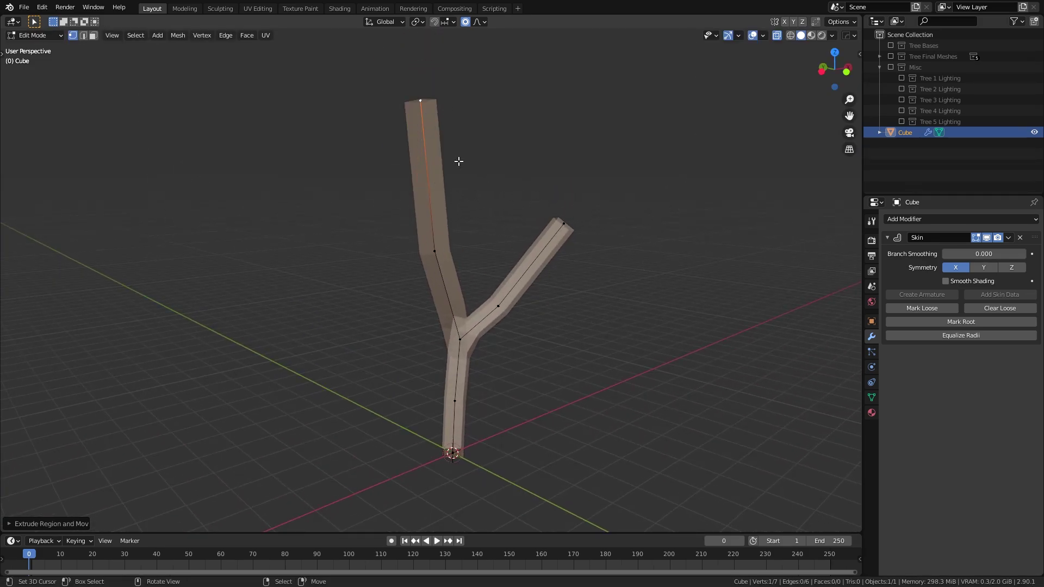
{"action": "key", "text": "ctrl+a"}
{"action": "left_click", "coordinate": [519, 209]}
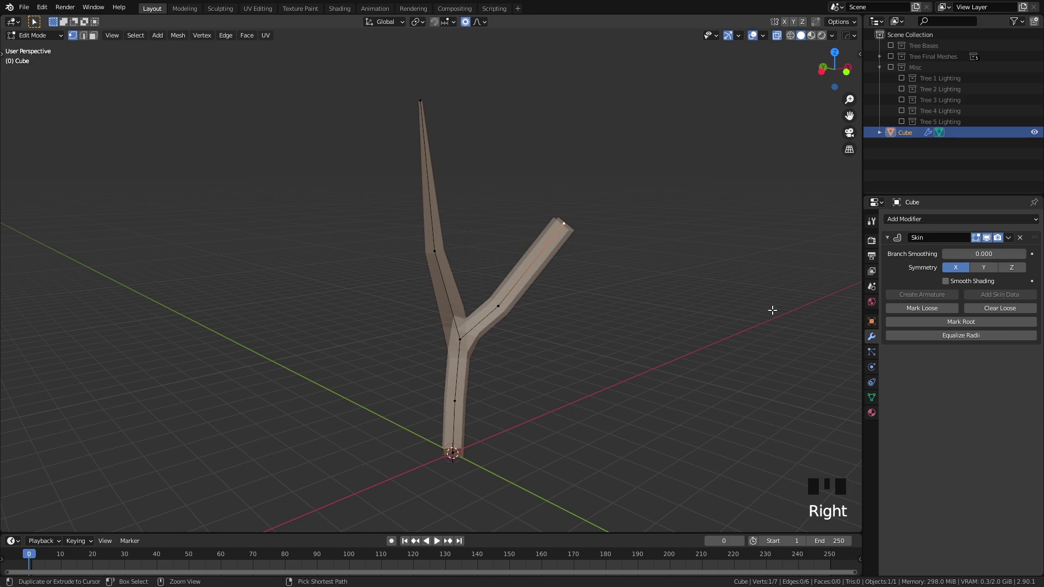
{"action": "key", "text": "ctrl+a"}
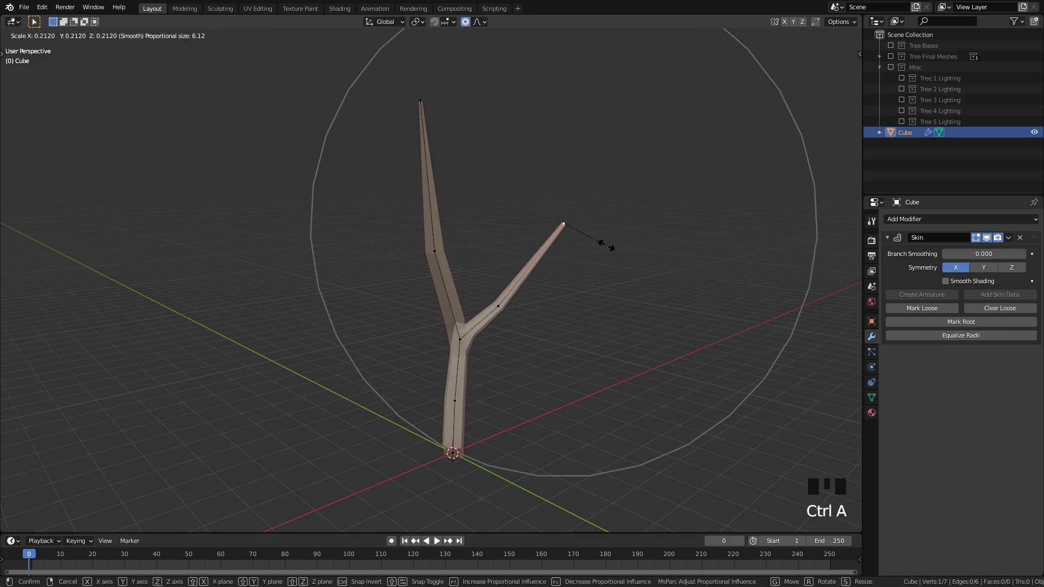
{"action": "scroll", "coordinate": [535, 299], "scroll_direction": "up", "scroll_amount": 1}
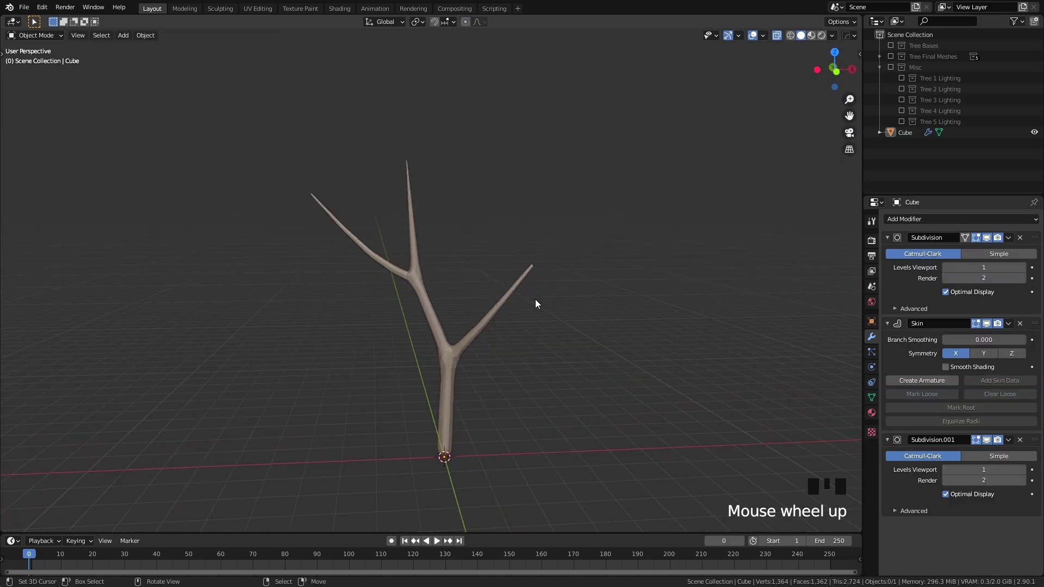
{"action": "mouse_move", "coordinate": [535, 299]}
{"action": "middle_mouse_down"}
{"action": "mouse_move", "coordinate": [674, 303]}
{"action": "mouse_move", "coordinate": [524, 293]}
{"action": "mouse_move", "coordinate": [510, 324]}
{"action": "mouse_move", "coordinate": [533, 305]}
{"action": "middle_mouse_up"}
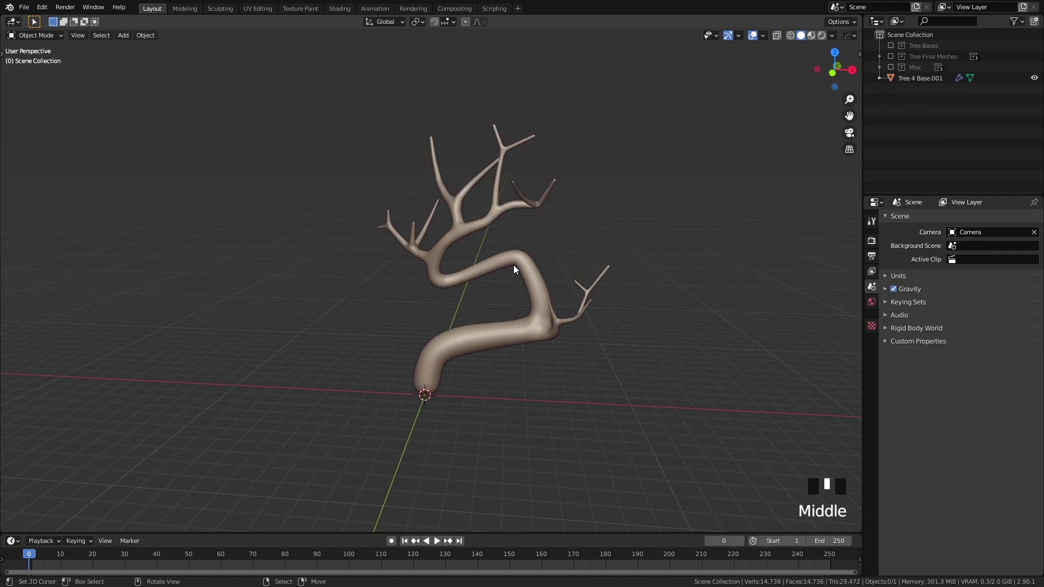
Apply the Subdivision and Skin modifiers of Tree 4 Base.001, keeping only Subdivision.001
{"action": "left_click", "coordinate": [871, 336]}
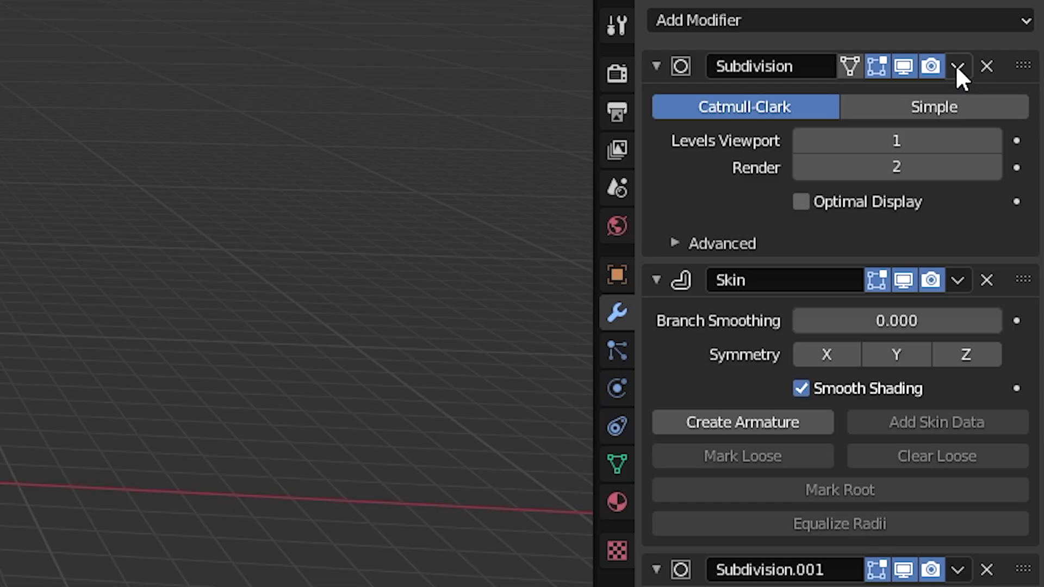
{"action": "left_click", "coordinate": [1008, 238]}
{"action": "left_click", "coordinate": [1004, 247]}
{"action": "left_click", "coordinate": [1009, 238]}
{"action": "left_click", "coordinate": [1004, 247]}
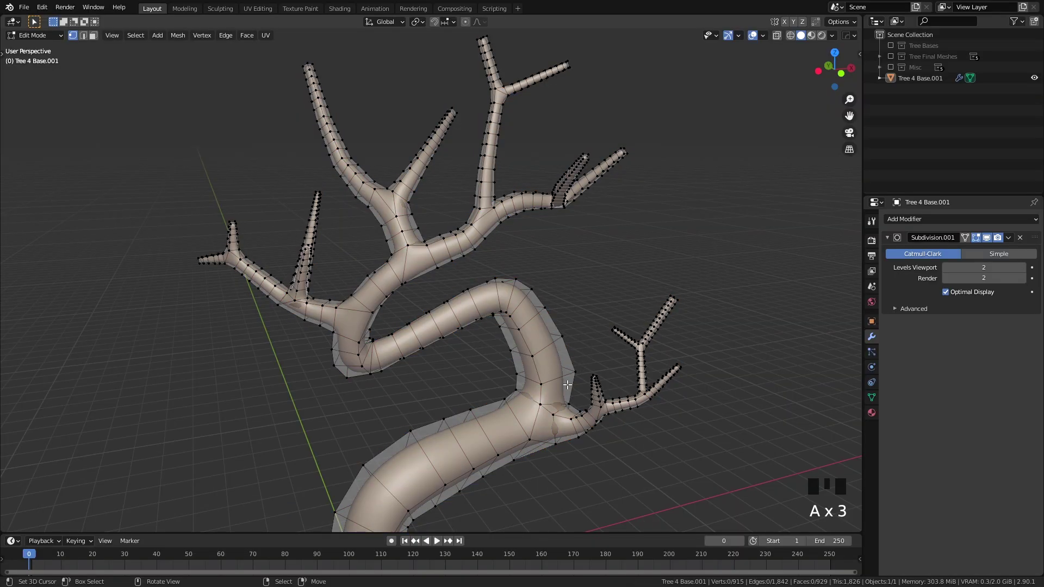
Delete the selected end-cap faces at the trunk's base and the branch tips of Tree 4 Base.001
{"action": "middle_click_drag", "start_coordinate": [564, 375], "coordinate": [641, 321], "text": "shift"}
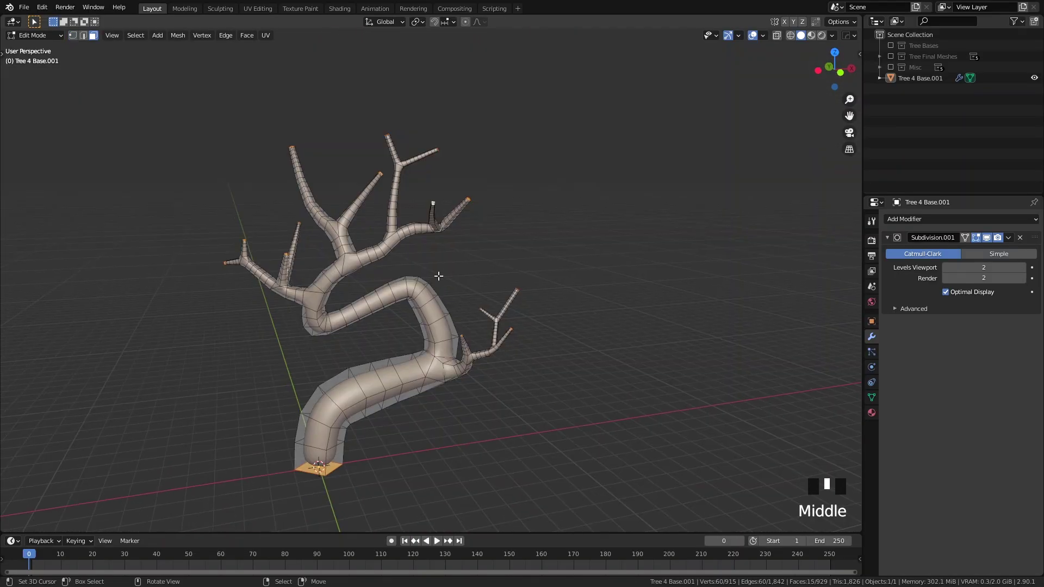
{"action": "middle_click_drag", "start_coordinate": [439, 277], "coordinate": [553, 288], "text": "shift"}
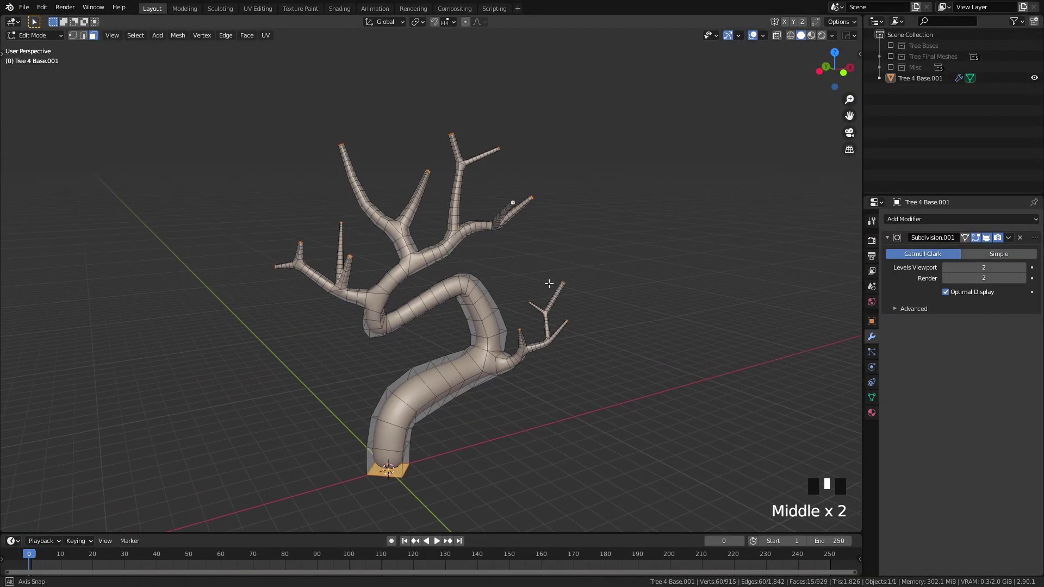
{"action": "key", "text": "x"}
{"action": "left_click", "coordinate": [504, 311]}
Select the cross edges along one thin branch in edge select mode, extend them to full edge loops and dissolve them
{"action": "key", "text": "2"}
{"action": "middle_click_drag", "start_coordinate": [505, 316], "coordinate": [467, 283]}
{"action": "scroll", "coordinate": [480, 250], "scroll_direction": "up", "scroll_amount": 2}
{"action": "right_click", "coordinate": [464, 286]}
{"action": "right_click", "coordinate": [473, 268], "text": "shift"}
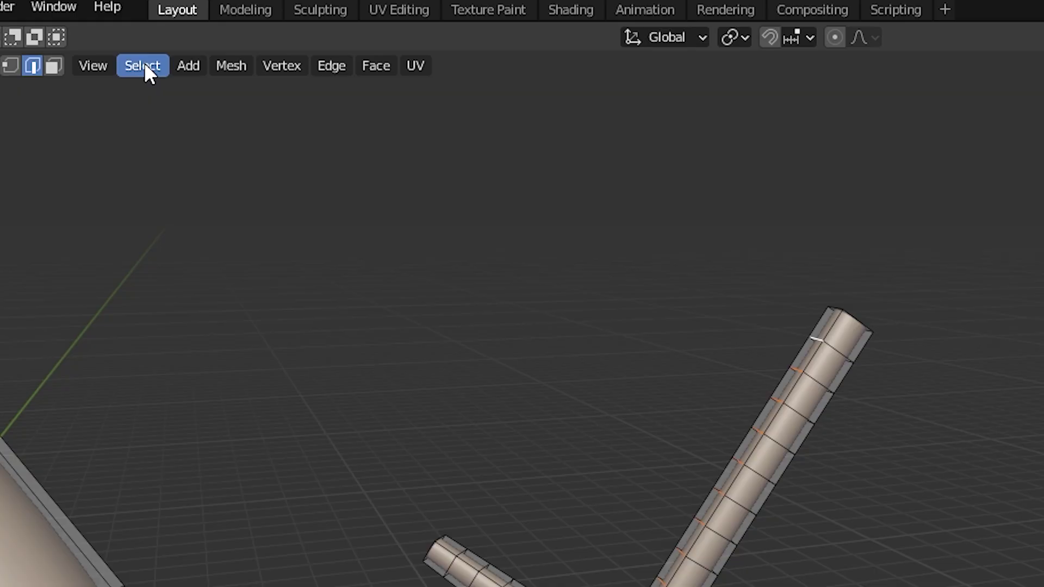
{"action": "left_click", "coordinate": [136, 34]}
{"action": "mouse_move", "coordinate": [151, 204]}
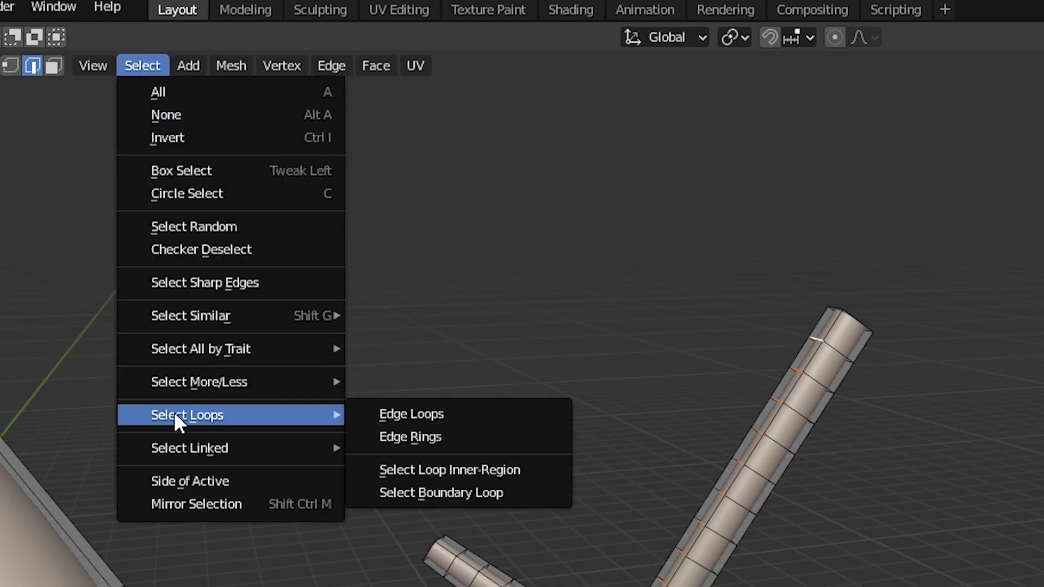
{"action": "left_click", "coordinate": [402, 416]}
{"action": "middle_click_drag", "start_coordinate": [353, 196], "coordinate": [524, 246]}
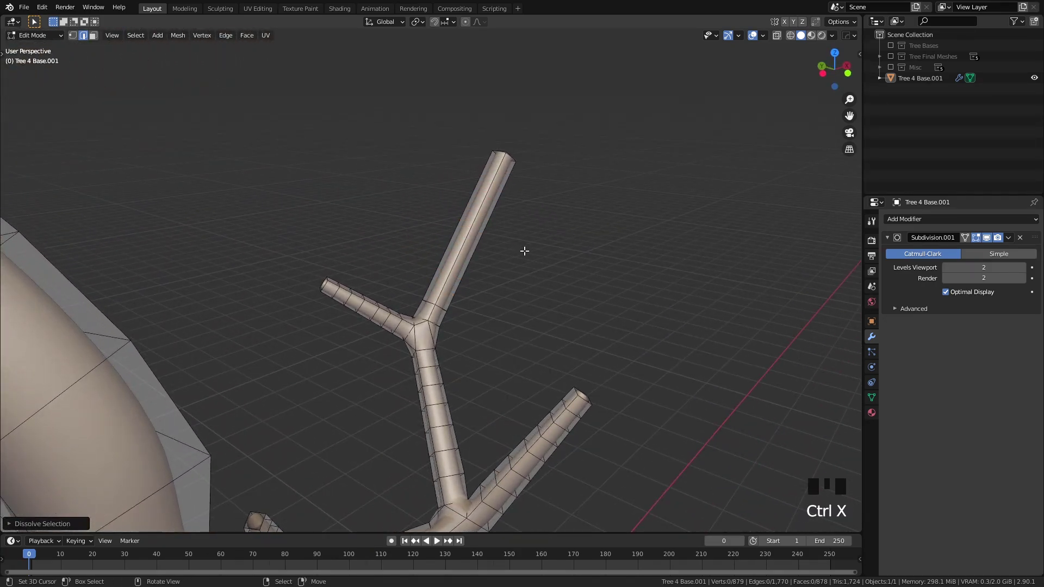
{"action": "scroll", "coordinate": [524, 250], "scroll_direction": "down", "scroll_amount": 1}
{"action": "scroll", "coordinate": [522, 252], "scroll_direction": "up", "scroll_amount": 3}
{"action": "middle_click_drag", "start_coordinate": [517, 249], "coordinate": [508, 272], "text": "shift"}
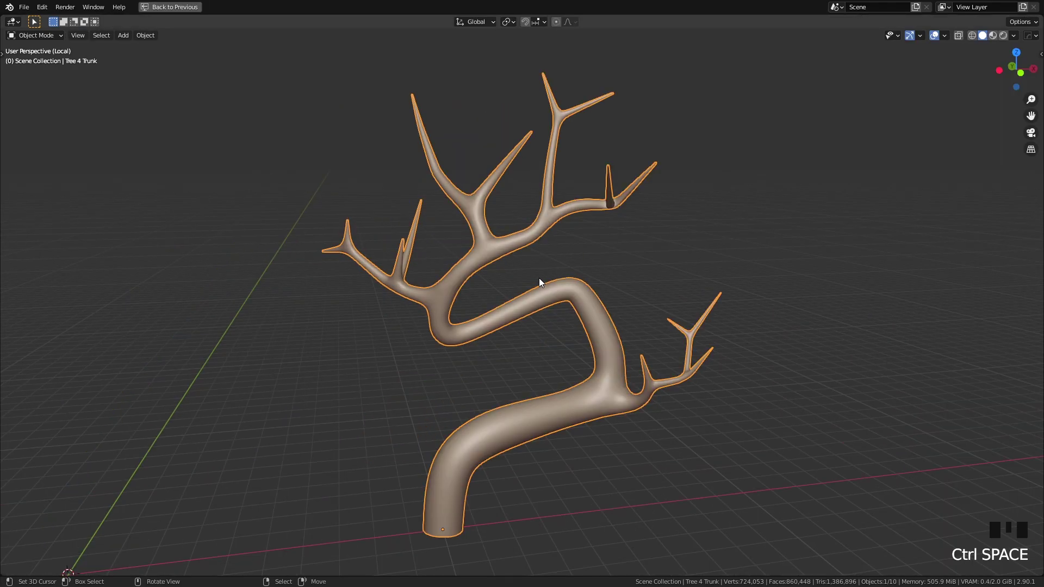
Enter Edit Mode on Tree 4 Trunk and select all of its geometry to examine its topology and seams
{"action": "key", "text": "ctrl+Tab"}
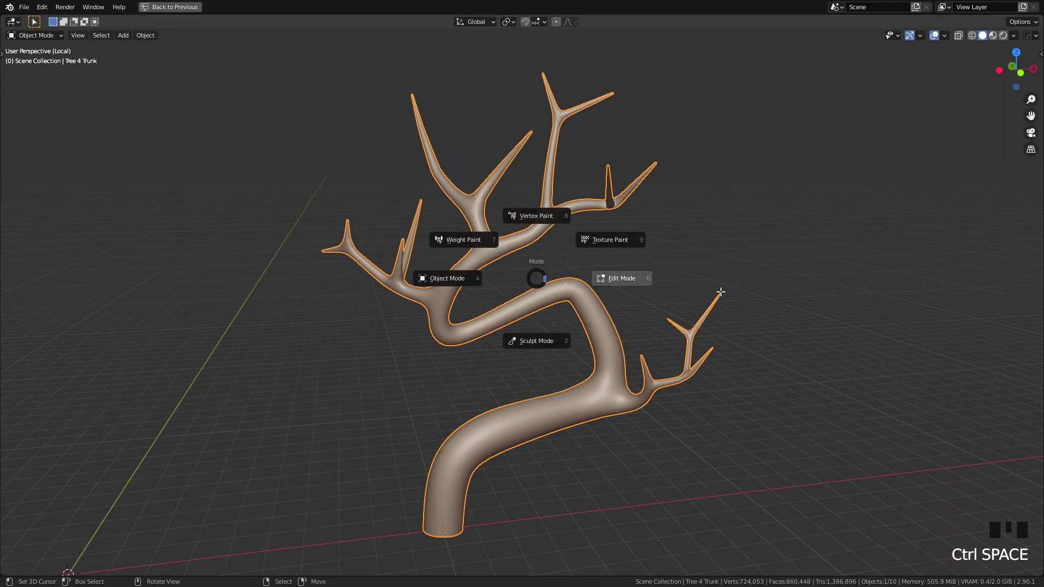
{"action": "key", "text": "Tab"}
{"action": "key", "text": "a"}
{"action": "key", "text": "a"}
{"action": "key", "text": "a"}
{"action": "key", "text": "a"}
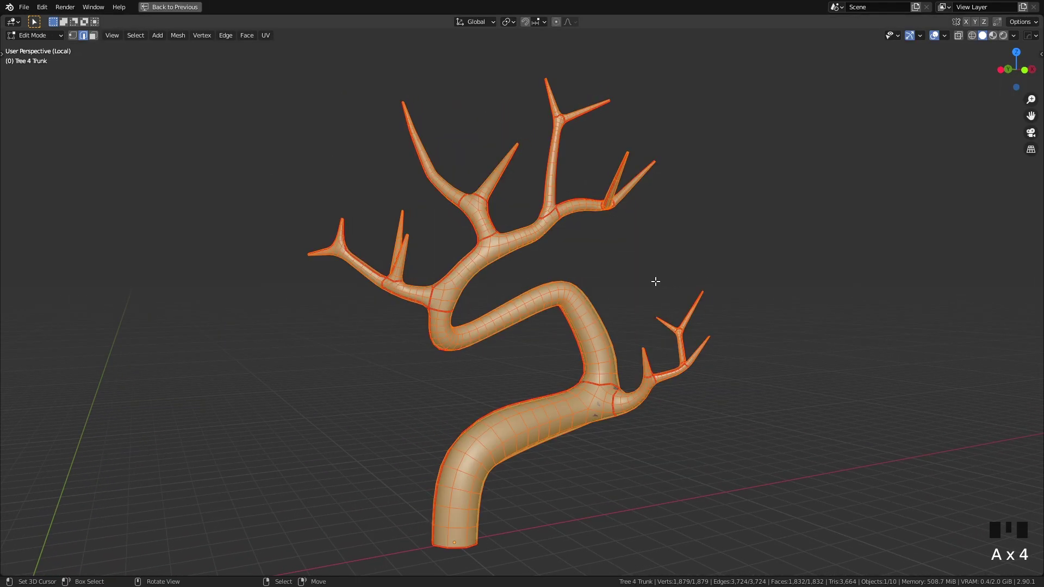
{"action": "mouse_move", "coordinate": [656, 281]}
{"action": "middle_mouse_down"}
{"action": "mouse_move", "coordinate": [669, 288]}
{"action": "mouse_move", "coordinate": [644, 287]}
{"action": "middle_mouse_up"}
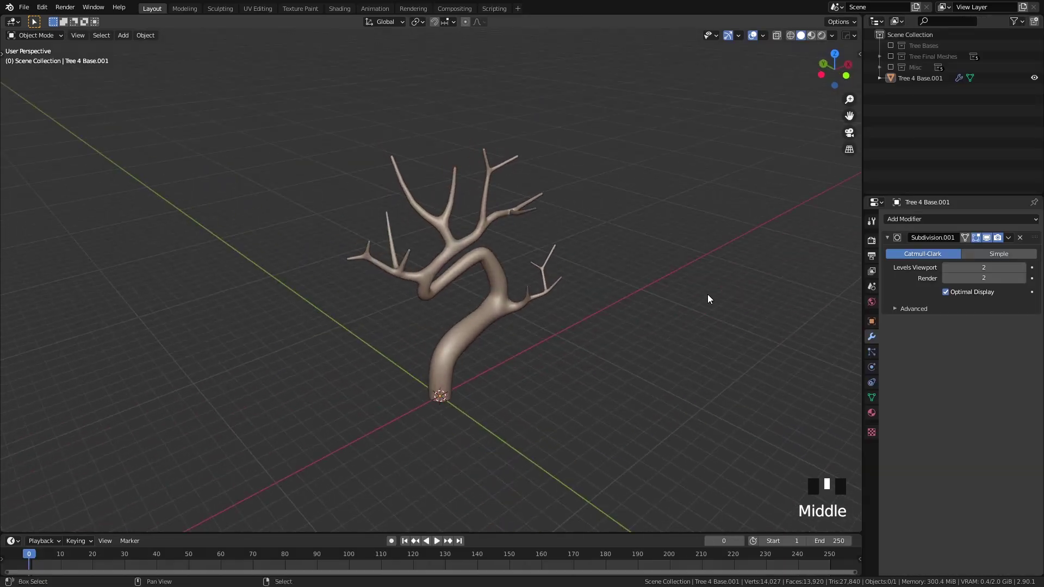
Set the viewport level of Tree 4 Base.001's Subdivision.001 modifier to 1 and apply the modifier
{"action": "middle_click_drag", "start_coordinate": [706, 294], "coordinate": [644, 272]}
{"action": "scroll", "coordinate": [649, 283], "scroll_direction": "up", "scroll_amount": 2}
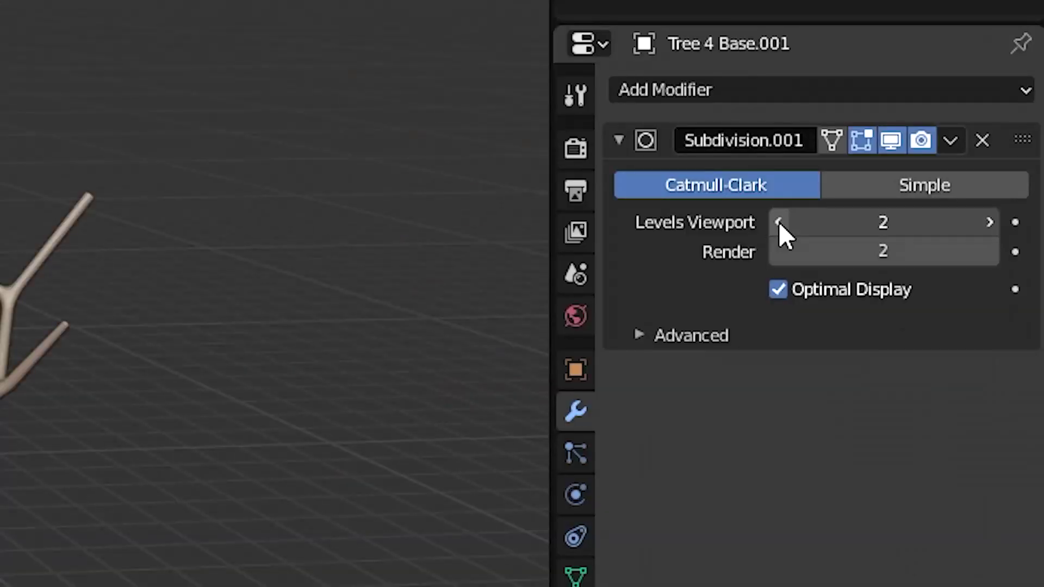
{"action": "left_click", "coordinate": [950, 140]}
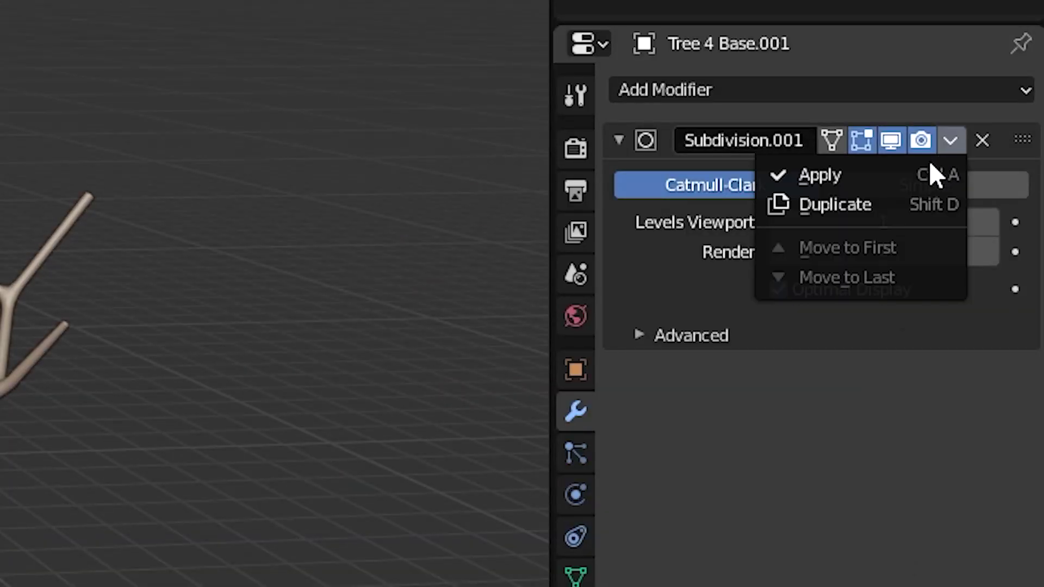
{"action": "left_click", "coordinate": [927, 172]}
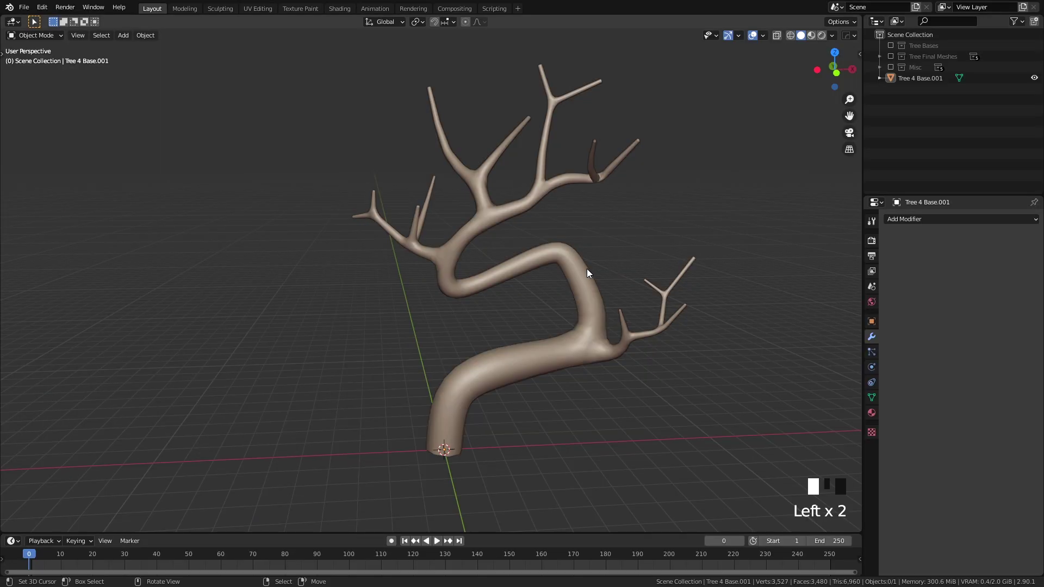
Add a Subdivision Surface modifier to Tree 4 Base.001, turn off Optimal Display and examine its wireframe
{"action": "right_click", "coordinate": [587, 271]}
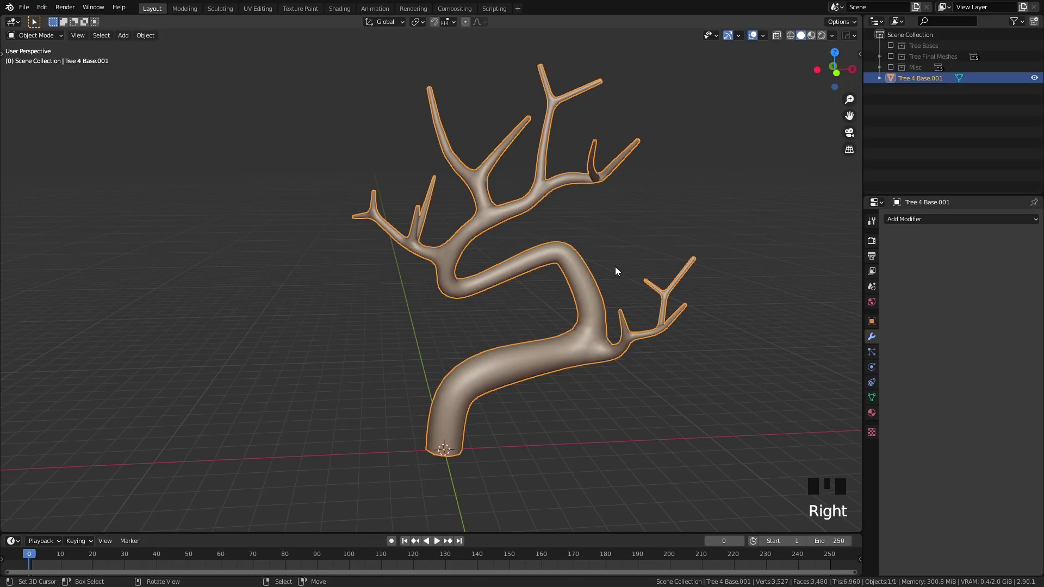
{"action": "left_click", "coordinate": [936, 219]}
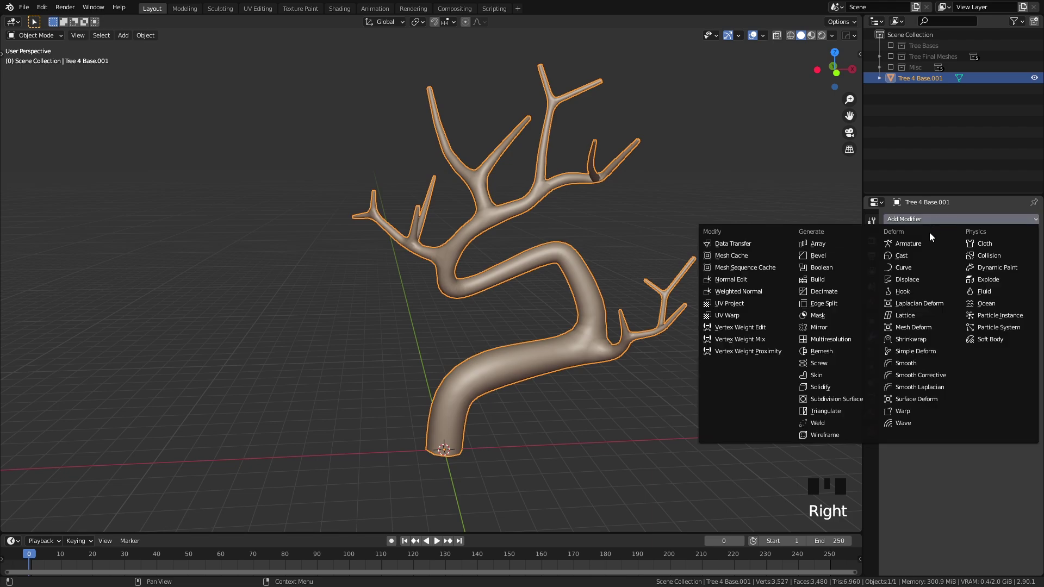
{"action": "left_click", "coordinate": [853, 399]}
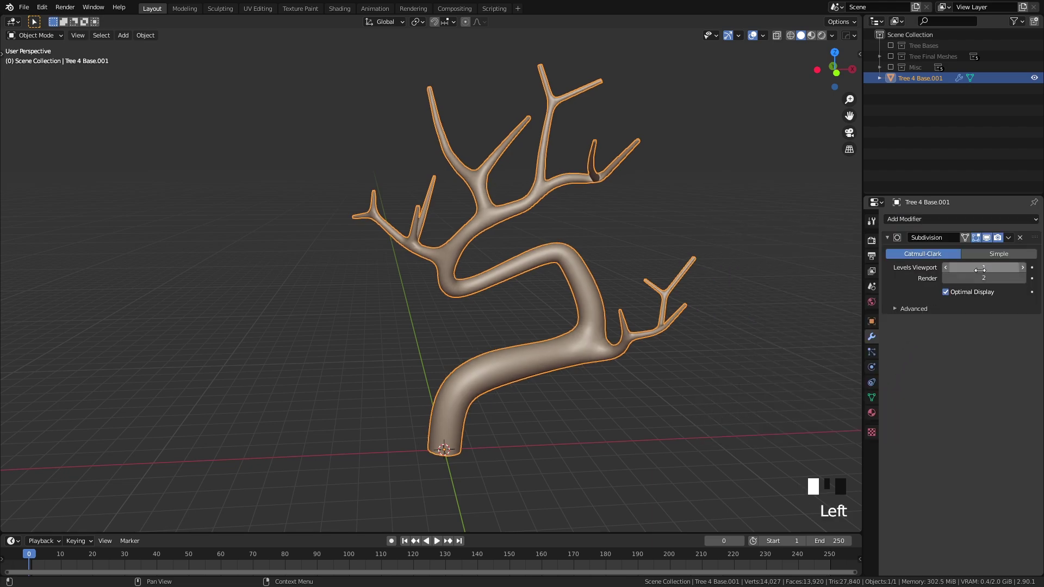
{"action": "mouse_move", "coordinate": [566, 299]}
{"action": "middle_mouse_down"}
{"action": "mouse_move", "coordinate": [584, 299]}
{"action": "mouse_move", "coordinate": [558, 302]}
{"action": "middle_mouse_up"}
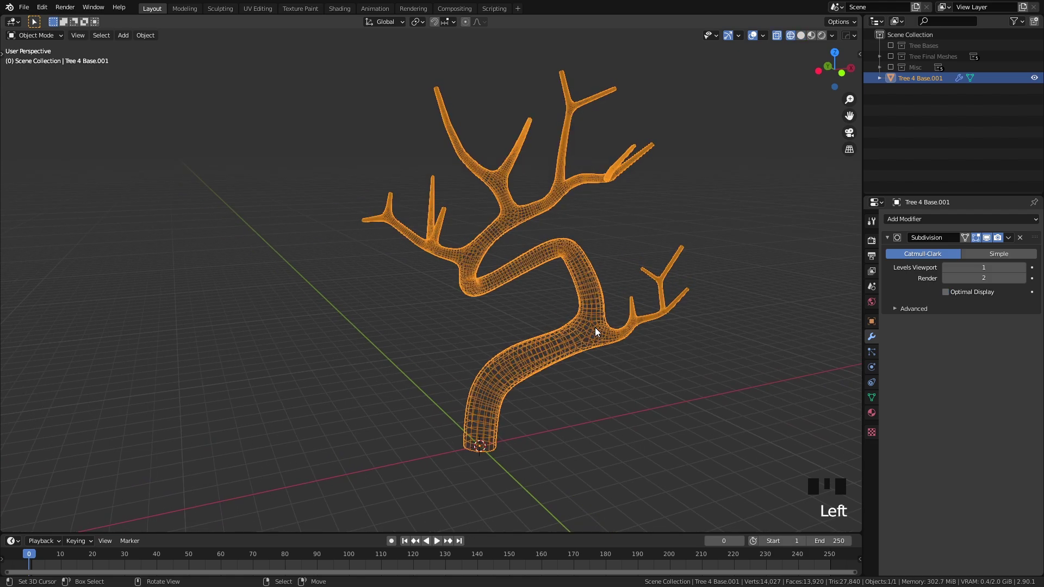
{"action": "middle_click_drag", "start_coordinate": [595, 327], "coordinate": [550, 325], "text": "shift"}
{"action": "scroll", "coordinate": [550, 325], "scroll_direction": "up", "scroll_amount": 2}
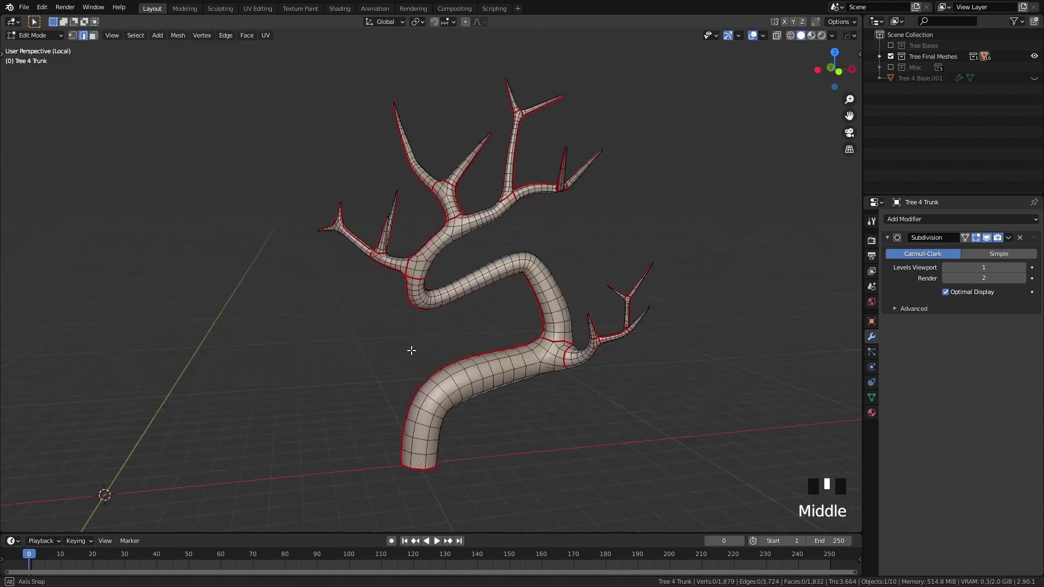
Select edge loops around the branch junctions of Tree 4 Trunk and examine where its seams run
{"action": "middle_click_drag", "start_coordinate": [411, 349], "coordinate": [443, 354]}
{"action": "scroll", "coordinate": [418, 350], "scroll_direction": "up", "scroll_amount": 3}
{"action": "right_click", "coordinate": [496, 252], "text": "alt"}
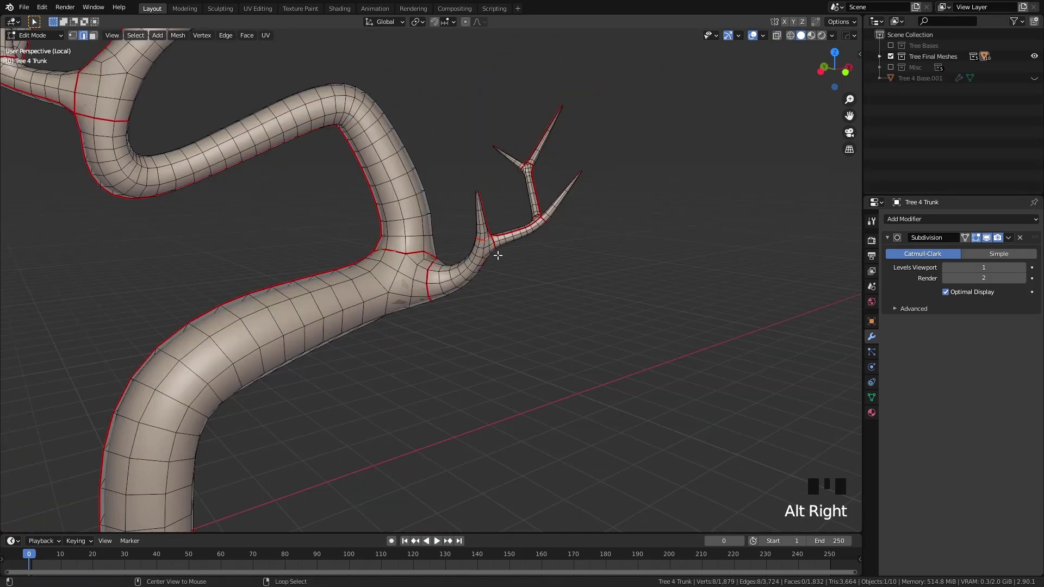
{"action": "middle_click_drag", "start_coordinate": [496, 252], "coordinate": [469, 253]}
{"action": "scroll", "coordinate": [468, 249], "scroll_direction": "up", "scroll_amount": 3}
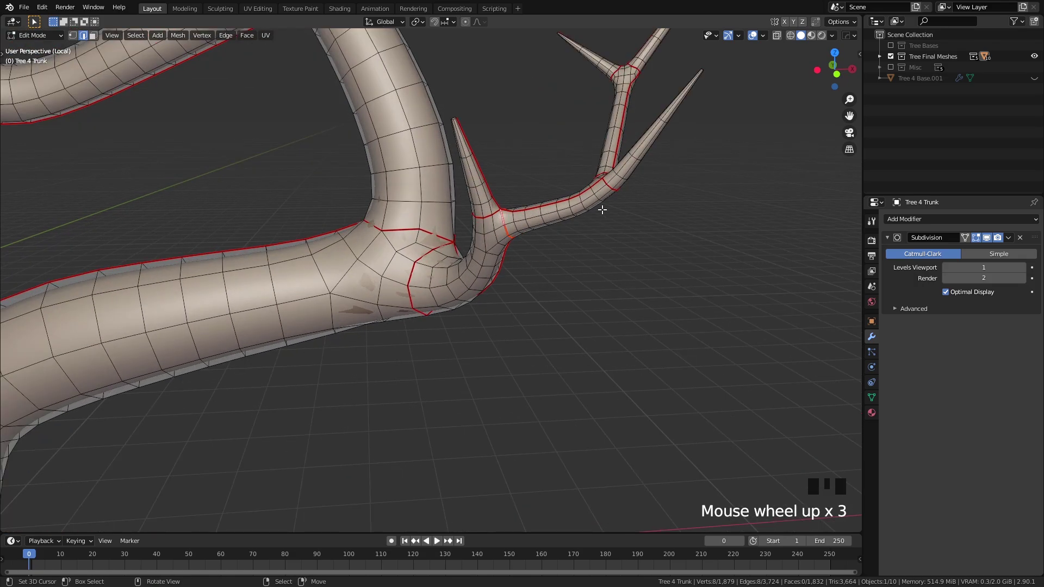
{"action": "middle_click_drag", "start_coordinate": [601, 176], "coordinate": [631, 209]}
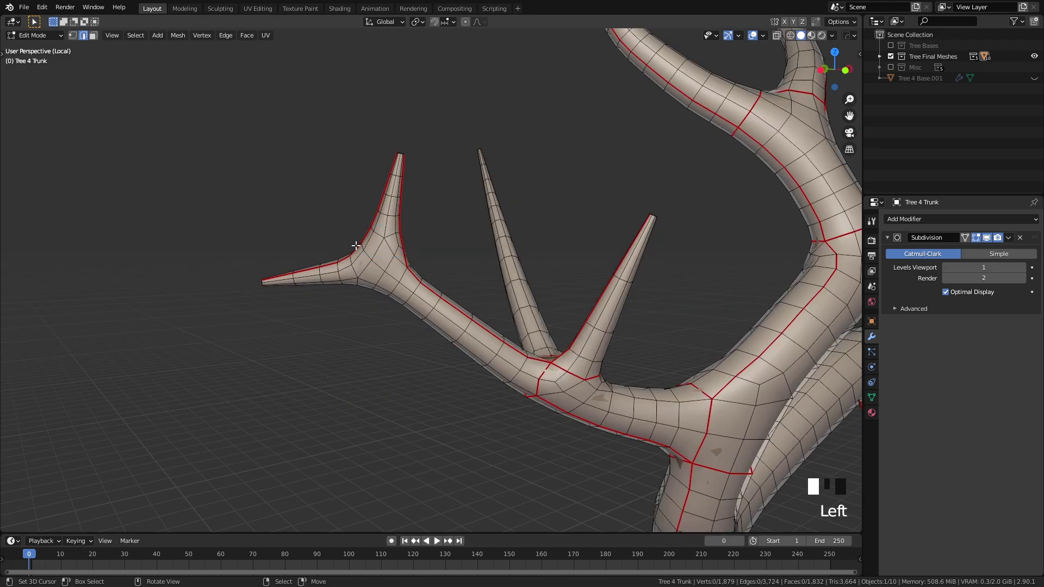
{"action": "left_click", "coordinate": [393, 279], "text": "alt"}
{"action": "middle_click_drag", "start_coordinate": [393, 279], "coordinate": [405, 249]}
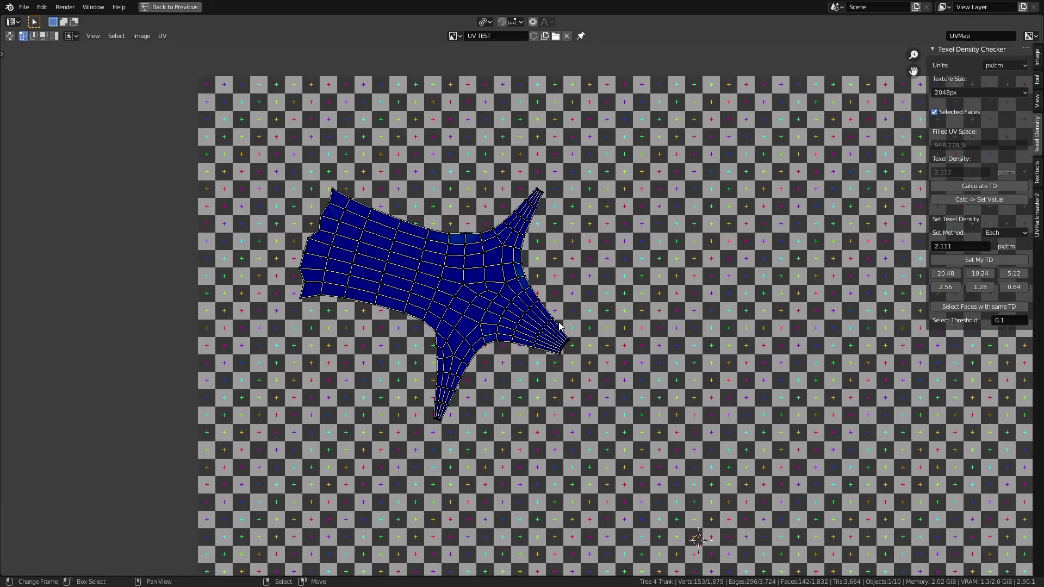
Examine the unwrapped UV island of Tree 4 Trunk's forked branch section over the UV TEST checker image
{"action": "scroll", "coordinate": [563, 334], "scroll_direction": "up", "scroll_amount": 3}
{"action": "key", "text": "a"}
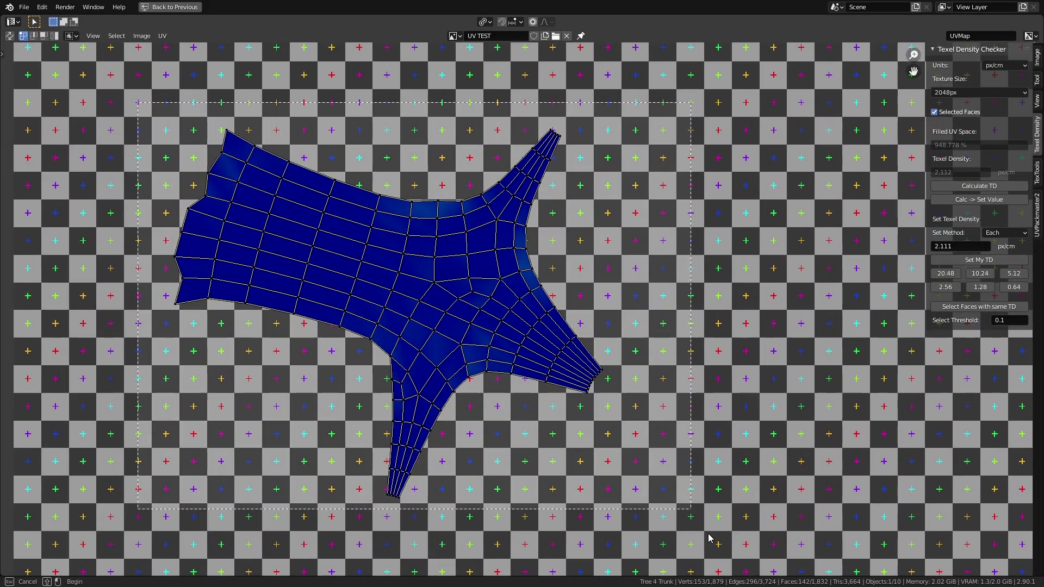
{"action": "key", "text": "ctrl+space"}
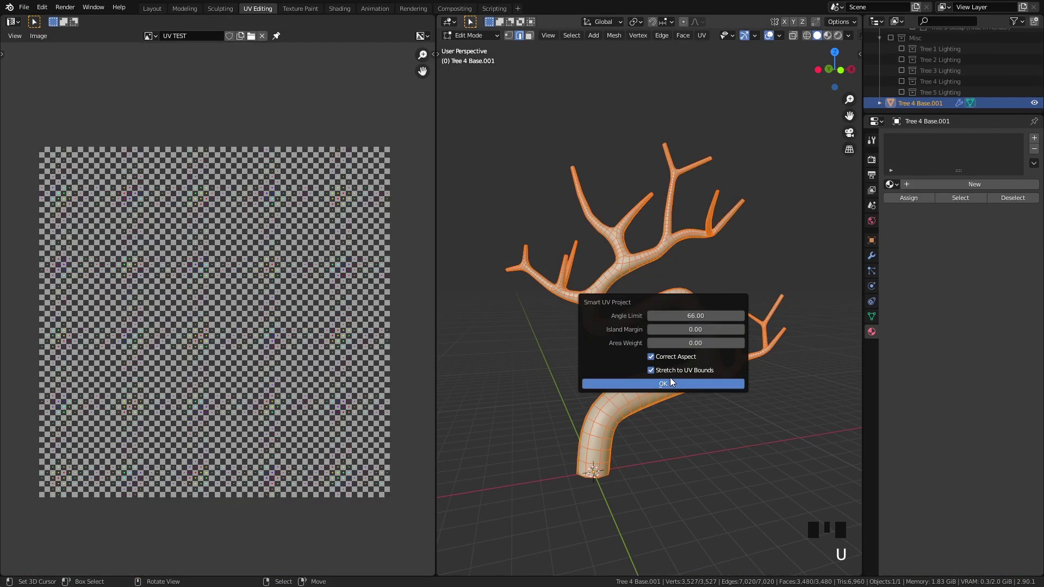
Unwrap all of Tree 4 Base.001 with Smart UV Project at an Angle Limit of 33 and examine its islands
{"action": "left_click", "coordinate": [670, 383]}
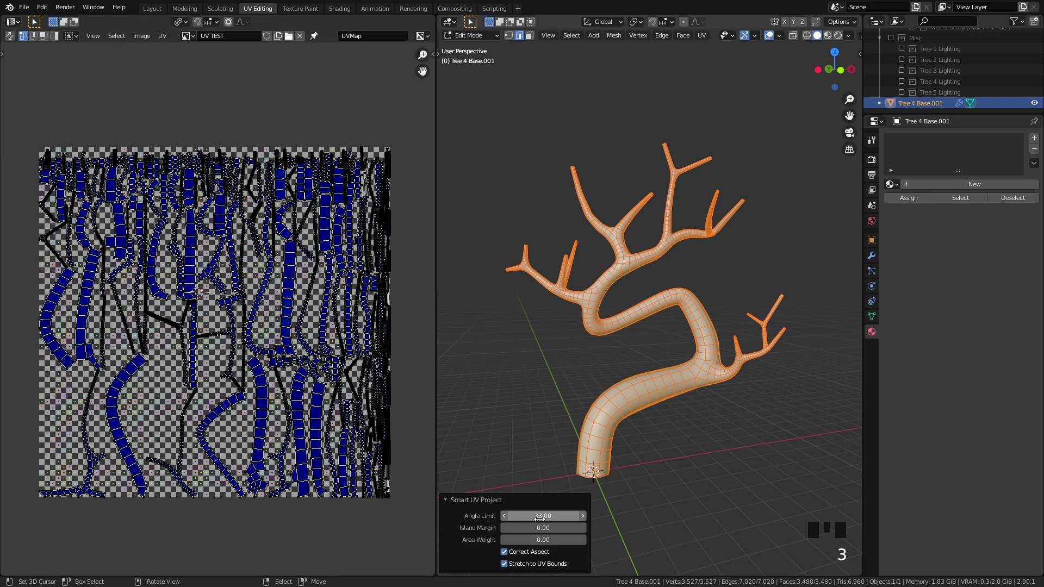
{"action": "key", "text": "ctrl+space"}
{"action": "scroll", "coordinate": [325, 427], "scroll_direction": "up", "scroll_amount": 2}
{"action": "middle_click_drag", "start_coordinate": [542, 290], "coordinate": [433, 385]}
{"action": "scroll", "coordinate": [433, 384], "scroll_direction": "up", "scroll_amount": 4}
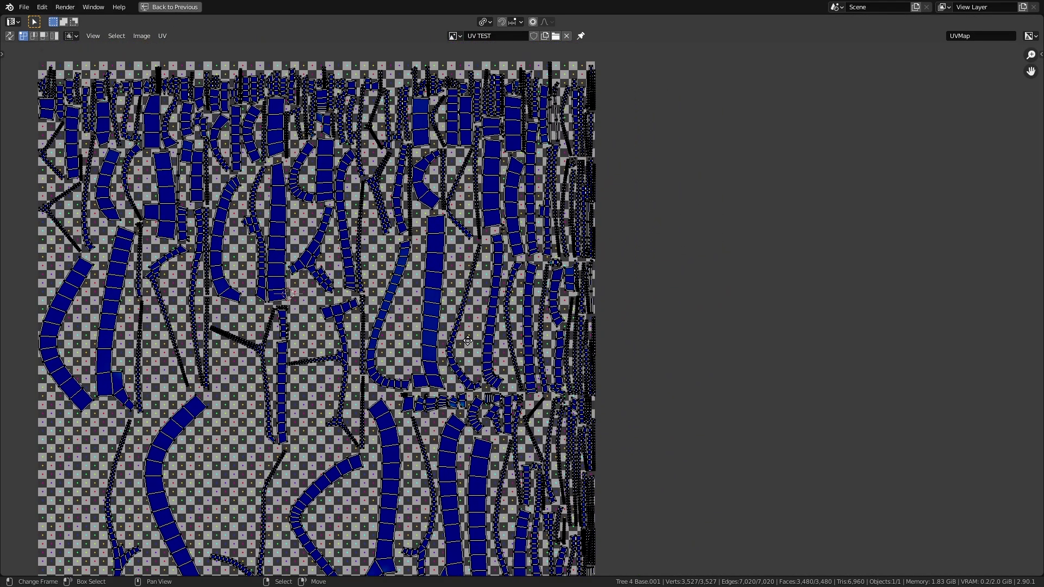
{"action": "scroll", "coordinate": [482, 360], "scroll_direction": "down", "scroll_amount": 3}
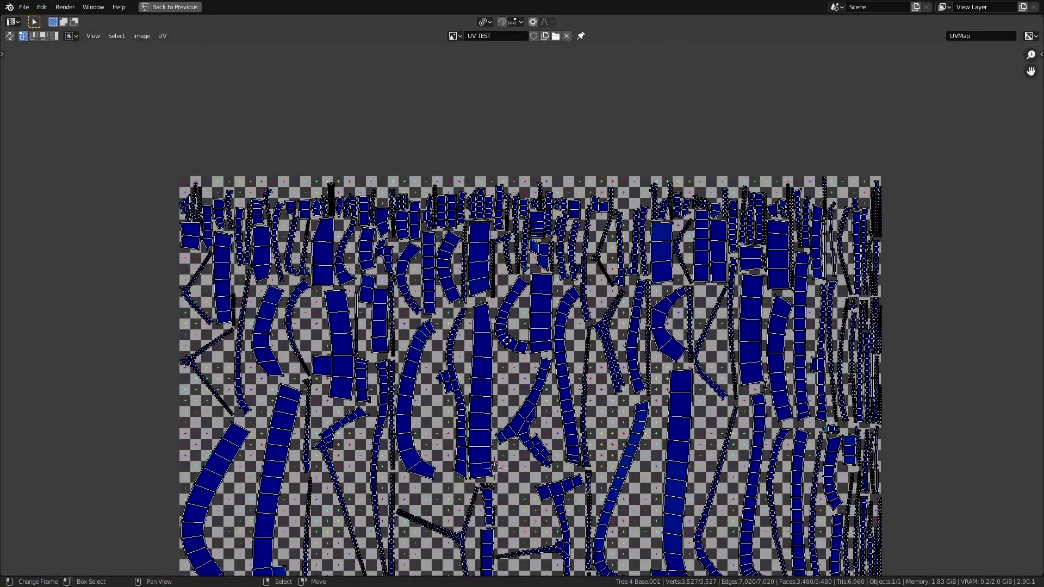
{"action": "middle_click_drag", "start_coordinate": [482, 361], "coordinate": [517, 342]}
{"action": "key", "text": "ctrl+space"}
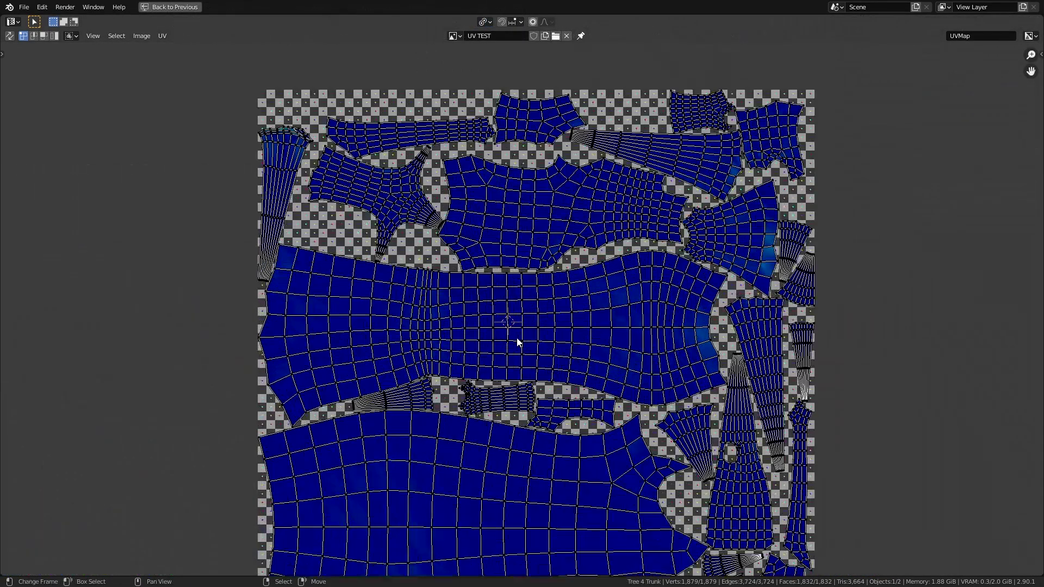
Examine the full seam-based UV layout of Tree 4 Trunk alongside its mesh
{"action": "middle_click_drag", "start_coordinate": [516, 342], "coordinate": [508, 296]}
{"action": "scroll", "coordinate": [484, 248], "scroll_direction": "down", "scroll_amount": 1}
{"action": "key", "text": "ctrl+space"}
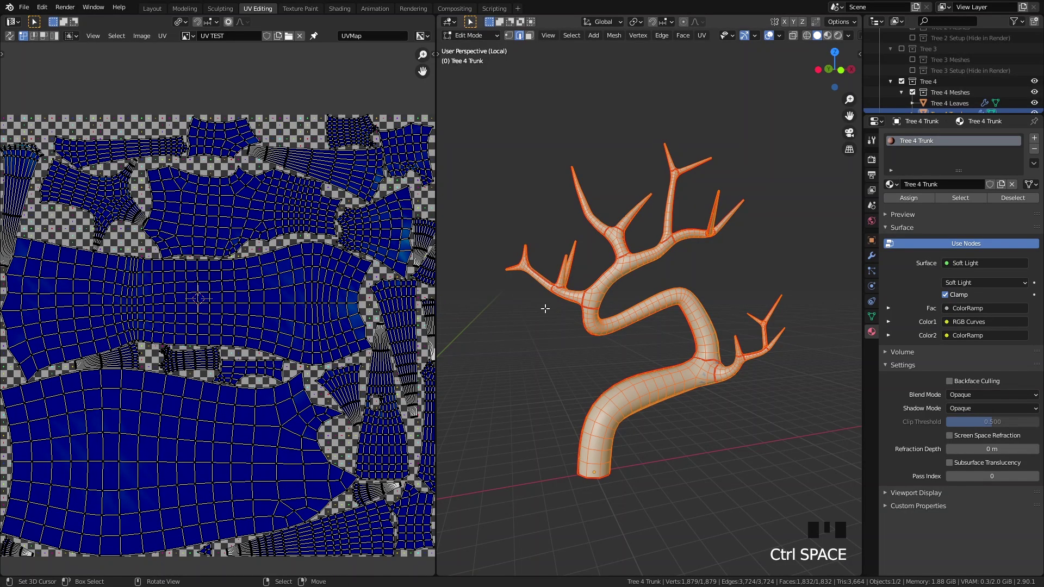
{"action": "scroll", "coordinate": [320, 342], "scroll_direction": "down", "scroll_amount": 2}
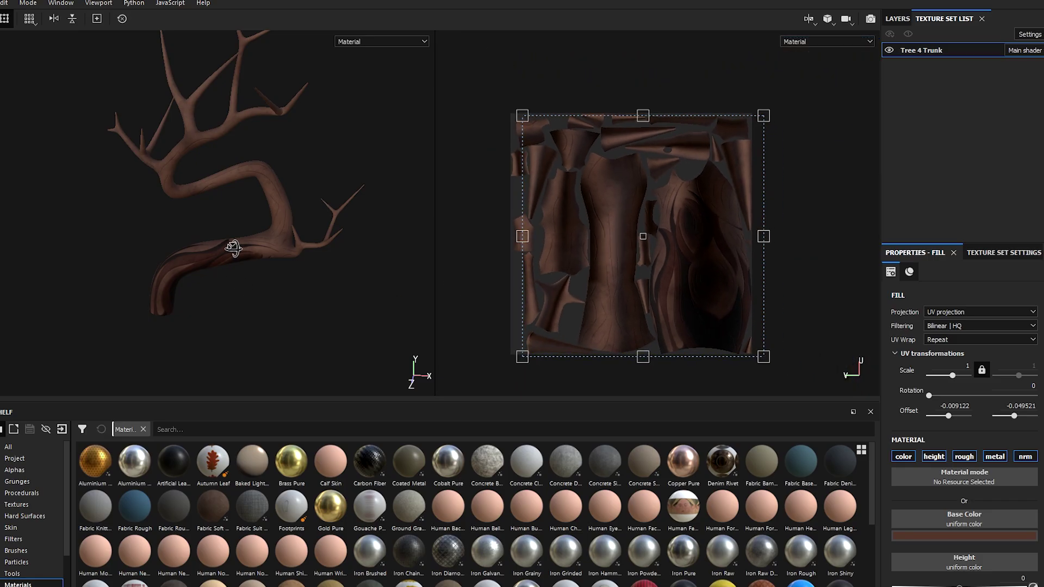
Switch to Substance Painter and examine the painted bark on the lower part of Tree 4 Trunk
{"action": "left_click_drag", "start_coordinate": [233, 248], "coordinate": [264, 244], "text": "alt"}
{"action": "scroll", "coordinate": [249, 254], "scroll_direction": "up", "scroll_amount": 3}
{"action": "middle_click_drag", "start_coordinate": [218, 276], "coordinate": [292, 238], "text": "alt"}
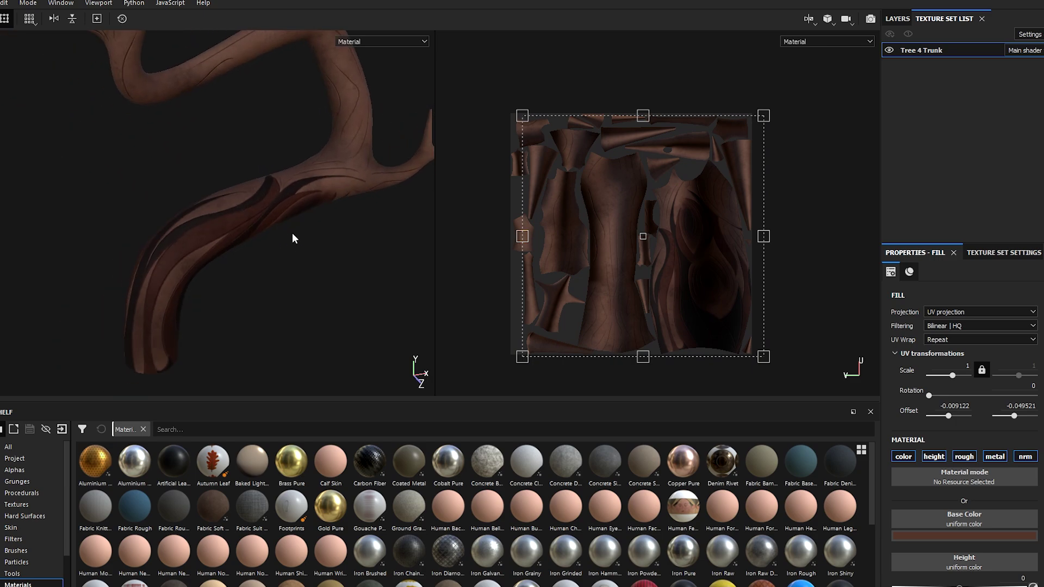
{"action": "left_click_drag", "start_coordinate": [293, 238], "coordinate": [354, 262], "text": "alt"}
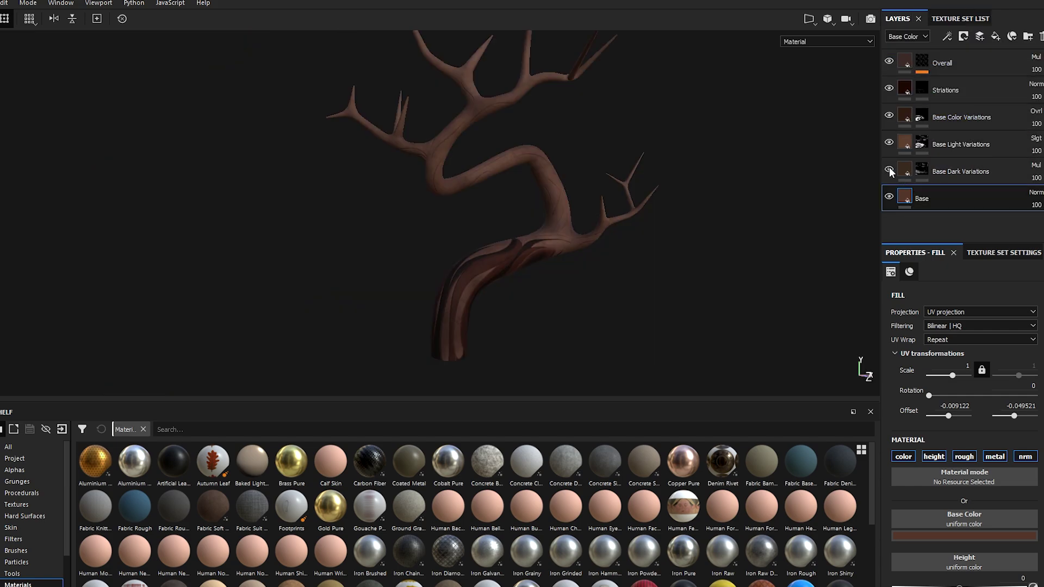
Hide all layers above Base and enlarge the 3D view to show the trunk's plain base color
{"action": "left_click_drag", "start_coordinate": [247, 403], "coordinate": [246, 541]}
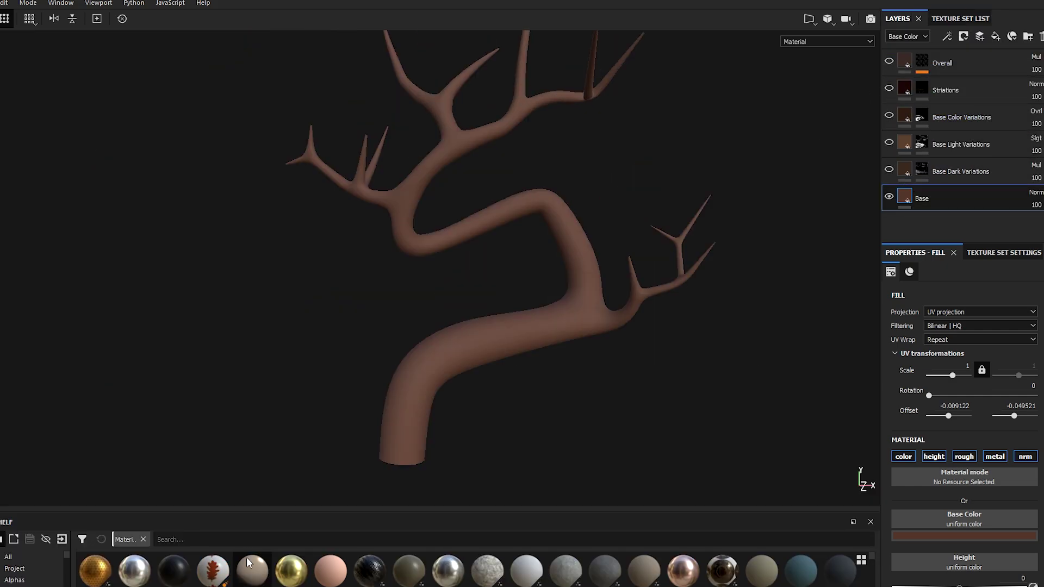
{"action": "middle_click_drag", "start_coordinate": [656, 288], "coordinate": [643, 303], "text": "alt"}
{"action": "left_click_drag", "start_coordinate": [643, 303], "coordinate": [653, 261], "text": "alt"}
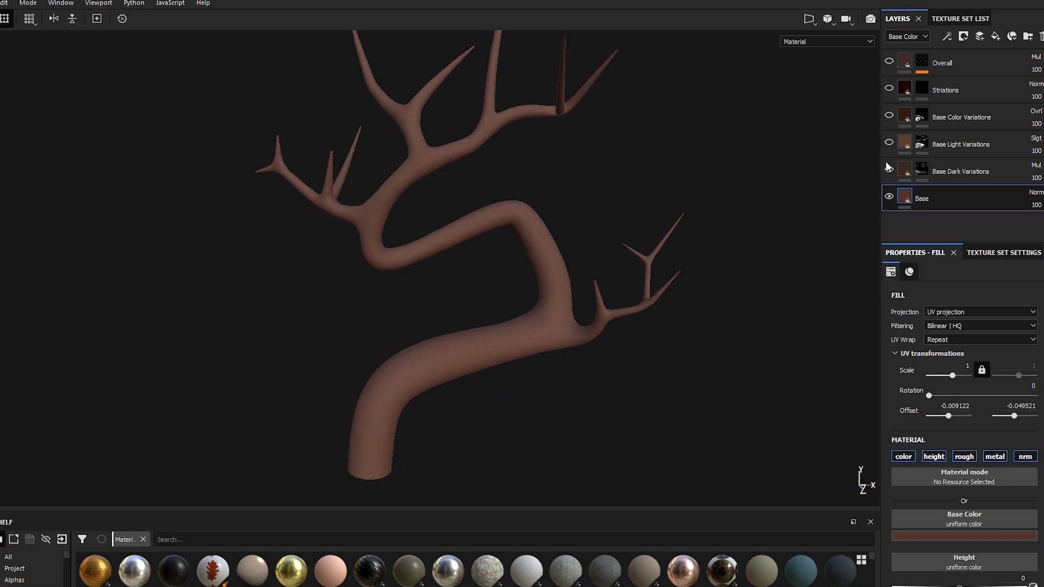
Show the hidden paint layers again one by one, from Base Dark Variations up through Striations and Overall
{"action": "left_click", "coordinate": [889, 171]}
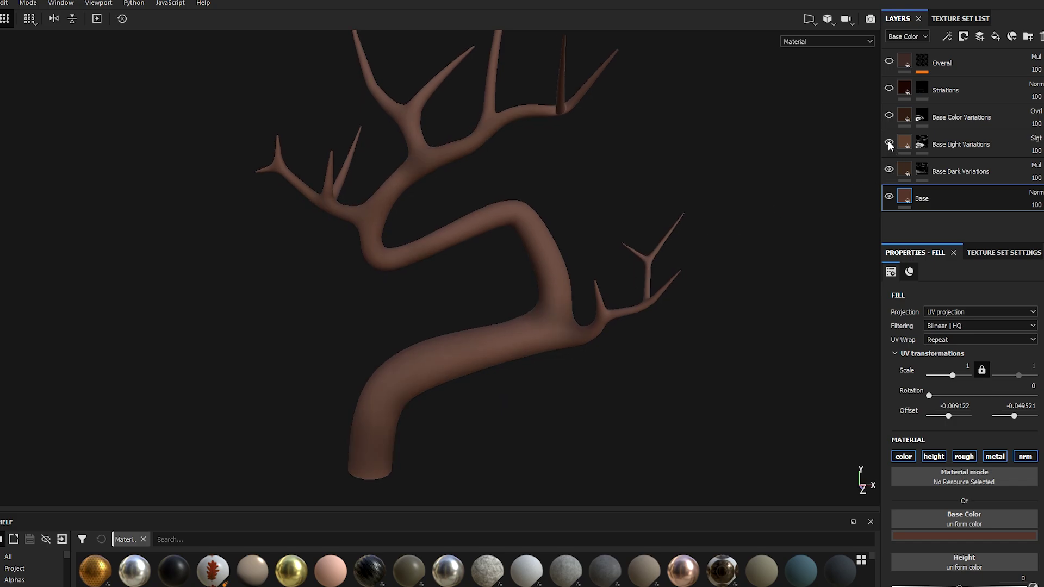
{"action": "left_click", "coordinate": [888, 144]}
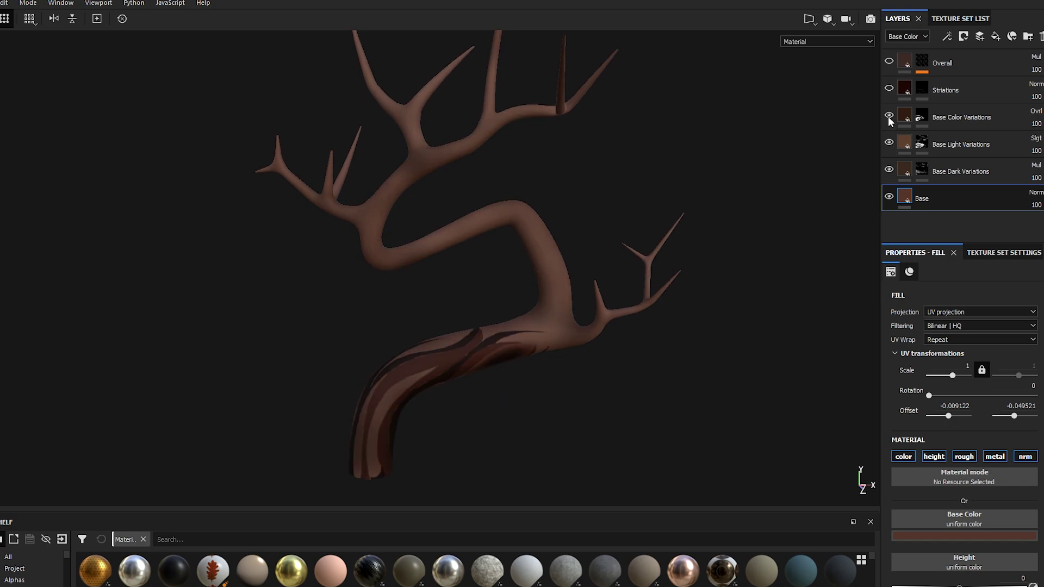
{"action": "left_click", "coordinate": [888, 89]}
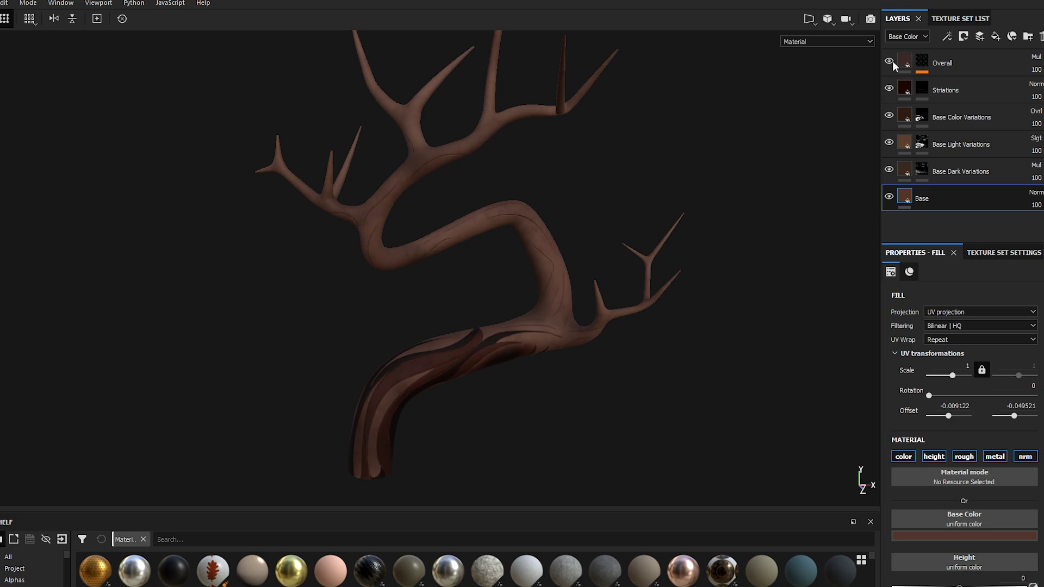
Hide the Overall layer and the three Base variation layers, leaving Striations over Base, and examine the lower trunk closely
{"action": "left_click", "coordinate": [891, 168]}
{"action": "scroll", "coordinate": [480, 366], "scroll_direction": "up", "scroll_amount": 10}
{"action": "middle_click_drag", "start_coordinate": [473, 368], "coordinate": [602, 167], "text": "alt"}
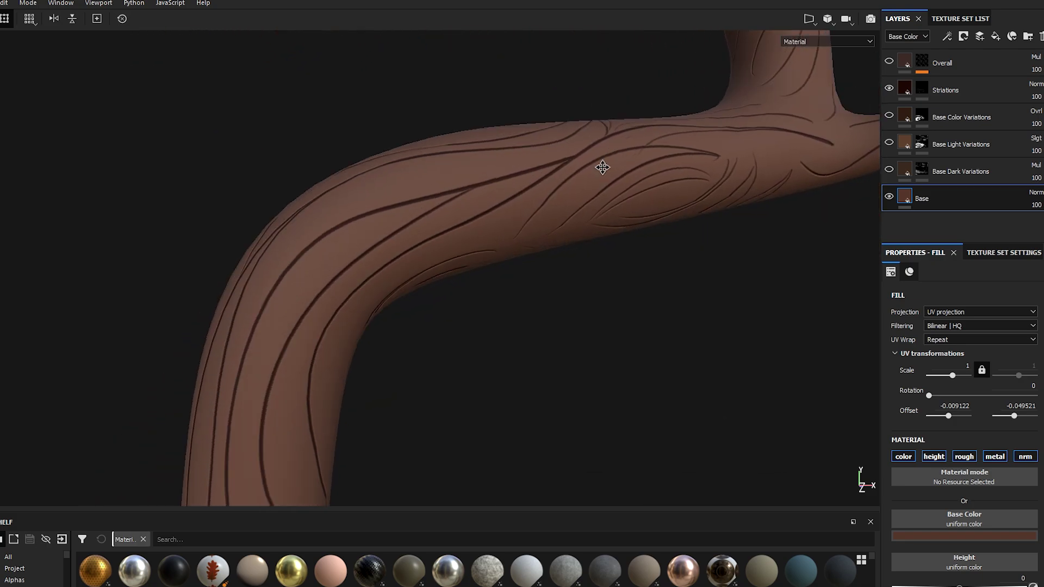
Show the 3D and 2D views side by side and display only the Base Color channel in the 3D view
{"action": "left_click_drag", "start_coordinate": [275, 284], "coordinate": [575, 308], "text": "alt"}
{"action": "key", "text": "F1"}
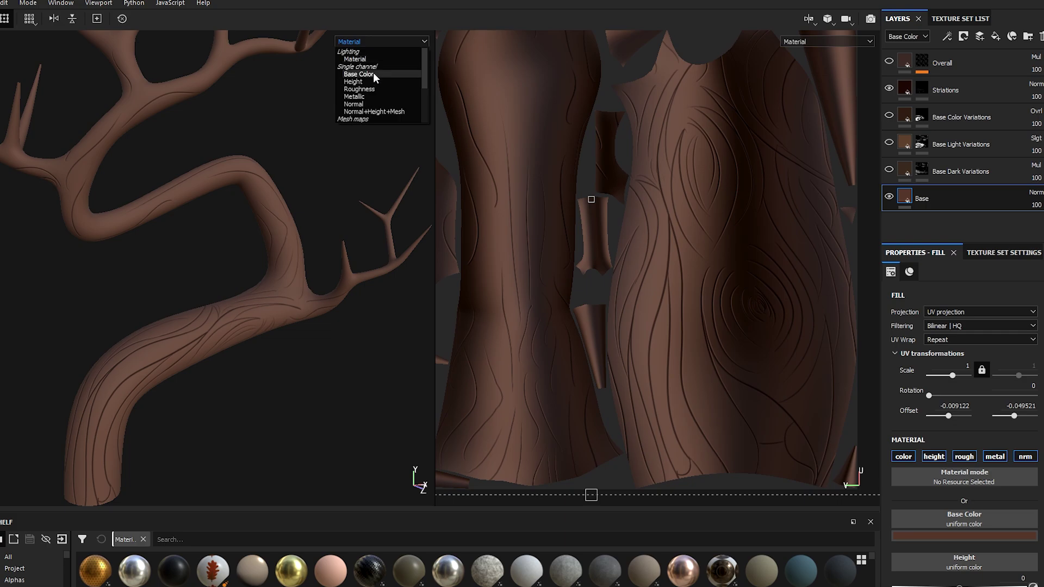
{"action": "left_click", "coordinate": [373, 74]}
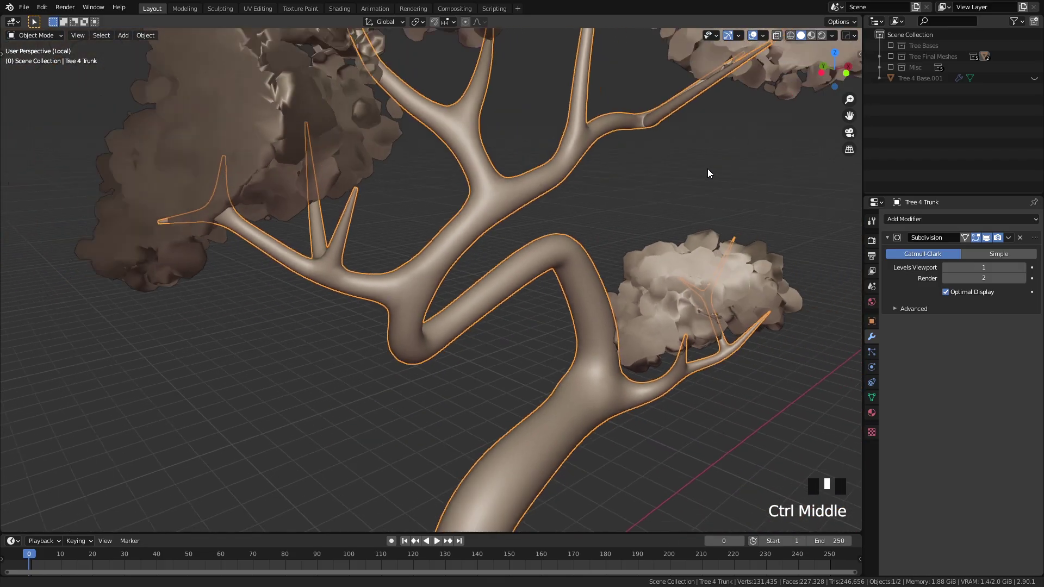
Switch to Blender and examine how the leaf clusters surround the branches of Tree 4 Trunk
{"action": "middle_click_drag", "start_coordinate": [707, 168], "coordinate": [555, 298], "text": "ctrl"}
{"action": "middle_click_drag", "start_coordinate": [719, 276], "coordinate": [629, 222]}
{"action": "right_click", "coordinate": [605, 162]}
{"action": "middle_click_drag", "start_coordinate": [630, 222], "coordinate": [589, 227]}
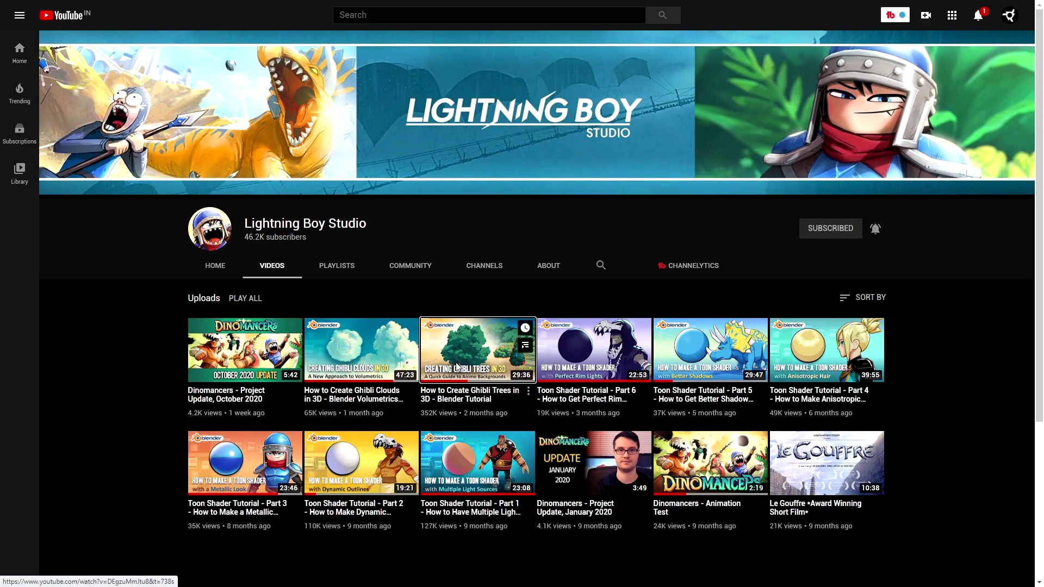
Open the video "How to Create Ghibli Trees in 3D - Blender Tutorial" on Lightning Boy Studio's YouTube channel
{"action": "left_click", "coordinate": [457, 366]}
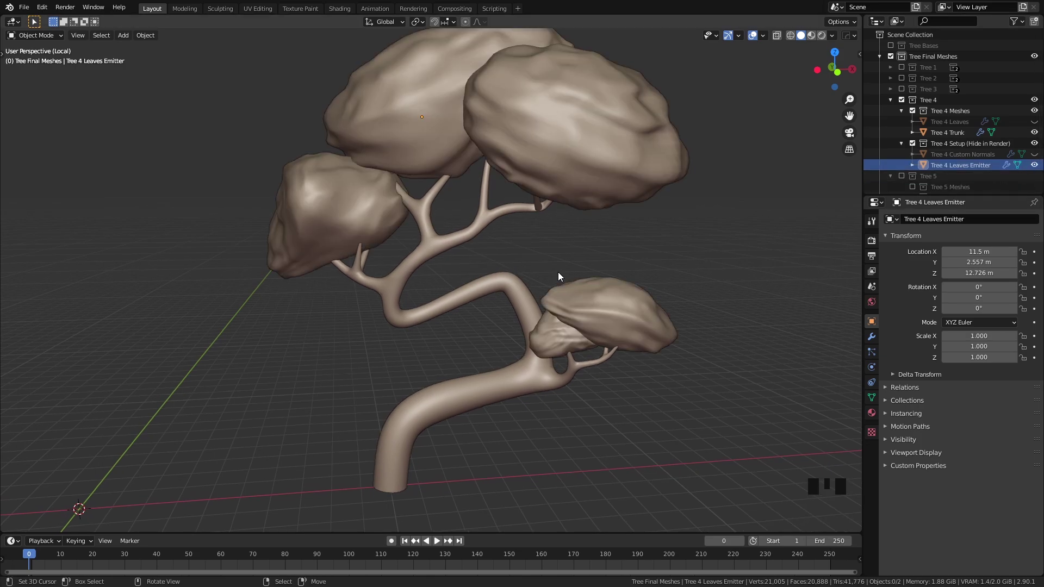
Select the Tree 4 Leaves Emitter object in Blender and enter Edit Mode on it
{"action": "right_click", "coordinate": [573, 165]}
{"action": "scroll", "coordinate": [530, 242], "scroll_direction": "down", "scroll_amount": 1}
{"action": "middle_click_drag", "start_coordinate": [531, 246], "coordinate": [490, 252]}
{"action": "key", "text": "Tab"}
Increase the Fractal and Along Normal values of the new sphere's 5-cut Subdivide operation to roughen its surface
{"action": "middle_click_drag", "start_coordinate": [560, 248], "coordinate": [670, 284], "text": "shift"}
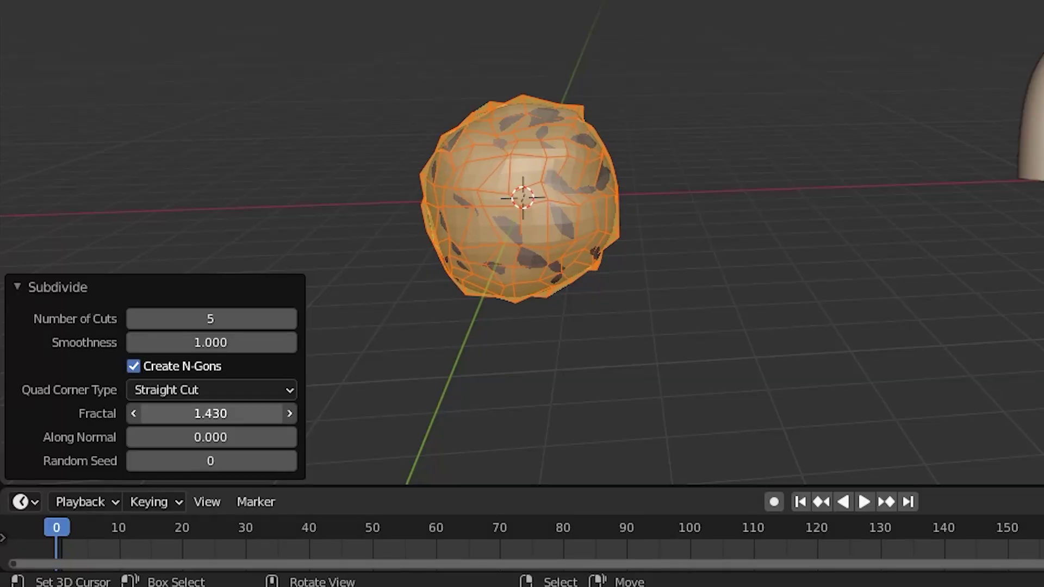
{"action": "left_click_drag", "start_coordinate": [211, 414], "coordinate": [272, 413]}
{"action": "left_click_drag", "start_coordinate": [211, 437], "coordinate": [231, 437]}
Move edges of the roughened sphere with smooth proportional editing to shape it into an irregular, elongated leaf clump
{"action": "key", "text": "g"}
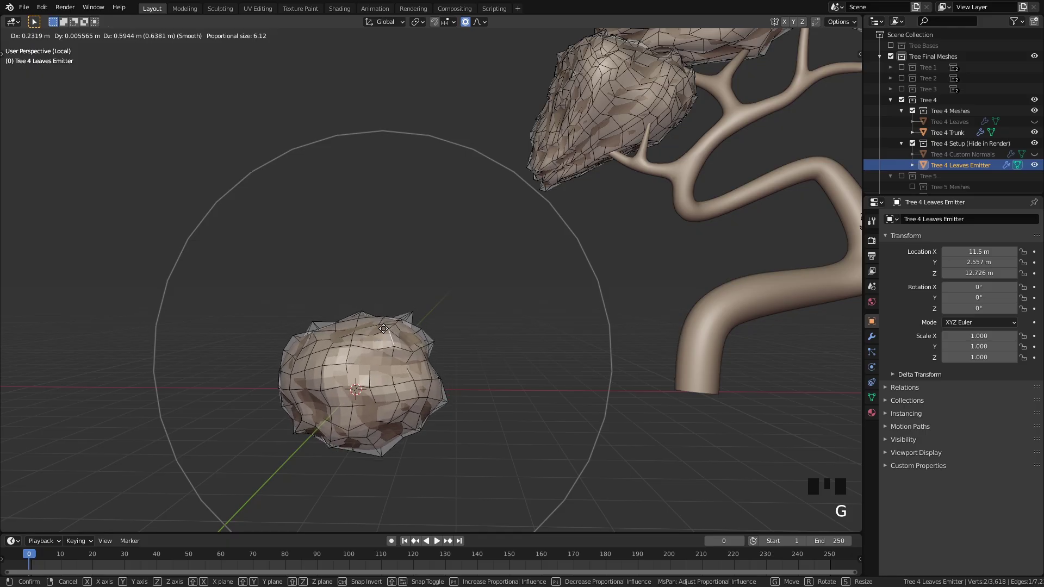
{"action": "left_click", "coordinate": [363, 353]}
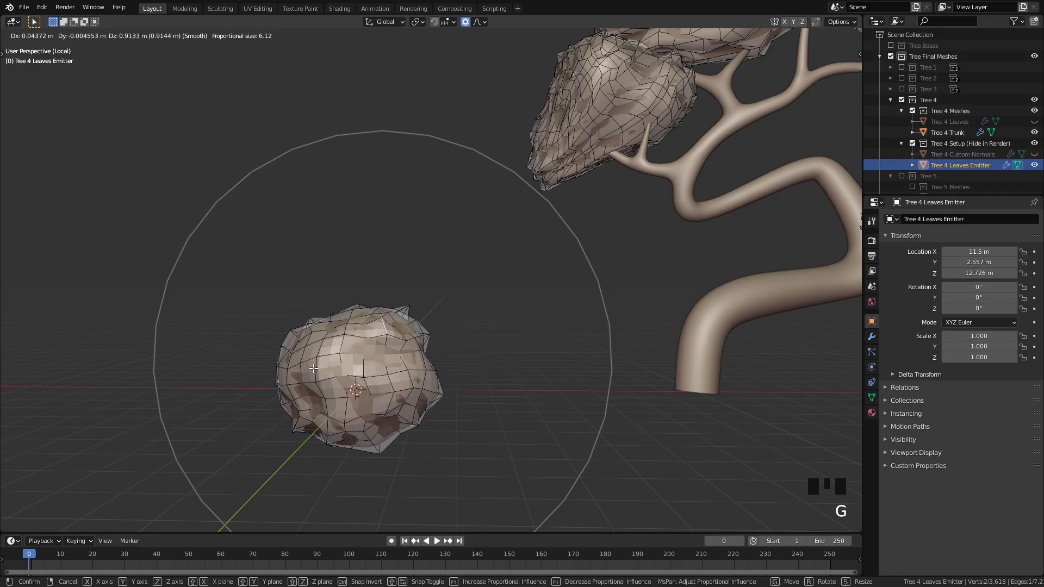
{"action": "right_click", "coordinate": [314, 367]}
{"action": "key", "text": "g"}
{"action": "left_click", "coordinate": [343, 383]}
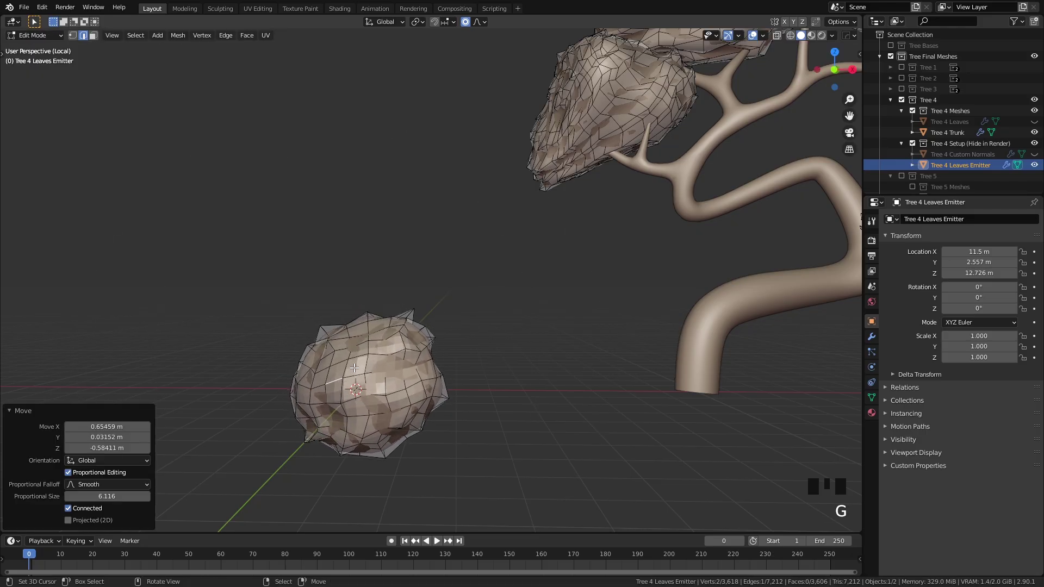
{"action": "scroll", "coordinate": [354, 368], "scroll_direction": "down", "scroll_amount": 3}
{"action": "middle_click_drag", "start_coordinate": [354, 369], "coordinate": [381, 371]}
{"action": "right_click", "coordinate": [357, 374]}
{"action": "key", "text": "g"}
{"action": "left_click", "coordinate": [333, 374]}
Select the linked geometry of the leaf clumps around the tree's branches, delimited by seam
{"action": "right_click", "coordinate": [406, 308]}
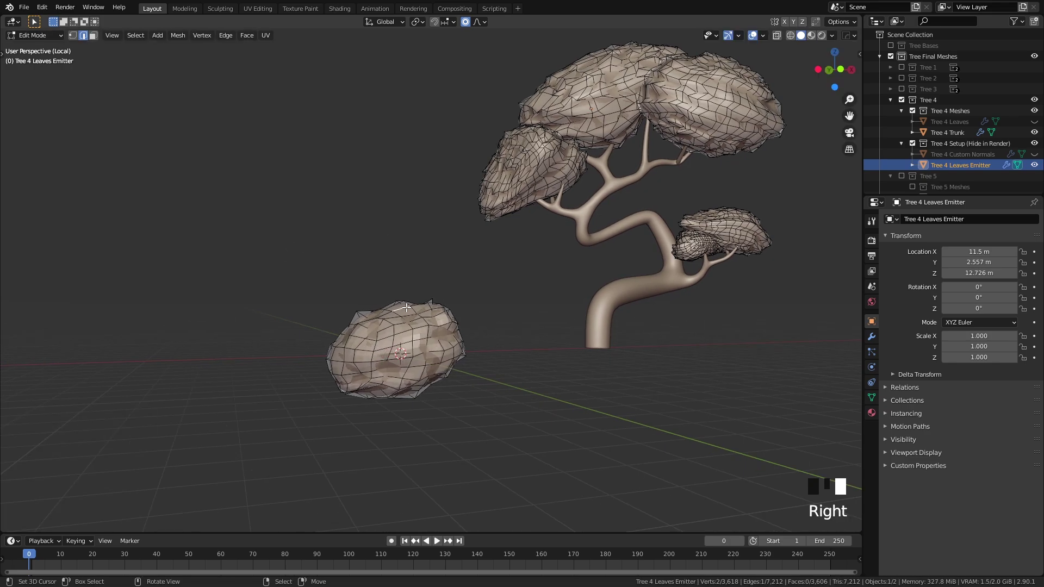
{"action": "key", "text": "ctrl+l"}
{"action": "middle_click_drag", "start_coordinate": [406, 308], "coordinate": [450, 361]}
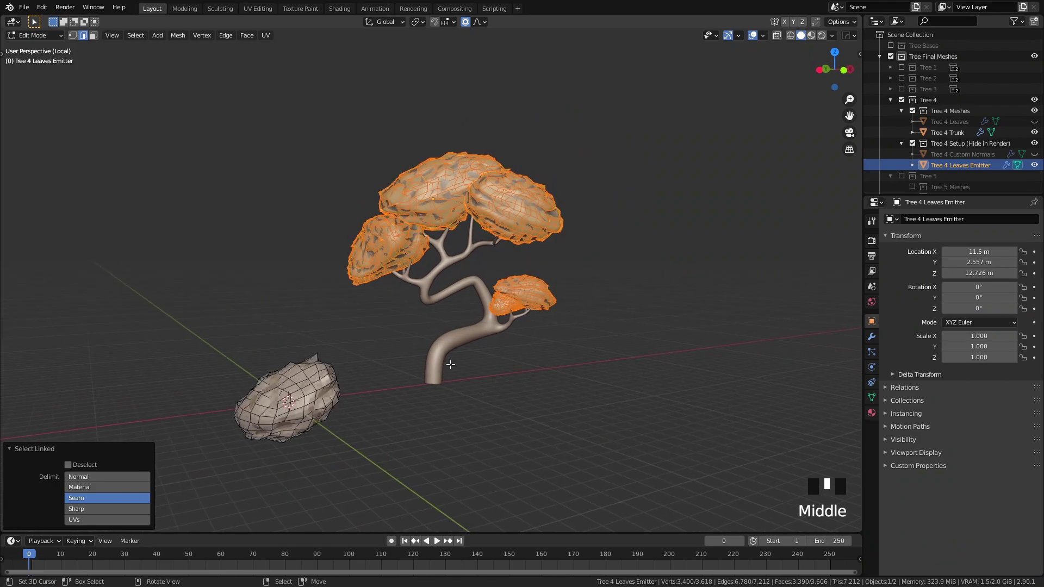
Leave Edit Mode and open the Tree 4 Leaves hair particle settings of the leaves emitter
{"action": "key", "text": "Tab"}
{"action": "scroll", "coordinate": [449, 361], "scroll_direction": "up", "scroll_amount": 2}
{"action": "left_click", "coordinate": [871, 352]}
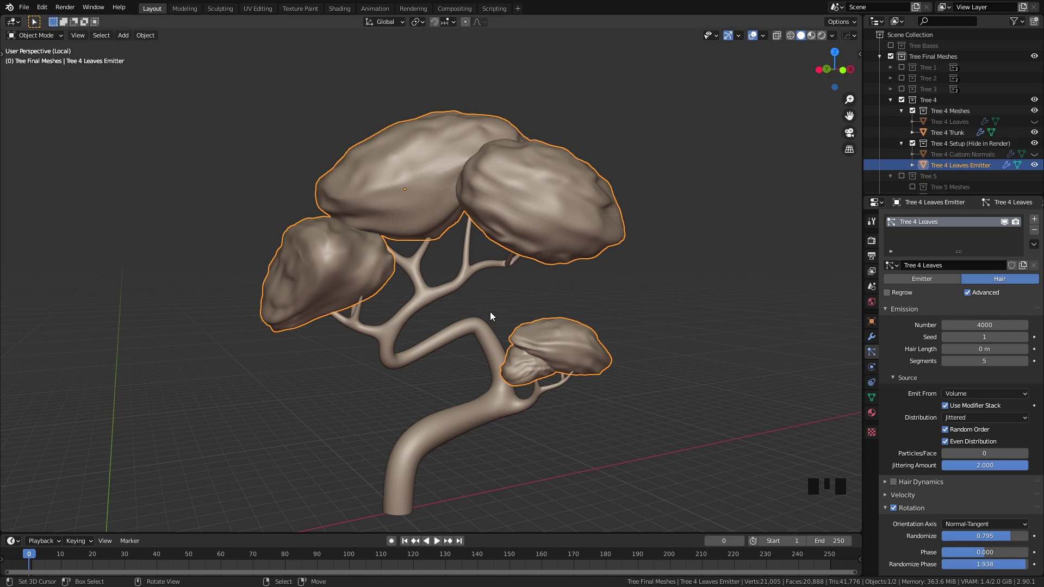
{"action": "middle_click_drag", "start_coordinate": [491, 311], "coordinate": [426, 325]}
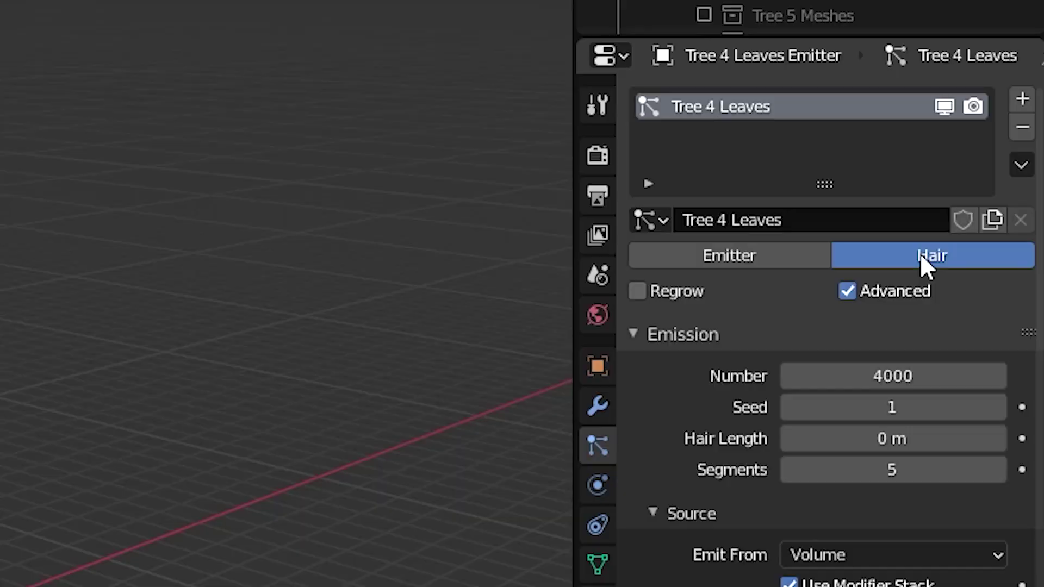
{"action": "left_click", "coordinate": [894, 291]}
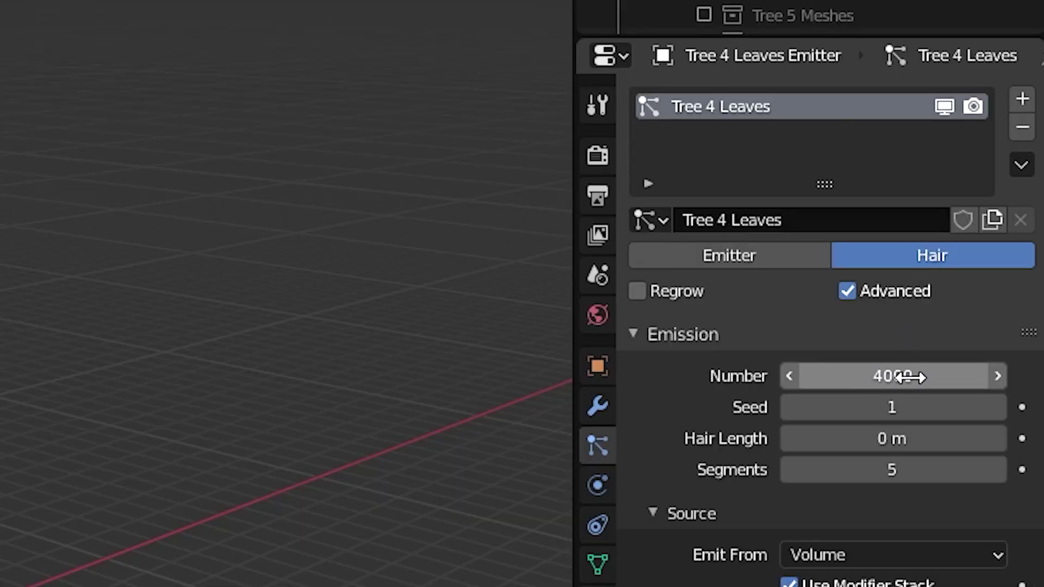
Examine the emission Source settings of the Tree 4 Leaves particle system, including Emit From, Distribution and Random Order
{"action": "scroll", "coordinate": [783, 410], "scroll_direction": "down", "scroll_amount": 6}
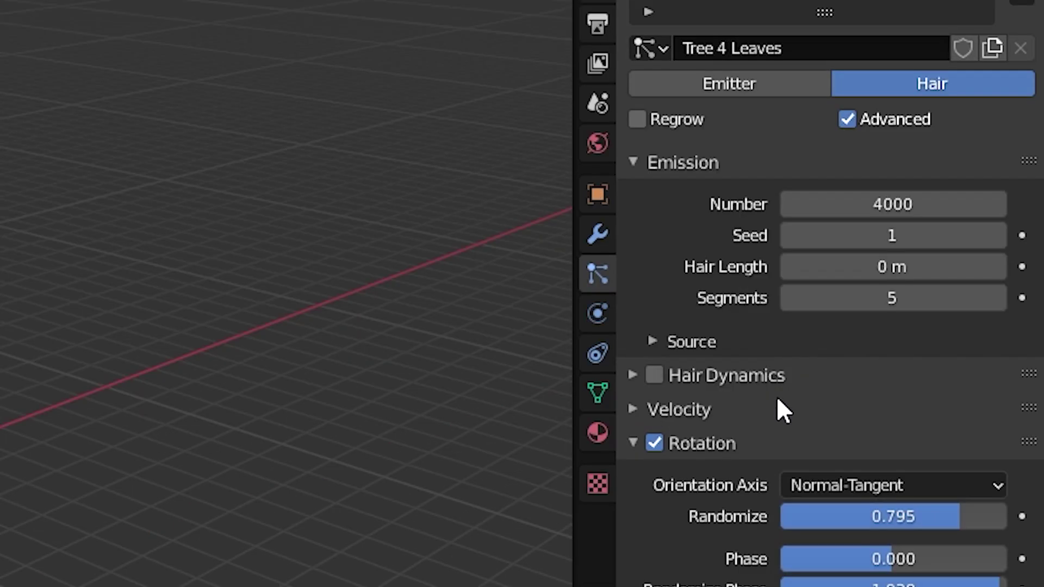
{"action": "left_click", "coordinate": [683, 345]}
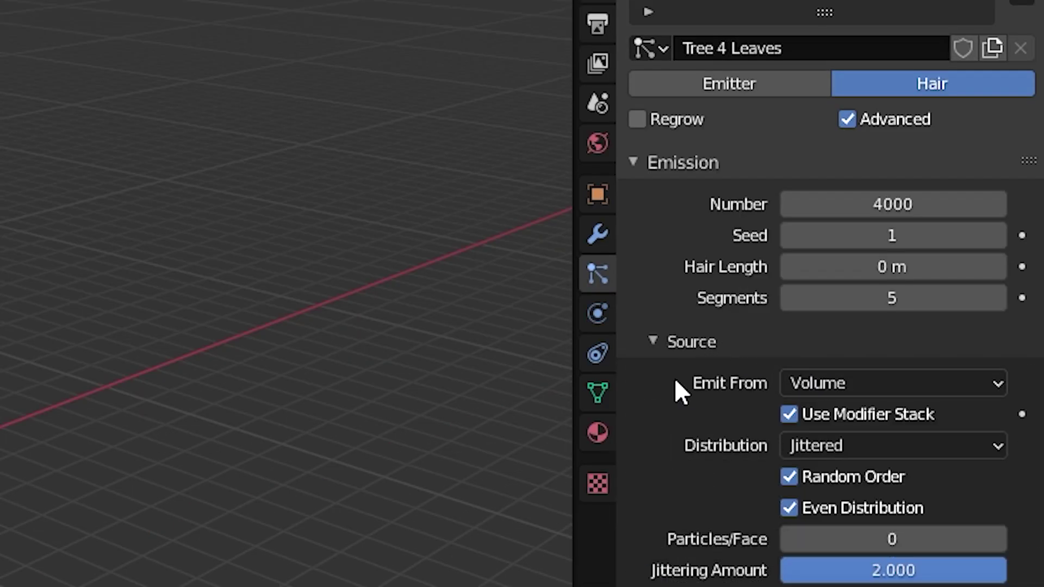
{"action": "left_click", "coordinate": [849, 384]}
{"action": "left_click", "coordinate": [805, 477]}
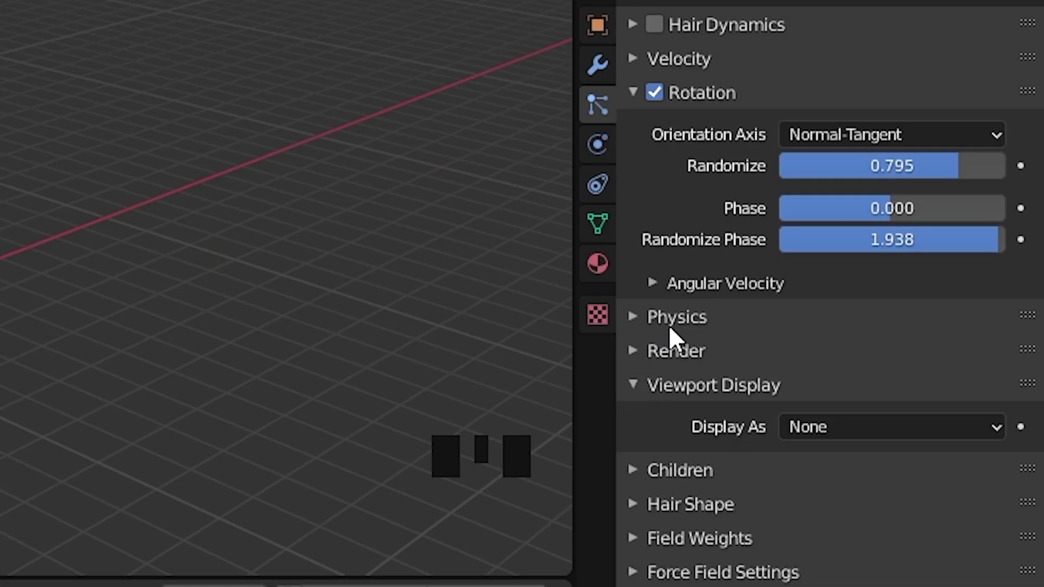
Examine the particle system's Render settings, including Render As, Scale Randomness and Instance Object
{"action": "left_click", "coordinate": [688, 349]}
{"action": "scroll", "coordinate": [717, 380], "scroll_direction": "down", "scroll_amount": 6}
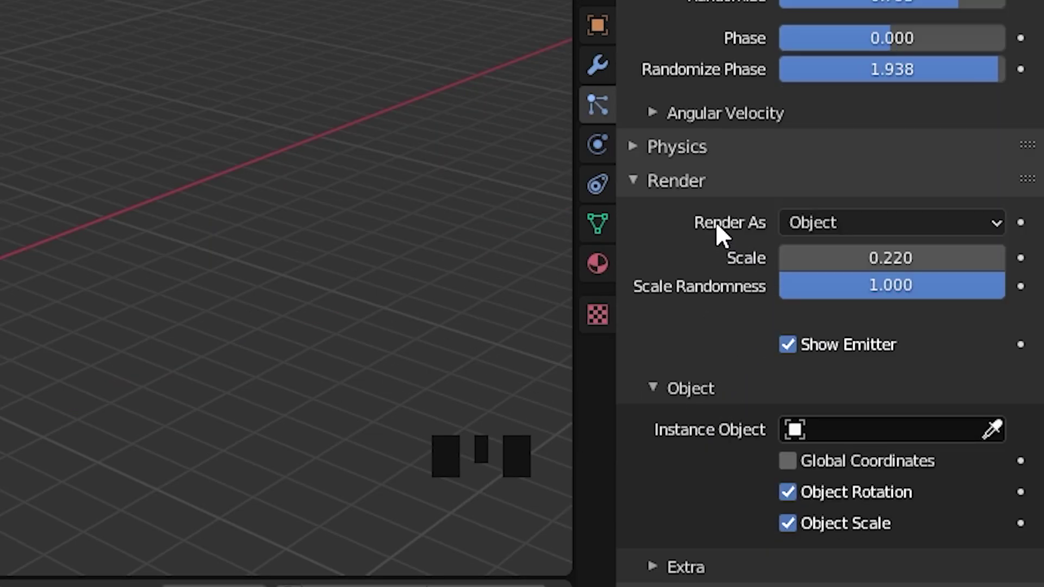
{"action": "left_click", "coordinate": [843, 227]}
{"action": "left_click", "coordinate": [844, 316]}
{"action": "left_click", "coordinate": [862, 429]}
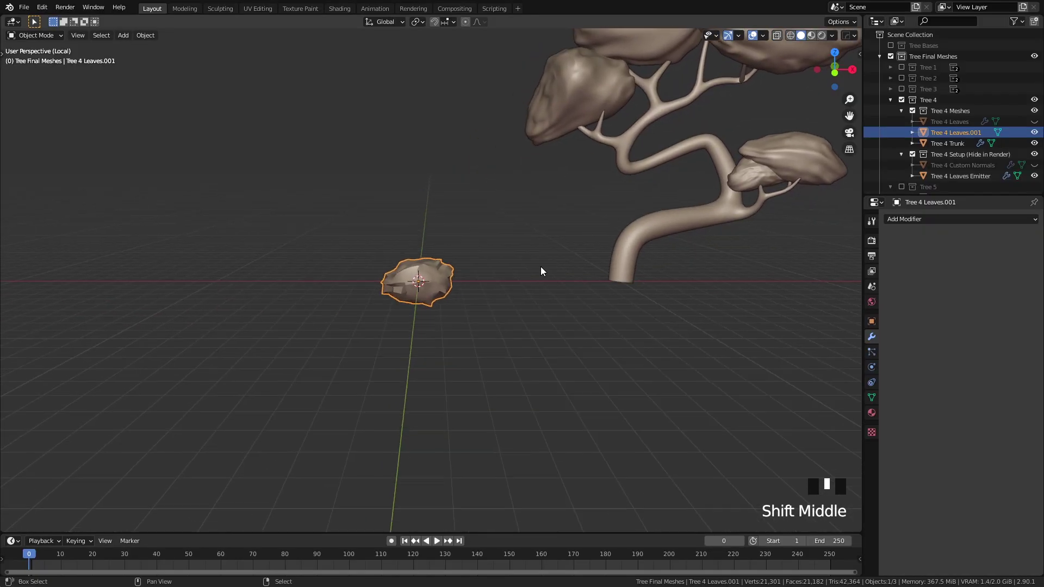
Add a Particle Instance modifier to the Tree 4 Leaves.001 mesh at the origin, using Tree 4 Leaves Emitter as its object
{"action": "scroll", "coordinate": [454, 292], "scroll_direction": "up", "scroll_amount": 5}
{"action": "mouse_move", "coordinate": [454, 291]}
{"action": "middle_mouse_down"}
{"action": "mouse_move", "coordinate": [526, 287]}
{"action": "mouse_move", "coordinate": [509, 300]}
{"action": "mouse_move", "coordinate": [443, 298]}
{"action": "middle_mouse_up"}
{"action": "scroll", "coordinate": [443, 298], "scroll_direction": "down", "scroll_amount": 5}
{"action": "middle_click_drag", "start_coordinate": [629, 233], "coordinate": [448, 300], "text": "shift"}
{"action": "left_click", "coordinate": [960, 218]}
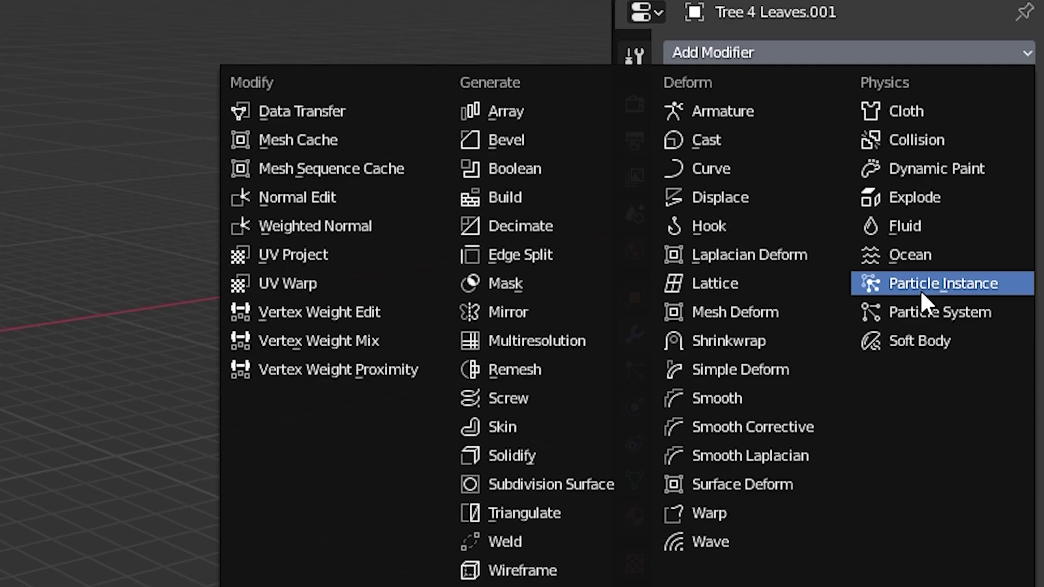
{"action": "left_click", "coordinate": [947, 282]}
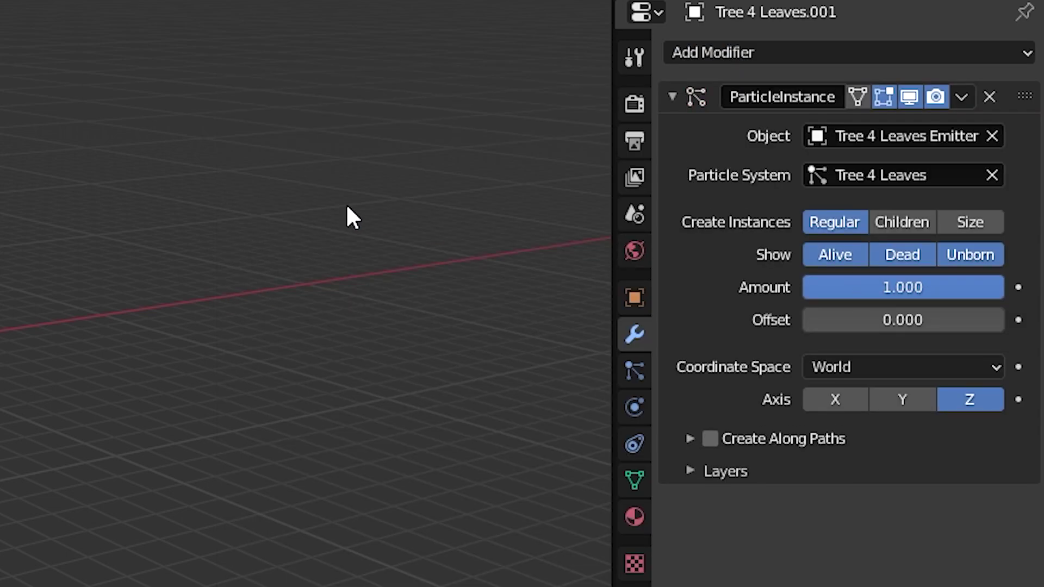
{"action": "middle_click_drag", "start_coordinate": [130, 192], "coordinate": [90, 332]}
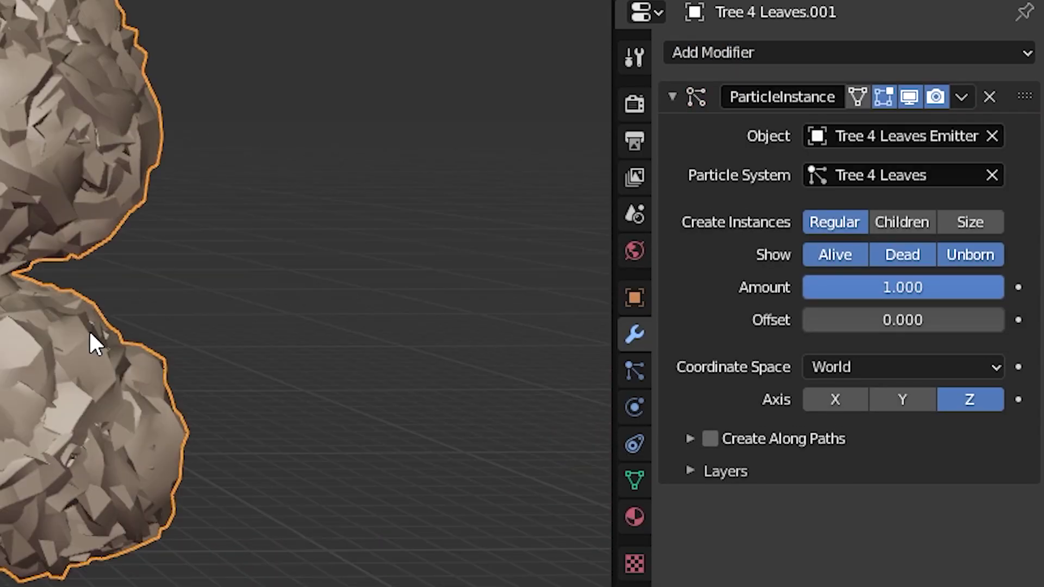
Assign the Tree 4 Leaves particle system to the Particle Instance modifier and enable Size for the created instances
{"action": "left_click", "coordinate": [826, 175]}
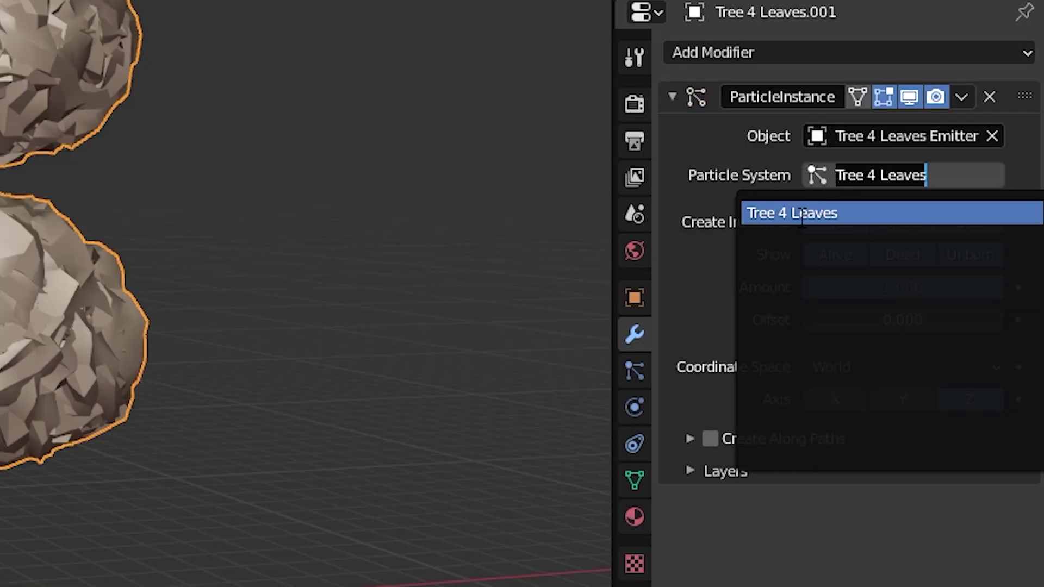
{"action": "left_click", "coordinate": [865, 566]}
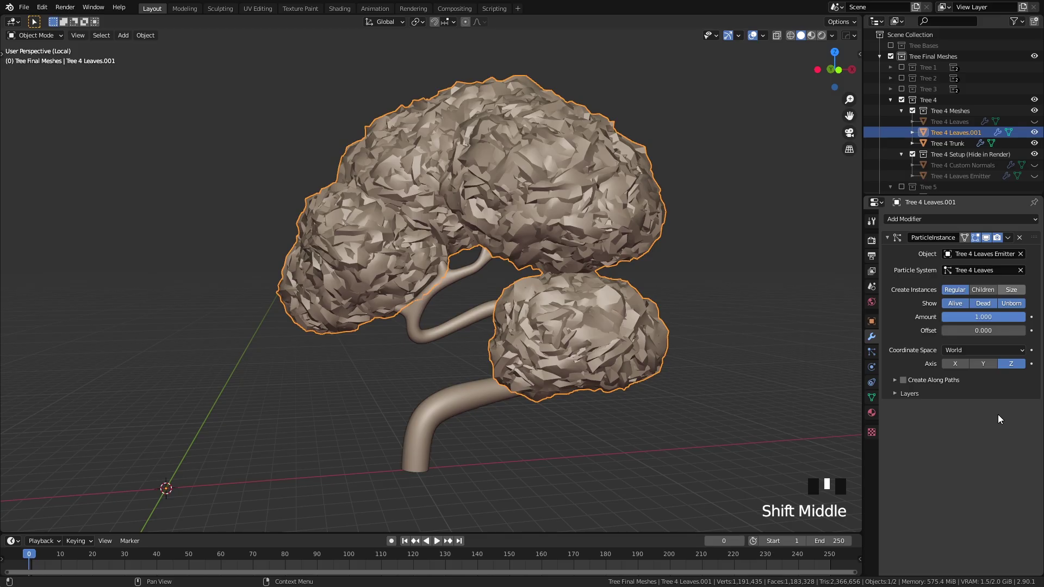
{"action": "double_click", "coordinate": [936, 521]}
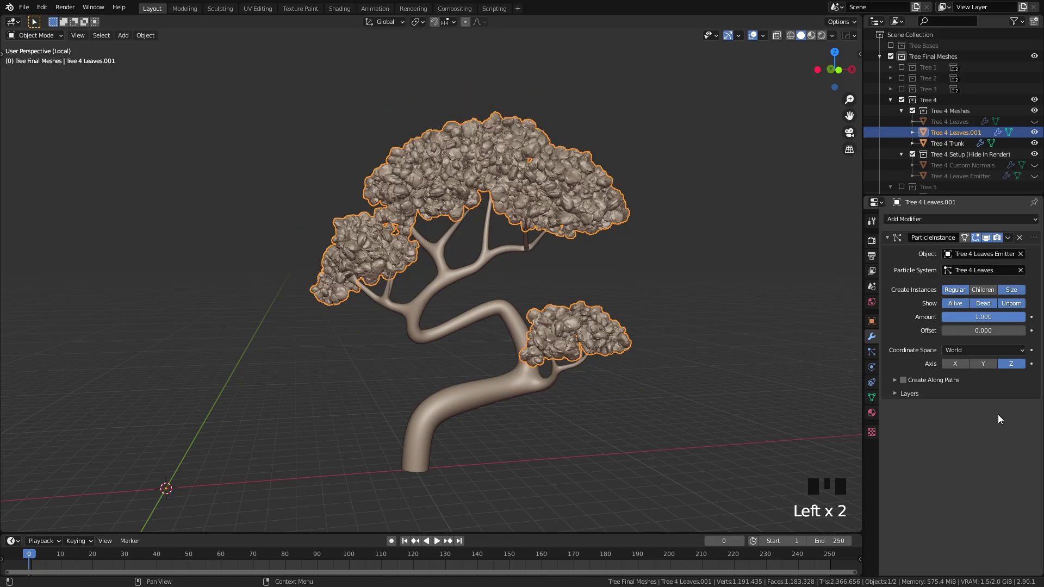
Deselect everything and inspect the shading of the instanced leaves on the clumps around the branches
{"action": "scroll", "coordinate": [573, 272], "scroll_direction": "down", "scroll_amount": 3}
{"action": "mouse_move", "coordinate": [573, 272]}
{"action": "middle_mouse_down"}
{"action": "mouse_move", "coordinate": [576, 263]}
{"action": "mouse_move", "coordinate": [566, 291]}
{"action": "mouse_move", "coordinate": [559, 272]}
{"action": "mouse_move", "coordinate": [533, 293]}
{"action": "mouse_move", "coordinate": [578, 276]}
{"action": "middle_mouse_up"}
{"action": "scroll", "coordinate": [566, 292], "scroll_direction": "up", "scroll_amount": 4}
{"action": "scroll", "coordinate": [593, 244], "scroll_direction": "up", "scroll_amount": 2}
{"action": "key", "text": "a"}
{"action": "key", "text": "a"}
{"action": "key", "text": "a"}
{"action": "middle_click_drag", "start_coordinate": [467, 259], "coordinate": [491, 287]}
{"action": "scroll", "coordinate": [529, 254], "scroll_direction": "up", "scroll_amount": 2}
{"action": "scroll", "coordinate": [540, 296], "scroll_direction": "down", "scroll_amount": 2}
{"action": "scroll", "coordinate": [575, 249], "scroll_direction": "up", "scroll_amount": 3}
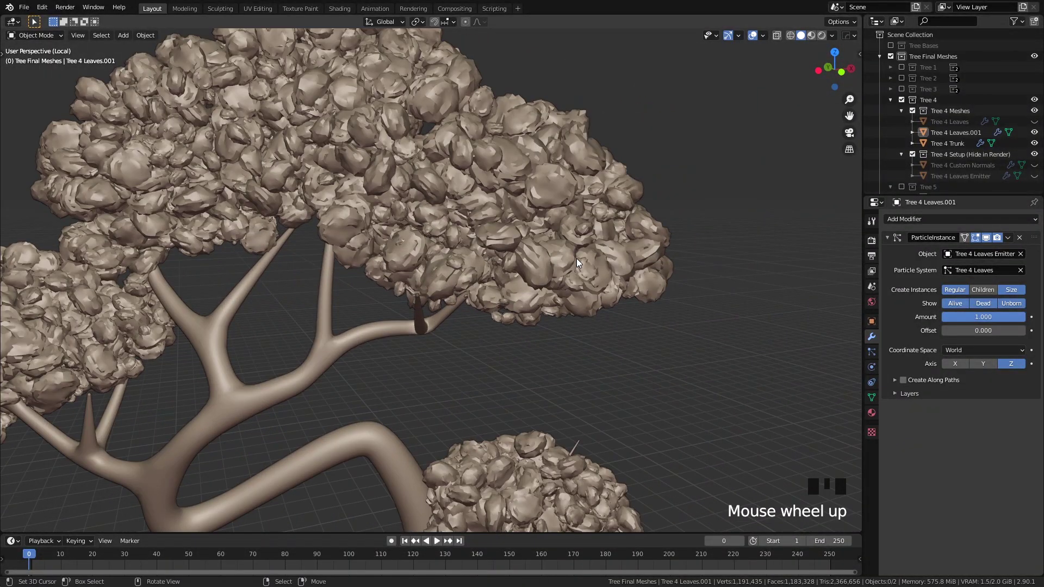
{"action": "middle_click_drag", "start_coordinate": [576, 258], "coordinate": [629, 223]}
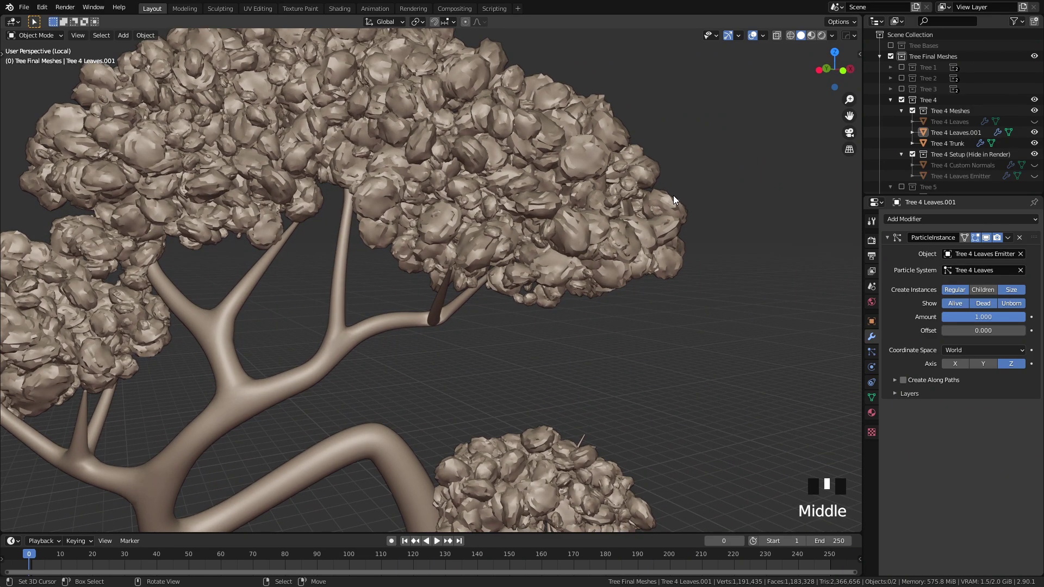
Annotate the directions of individual leaf faces with small arrows and trace a smooth outline around the leaf clumps
{"action": "mouse_move", "coordinate": [673, 195]}
{"action": "left_mouse_down"}
{"action": "mouse_move", "coordinate": [679, 183]}
{"action": "mouse_move", "coordinate": [699, 189]}
{"action": "left_mouse_up"}
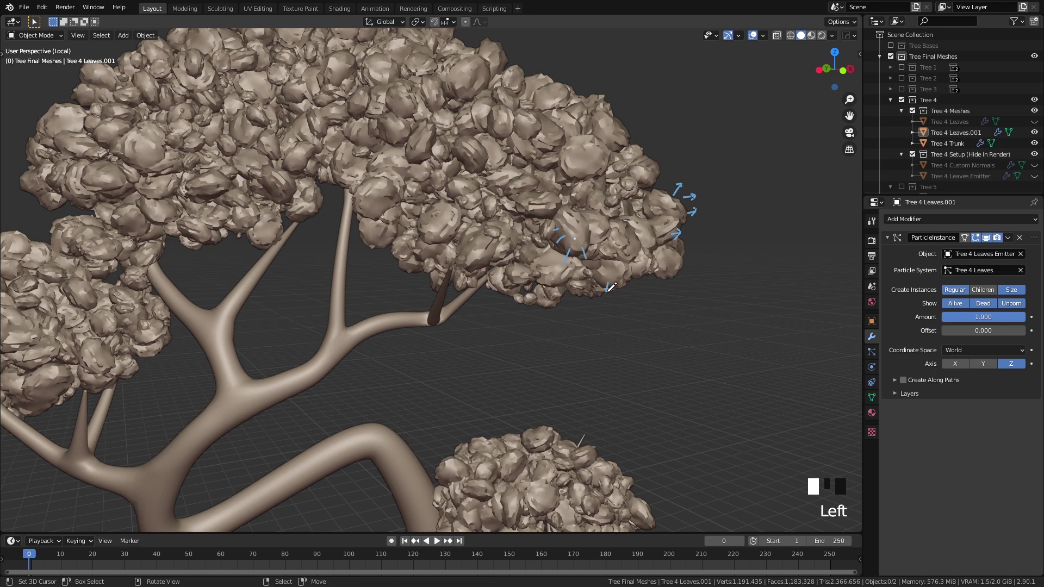
{"action": "left_click_drag", "start_coordinate": [605, 287], "coordinate": [612, 289]}
{"action": "middle_click_drag", "start_coordinate": [582, 157], "coordinate": [609, 314]}
{"action": "middle_click_drag", "start_coordinate": [609, 314], "coordinate": [624, 289], "text": "shift"}
{"action": "left_click_drag", "start_coordinate": [389, 228], "coordinate": [380, 215]}
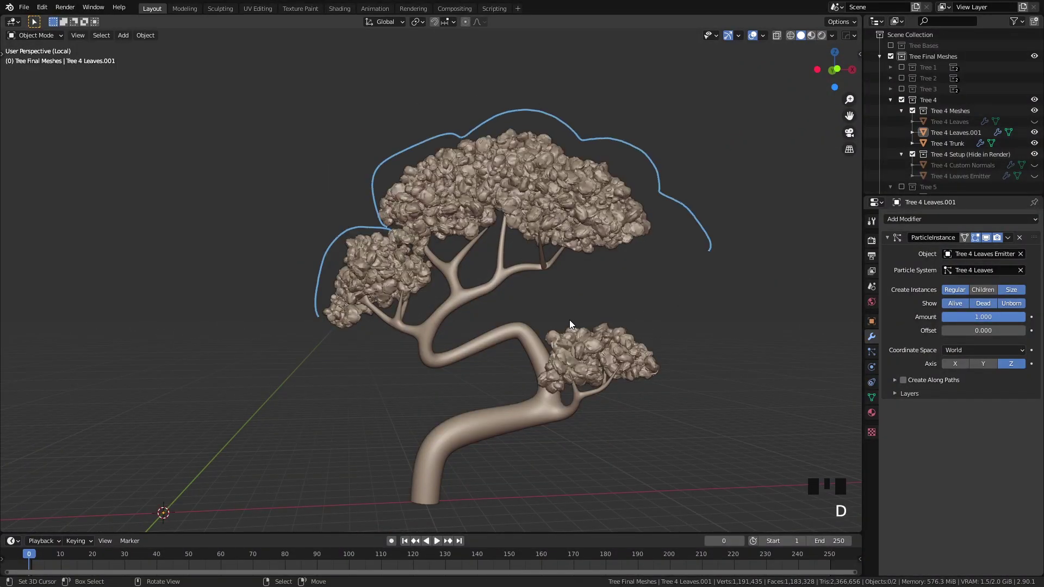
{"action": "left_click_drag", "start_coordinate": [562, 321], "coordinate": [653, 318]}
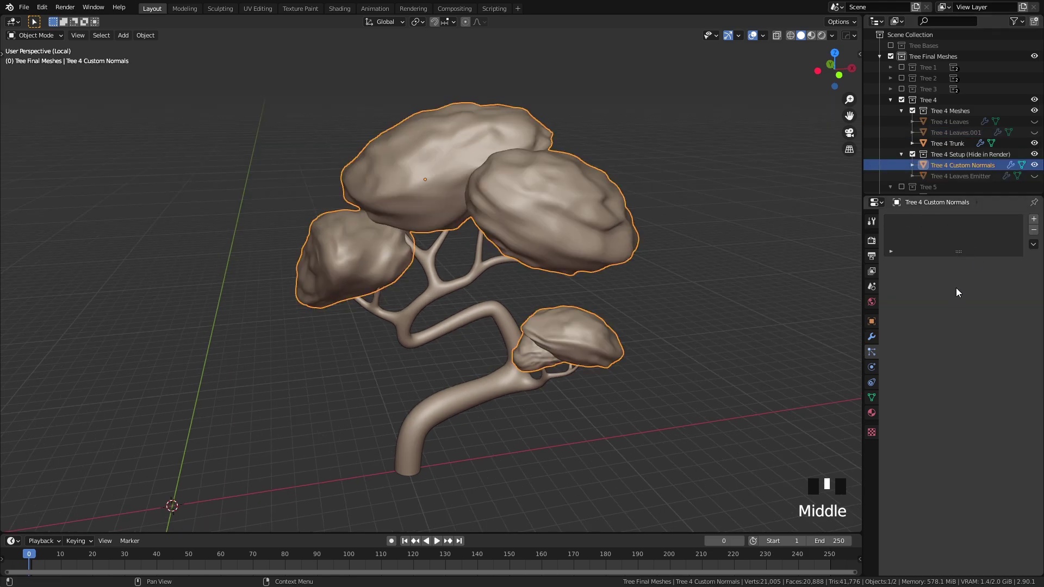
Check the Tree 4 Custom Normals modifiers and add a Data Transfer modifier to Tree 4 Leaves.001 with that object as source
{"action": "left_click", "coordinate": [872, 337]}
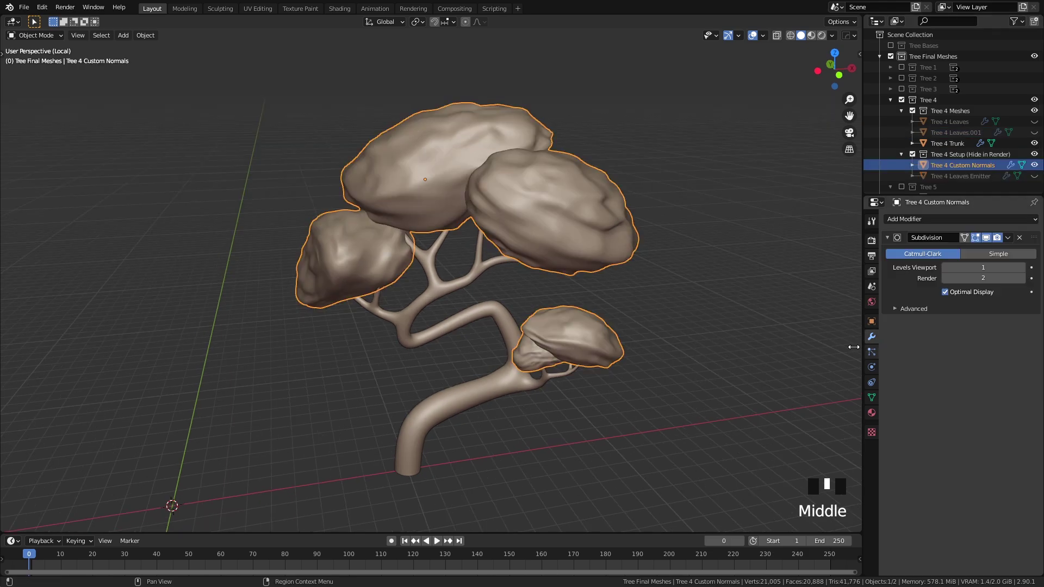
{"action": "middle_click_drag", "start_coordinate": [514, 270], "coordinate": [526, 278]}
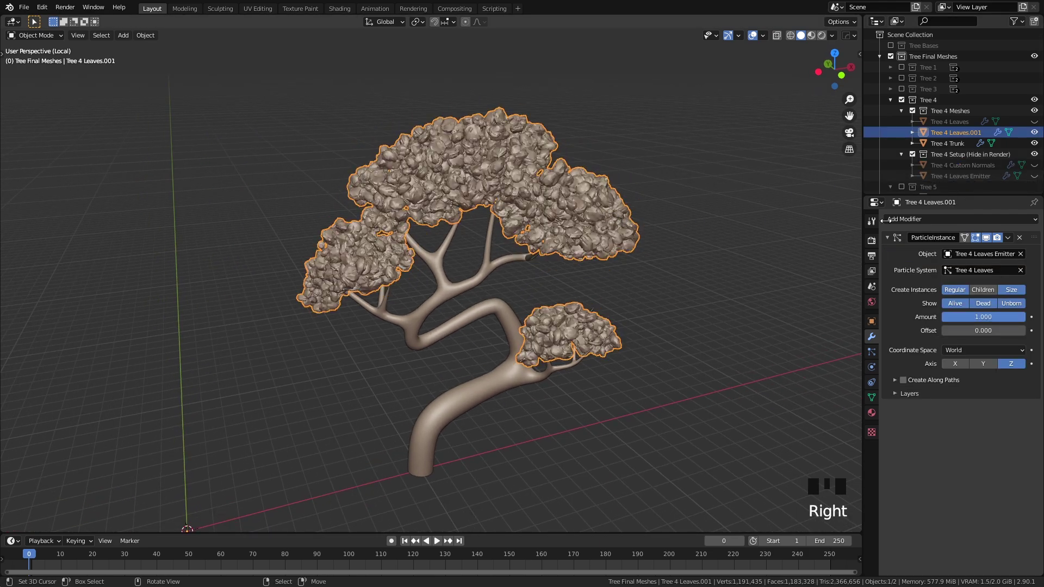
{"action": "left_click", "coordinate": [924, 219]}
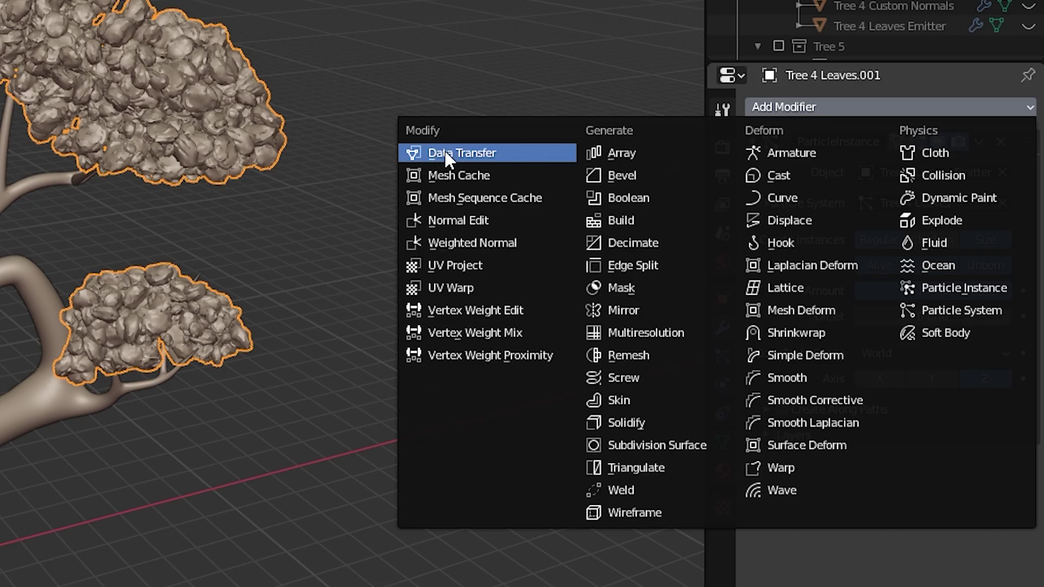
{"action": "left_click", "coordinate": [445, 152]}
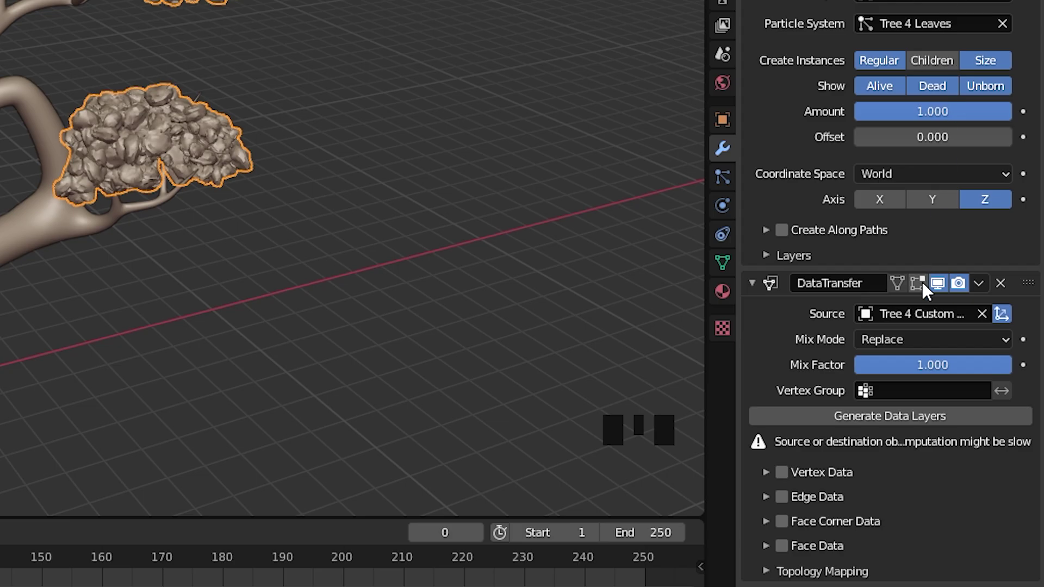
Enable Custom Normals under the modifier's Face Corner Data and turn on Auto Smooth for the leaf mesh's normals
{"action": "left_click", "coordinate": [829, 523]}
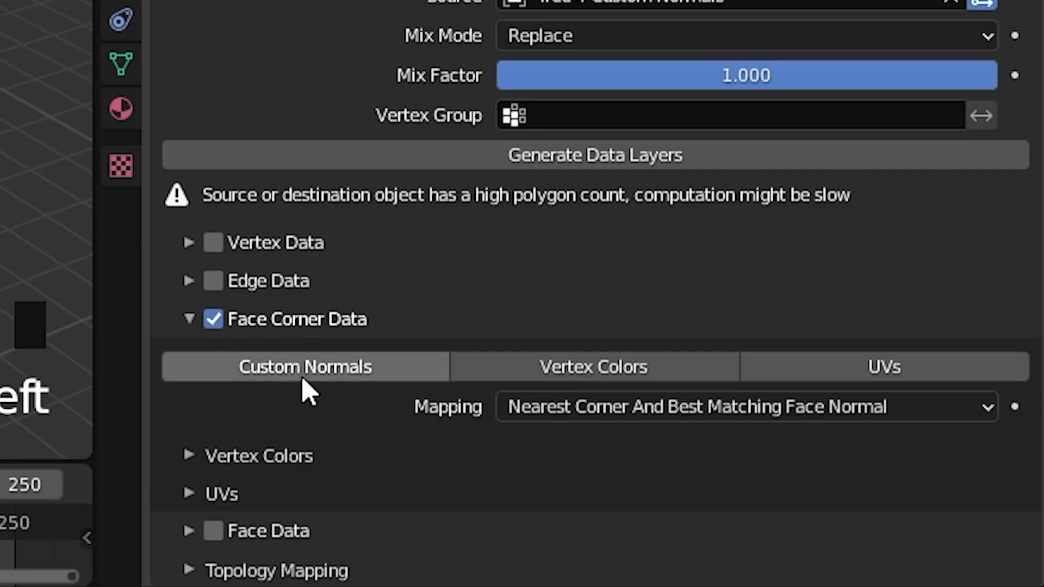
{"action": "left_click", "coordinate": [337, 370]}
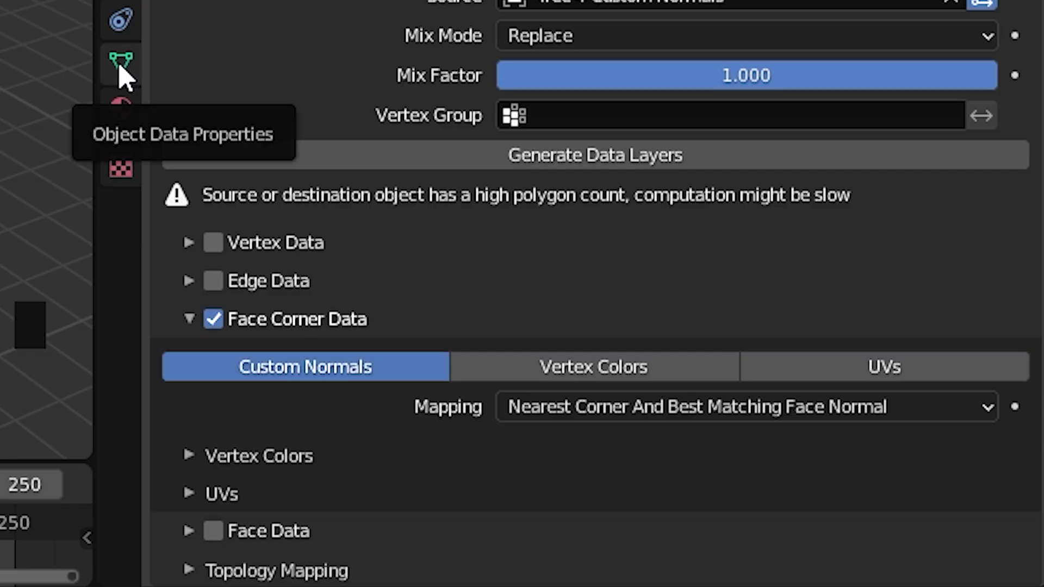
{"action": "left_click", "coordinate": [120, 65]}
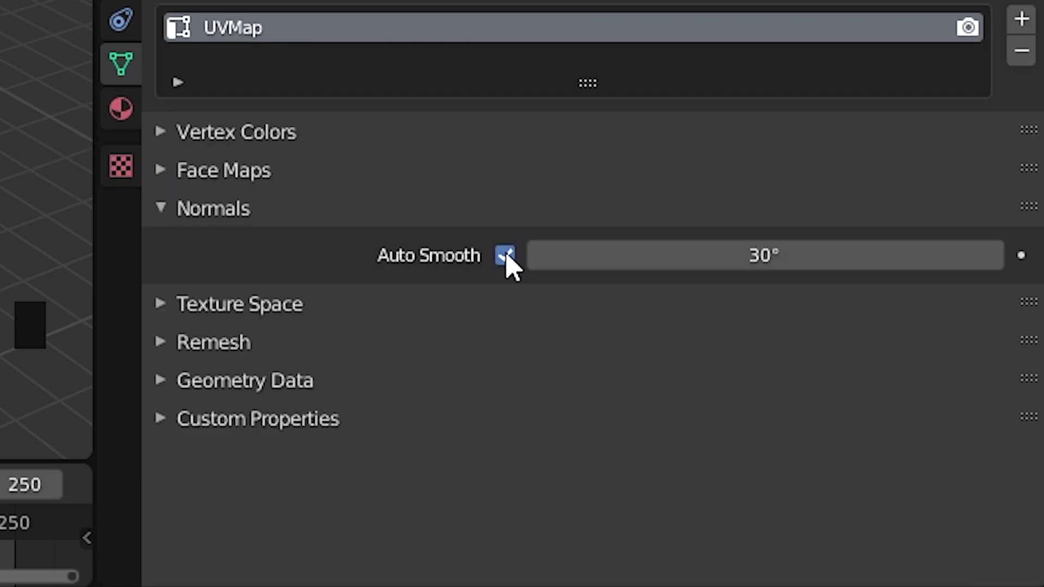
{"action": "scroll", "coordinate": [372, 283], "scroll_direction": "up", "scroll_amount": 2}
{"action": "mouse_move", "coordinate": [371, 282]}
{"action": "middle_mouse_down"}
{"action": "mouse_move", "coordinate": [566, 285]}
{"action": "mouse_move", "coordinate": [298, 279]}
{"action": "mouse_move", "coordinate": [470, 288]}
{"action": "mouse_move", "coordinate": [438, 294]}
{"action": "mouse_move", "coordinate": [486, 284]}
{"action": "middle_mouse_up"}
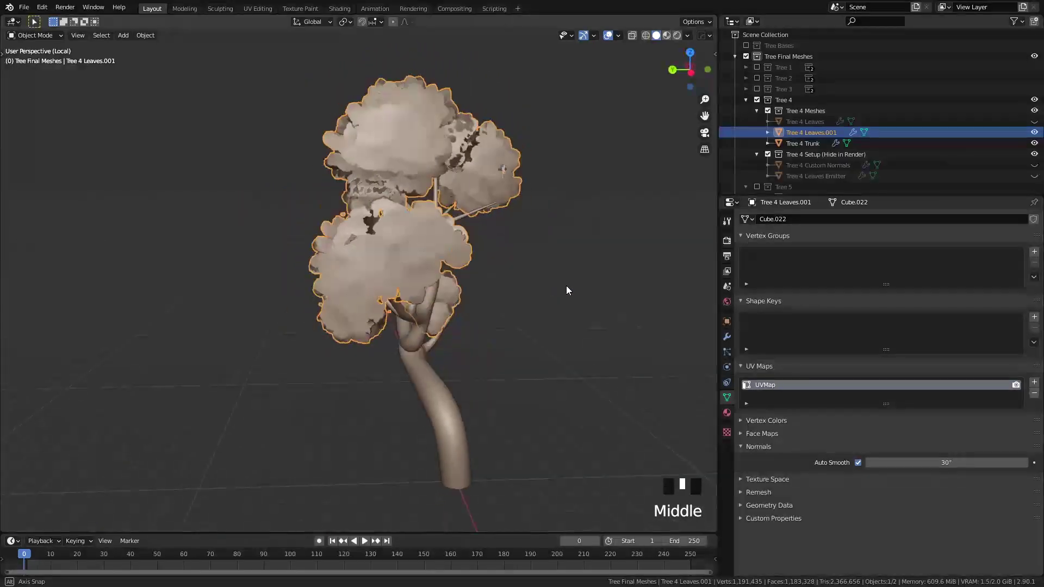
{"action": "scroll", "coordinate": [475, 285], "scroll_direction": "down", "scroll_amount": 2}
Mark the reshaded foliage with temporary annotation strokes, maximizing the 3D viewport and erasing the marks
{"action": "left_click_drag", "start_coordinate": [480, 280], "coordinate": [488, 290]}
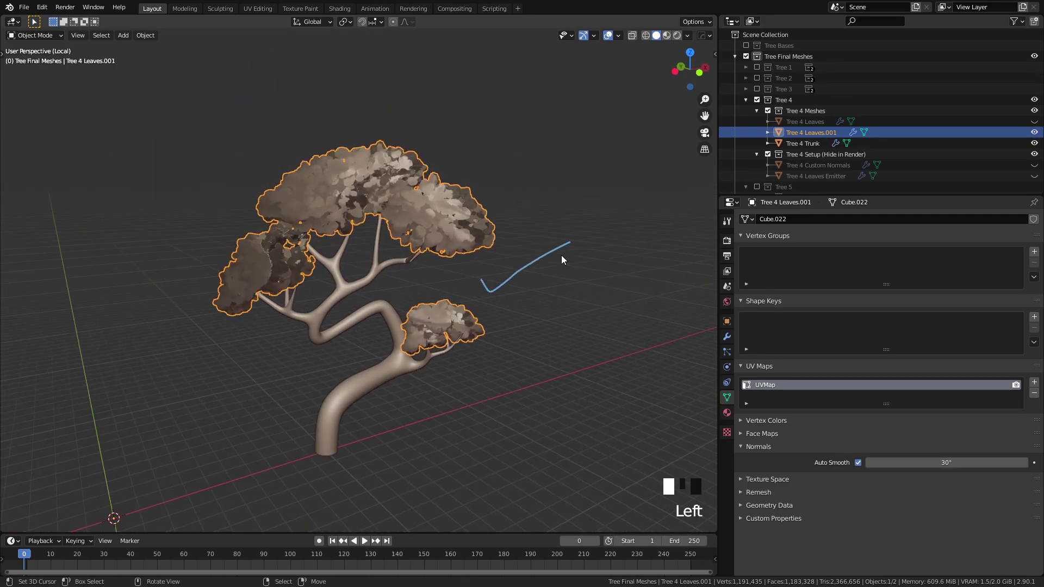
{"action": "right_click_drag", "start_coordinate": [478, 320], "coordinate": [536, 246]}
{"action": "key", "text": "ctrl+space"}
{"action": "left_click_drag", "start_coordinate": [330, 287], "coordinate": [348, 271]}
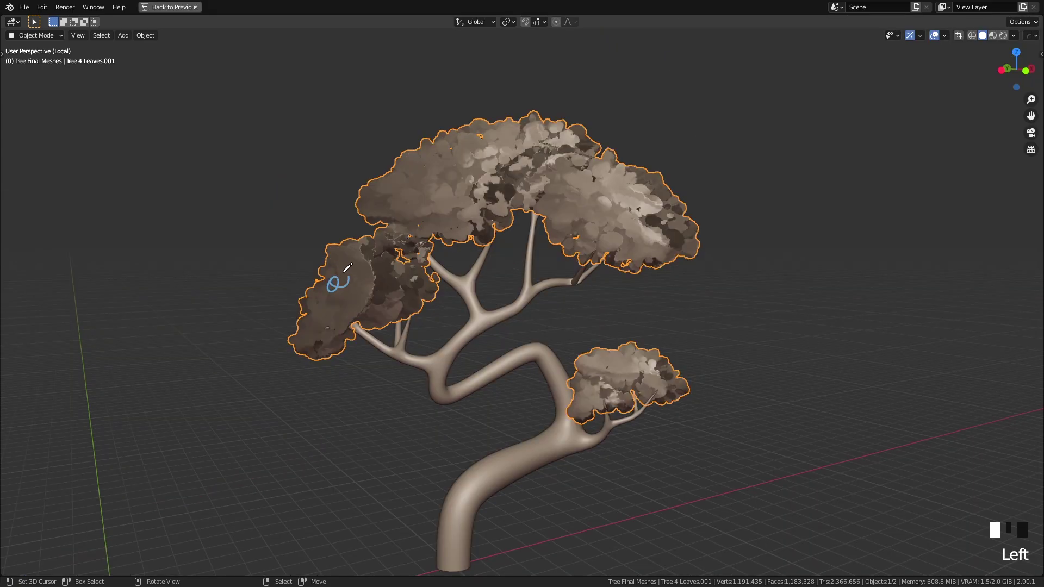
{"action": "right_click_drag", "start_coordinate": [334, 303], "coordinate": [362, 301]}
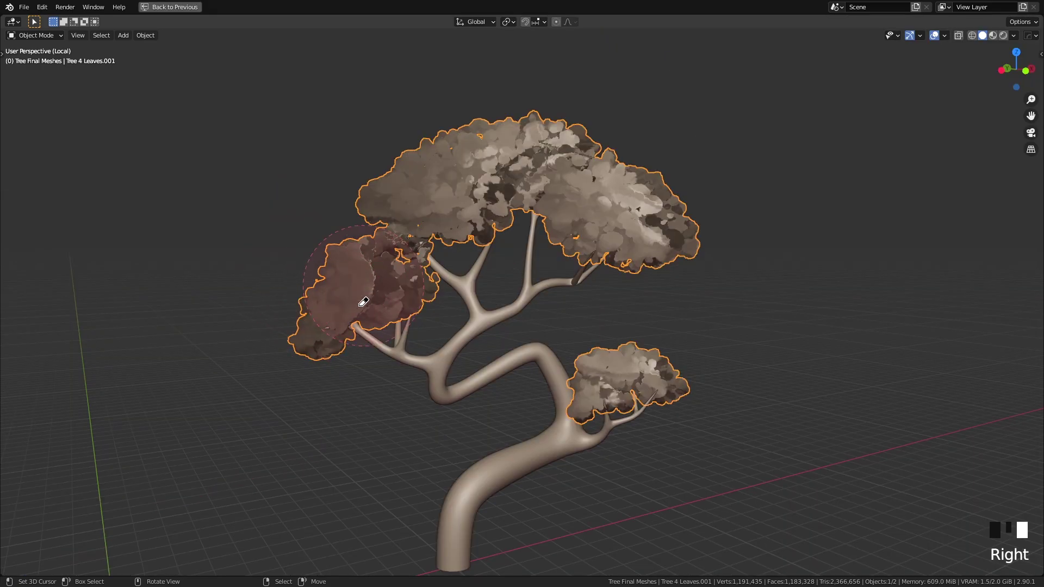
{"action": "left_click_drag", "start_coordinate": [311, 299], "coordinate": [315, 274]}
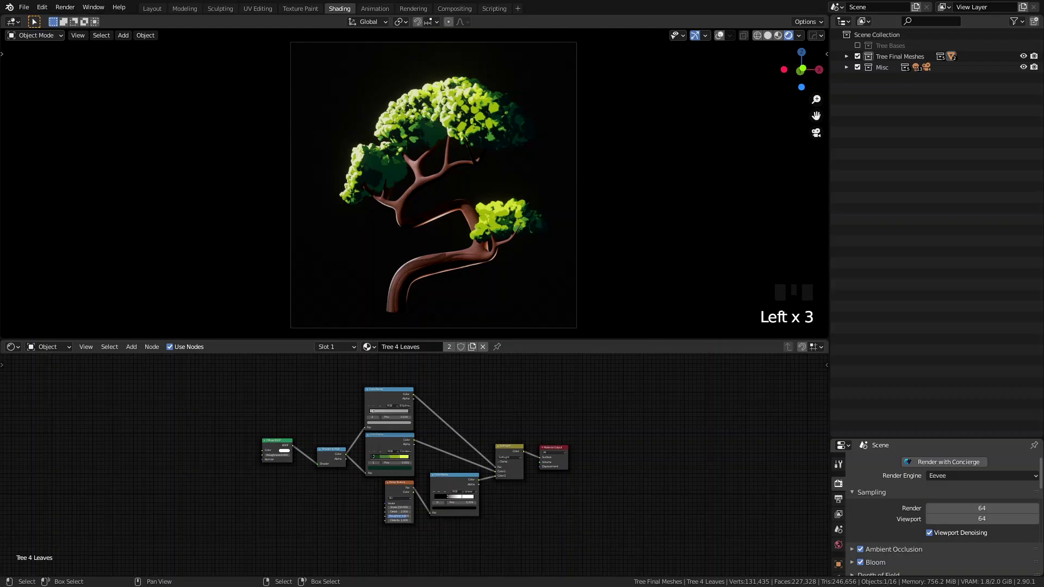
Examine the Diffuse BSDF, Shader to RGB and ColorRamp nodes of the Tree 4 Leaves material with viewport overlays hidden
{"action": "middle_click_drag", "start_coordinate": [511, 439], "coordinate": [605, 434]}
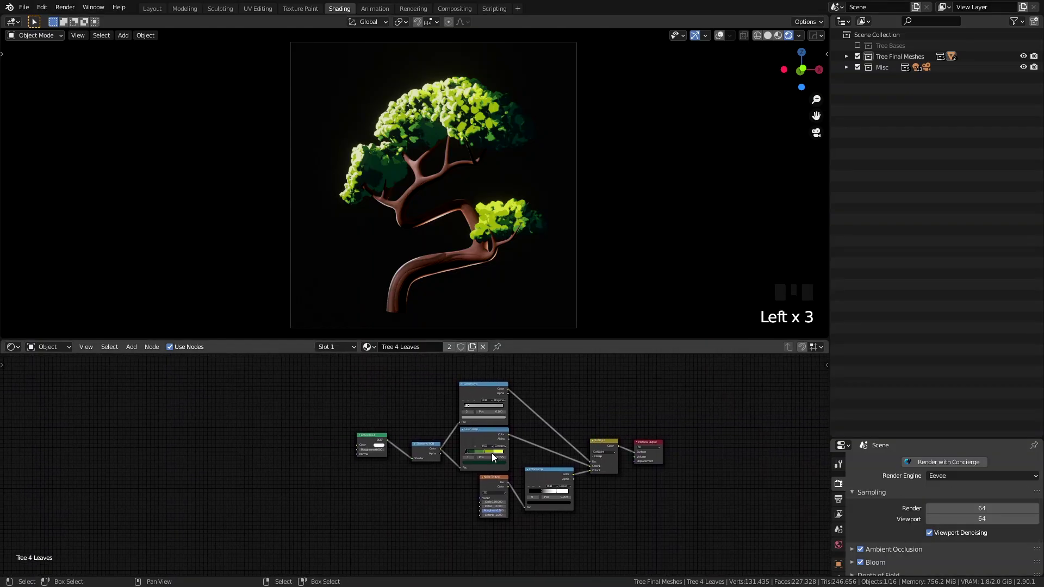
{"action": "scroll", "coordinate": [446, 449], "scroll_direction": "up", "scroll_amount": 6}
{"action": "scroll", "coordinate": [412, 433], "scroll_direction": "up", "scroll_amount": 3}
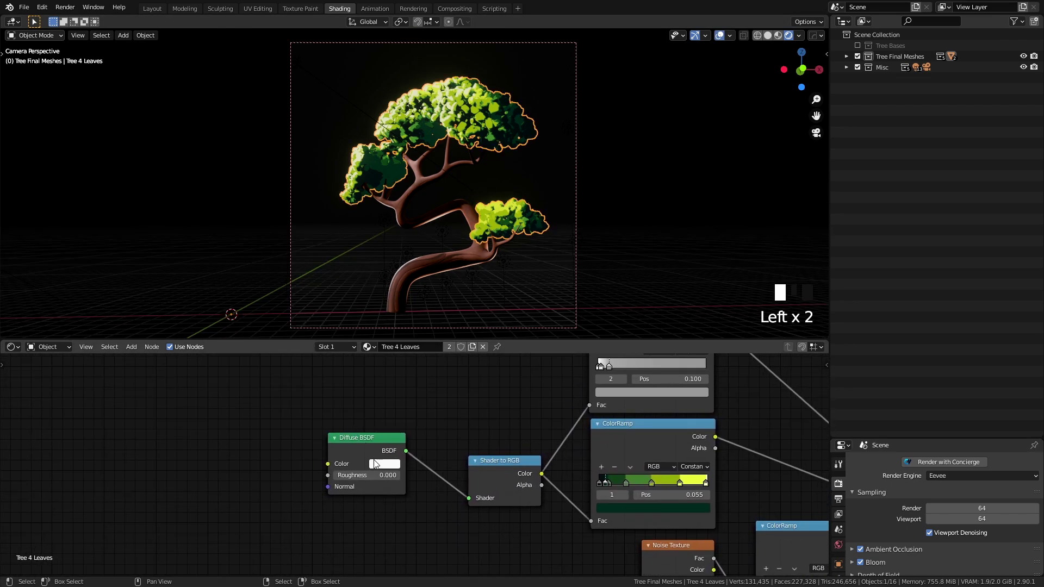
{"action": "left_click", "coordinate": [719, 35]}
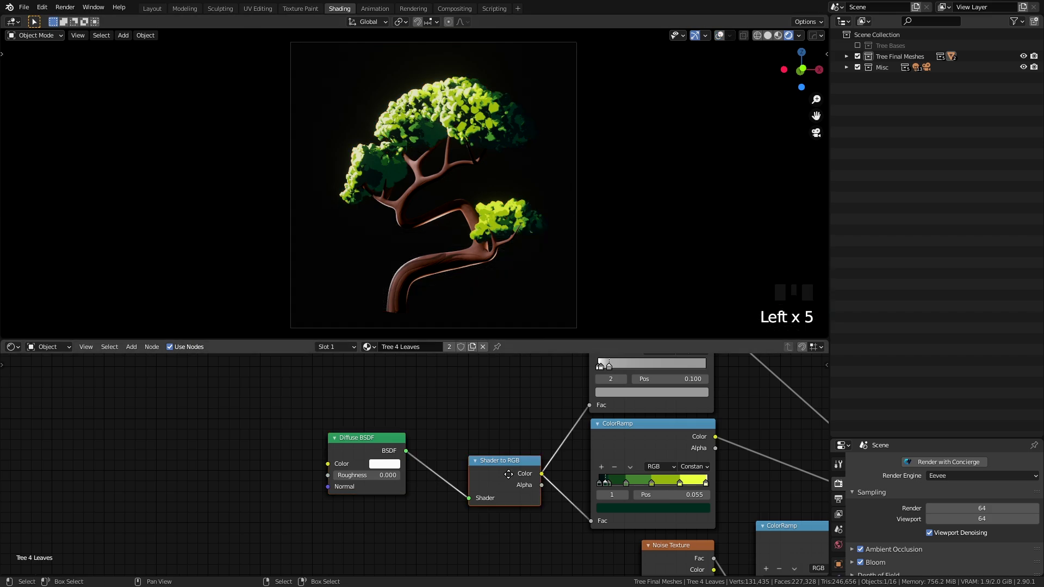
Move the Shader to RGB node slightly closer to the Diffuse BSDF node in the leaves material
{"action": "middle_click_drag", "start_coordinate": [504, 470], "coordinate": [434, 444]}
{"action": "left_click_drag", "start_coordinate": [438, 443], "coordinate": [426, 430]}
{"action": "left_click", "coordinate": [477, 409]}
{"action": "middle_click_drag", "start_coordinate": [450, 431], "coordinate": [422, 447]}
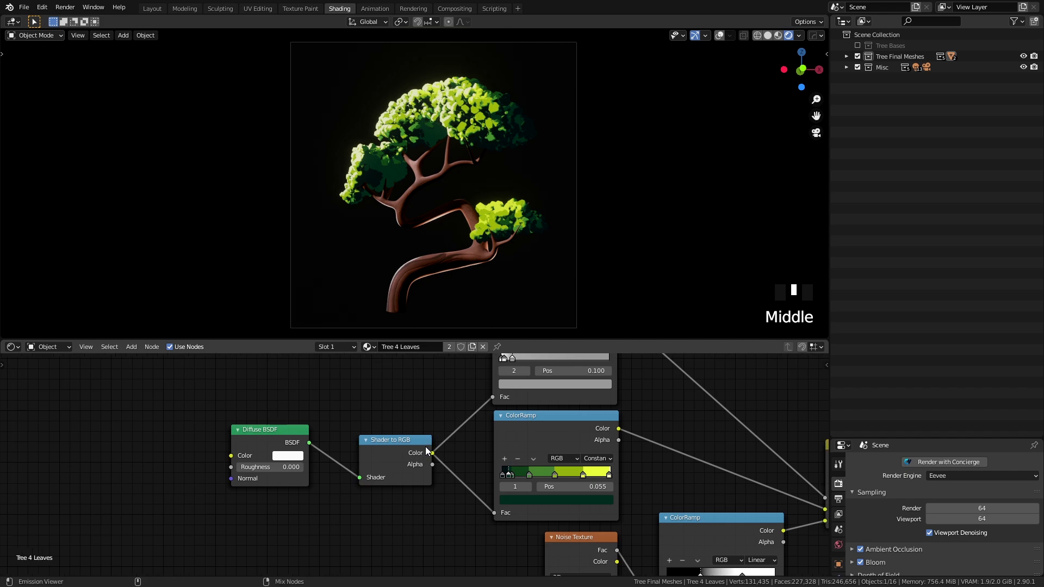
Preview the leaves' Shader to RGB output under a rotated Sun light and adjust the olive-green stop of the leaf ColorRamp
{"action": "left_click", "coordinate": [425, 452], "text": "ctrl+shift"}
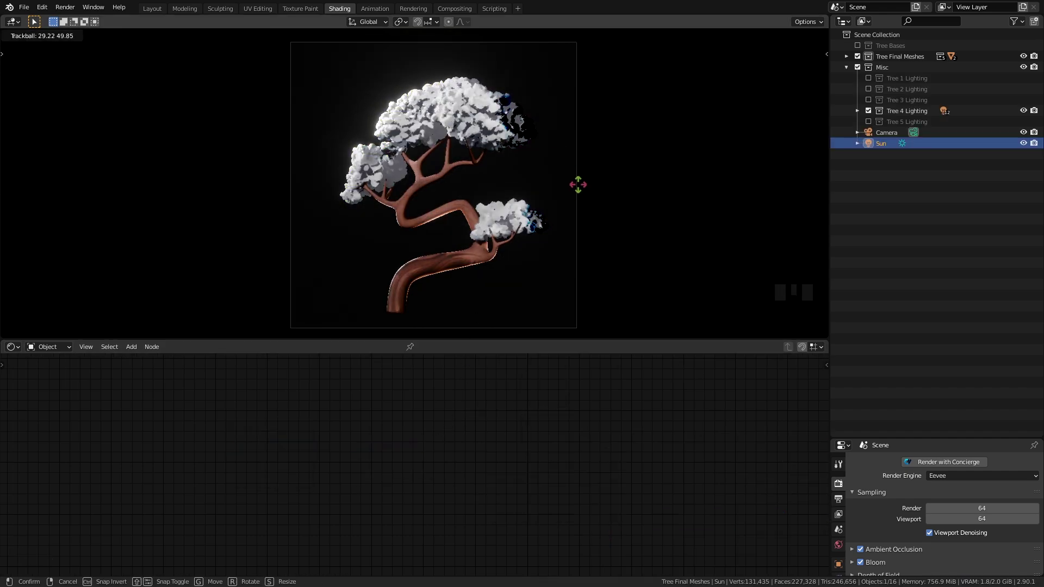
{"action": "left_click", "coordinate": [470, 116]}
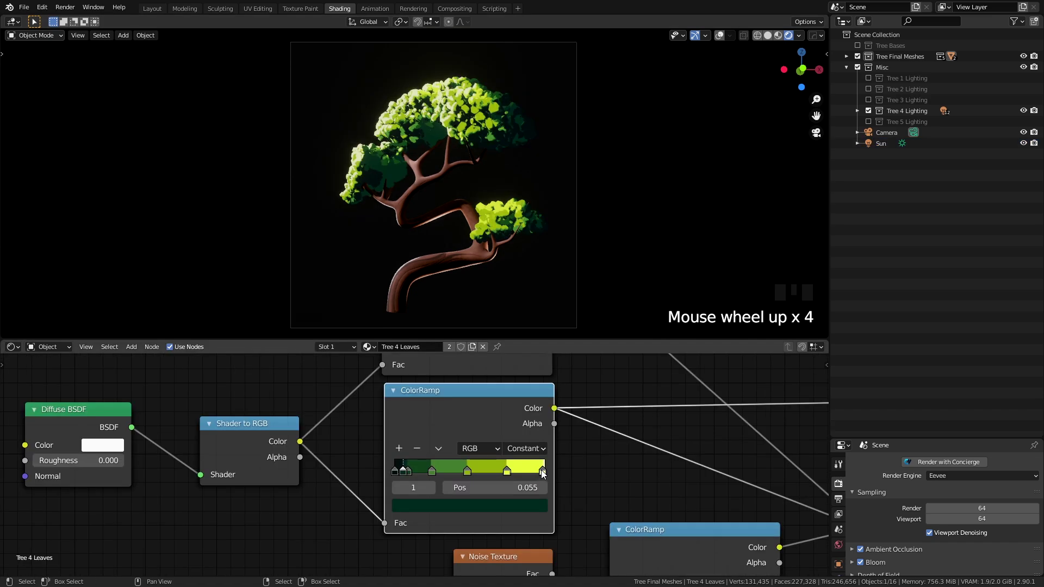
{"action": "left_click", "coordinate": [540, 470]}
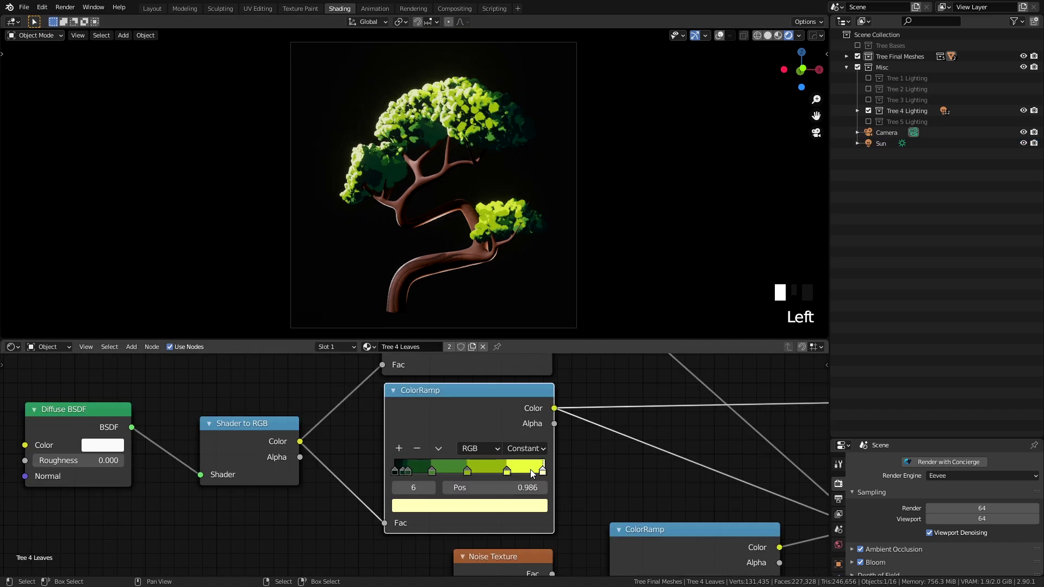
{"action": "left_click_drag", "start_coordinate": [467, 471], "coordinate": [493, 471]}
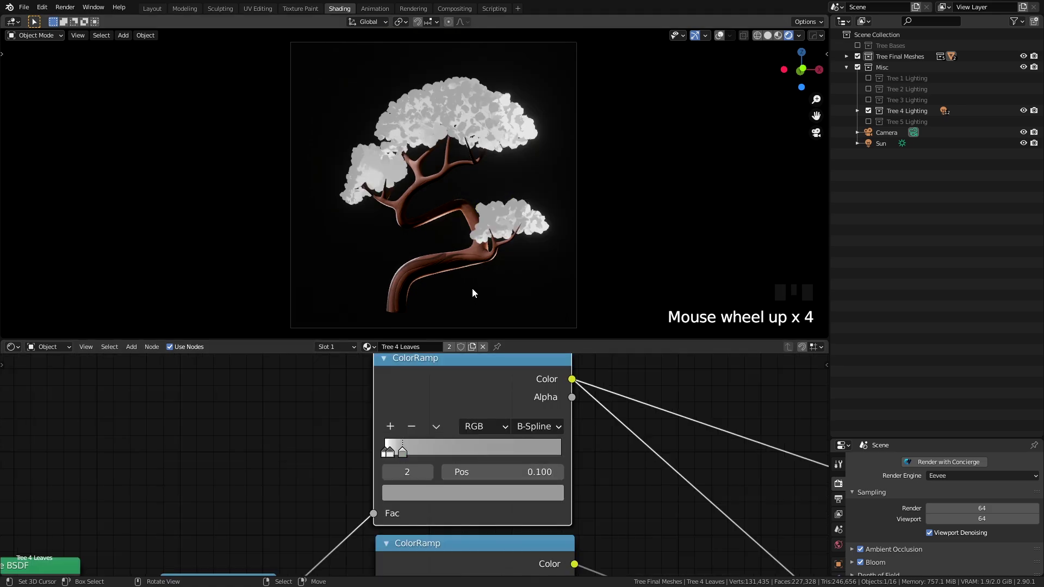
Erase the blue annotation marks around the foliage with viewport overlays shown, and hide the overlays again
{"action": "scroll", "coordinate": [472, 288], "scroll_direction": "down", "scroll_amount": 1}
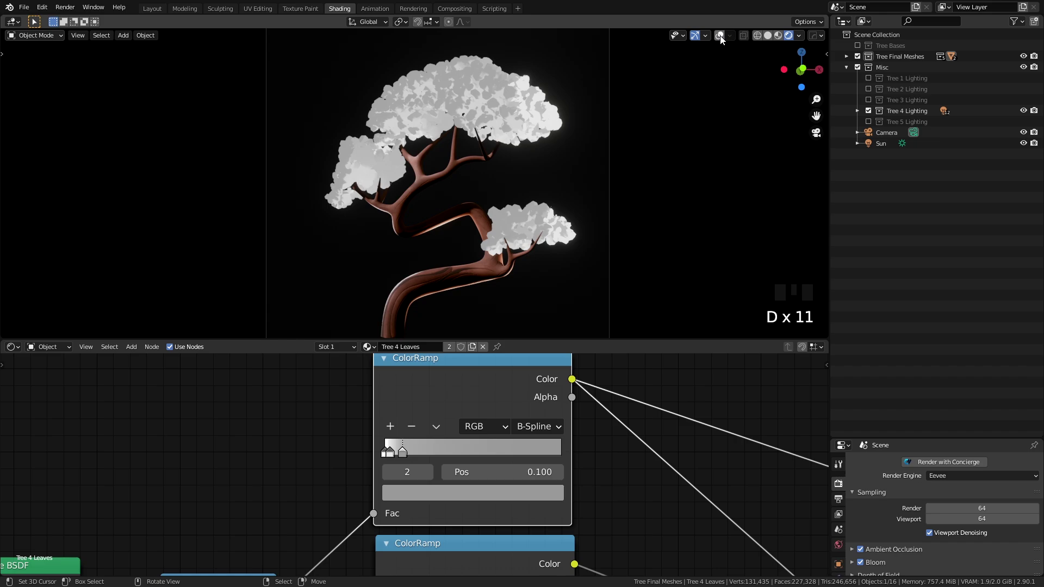
{"action": "left_click", "coordinate": [719, 36]}
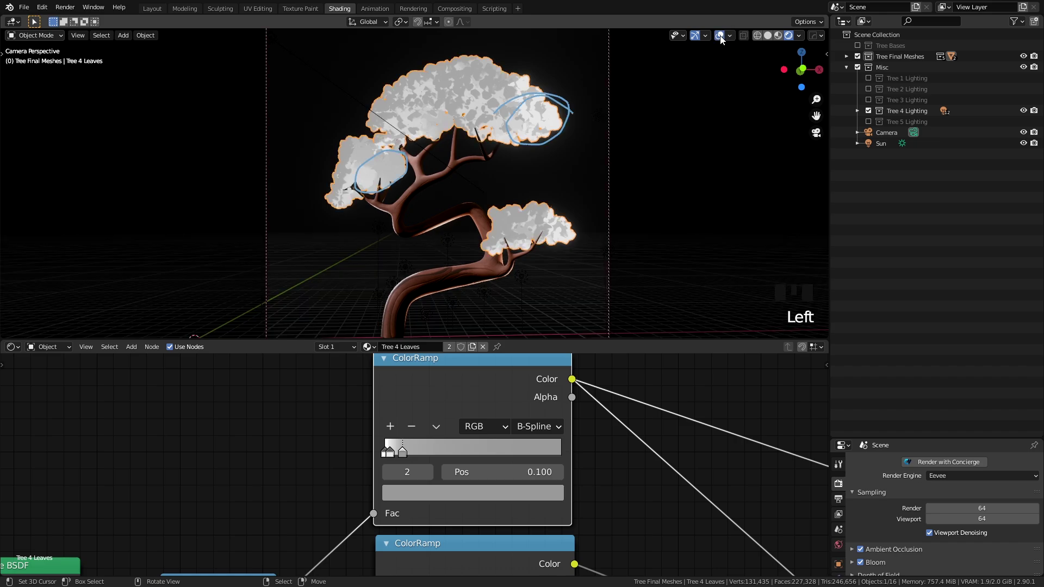
{"action": "mouse_move", "coordinate": [565, 116]}
{"action": "right_mouse_down"}
{"action": "mouse_move", "coordinate": [320, 174]}
{"action": "mouse_move", "coordinate": [391, 239]}
{"action": "right_mouse_up"}
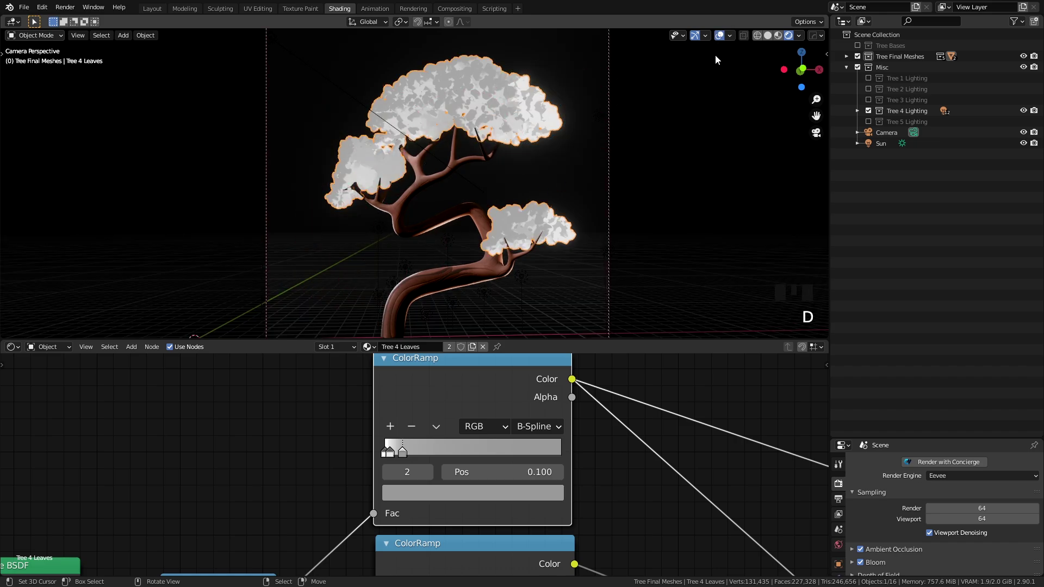
{"action": "left_click", "coordinate": [719, 36]}
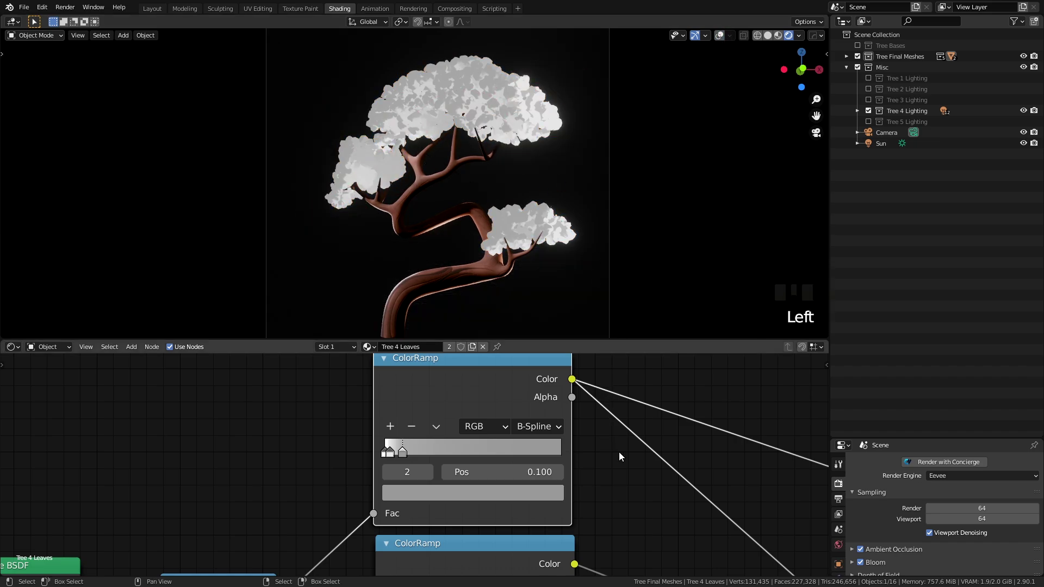
Examine close up how the Noise Texture's ColorRamp output looks on the Tree 4 leaves
{"action": "scroll", "coordinate": [618, 452], "scroll_direction": "down", "scroll_amount": 3}
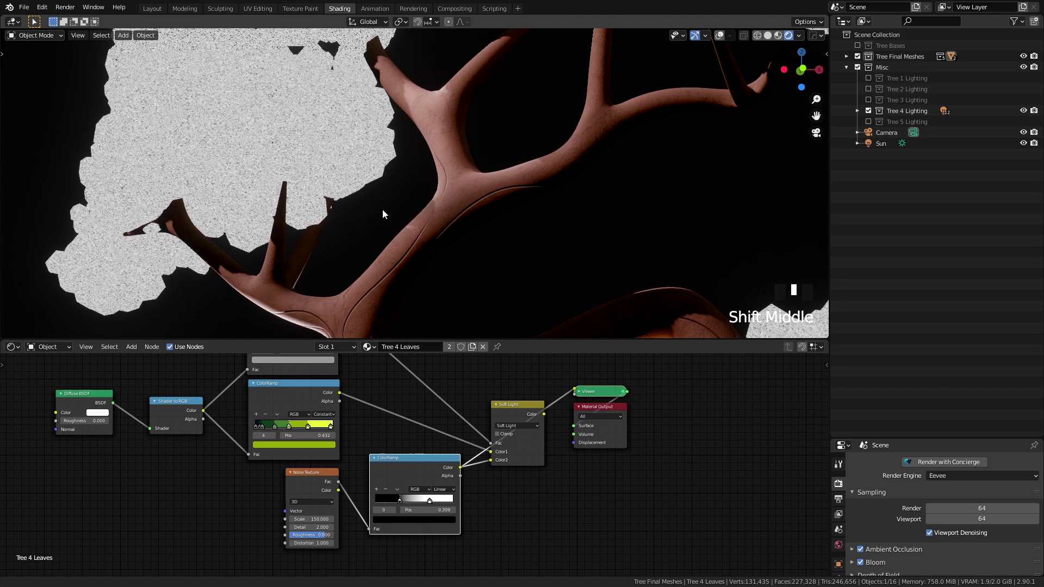
{"action": "middle_click_drag", "start_coordinate": [383, 209], "coordinate": [443, 254], "text": "shift"}
{"action": "scroll", "coordinate": [442, 251], "scroll_direction": "up", "scroll_amount": 4}
{"action": "middle_click_drag", "start_coordinate": [461, 211], "coordinate": [513, 185], "text": "shift"}
{"action": "scroll", "coordinate": [479, 227], "scroll_direction": "down", "scroll_amount": 2}
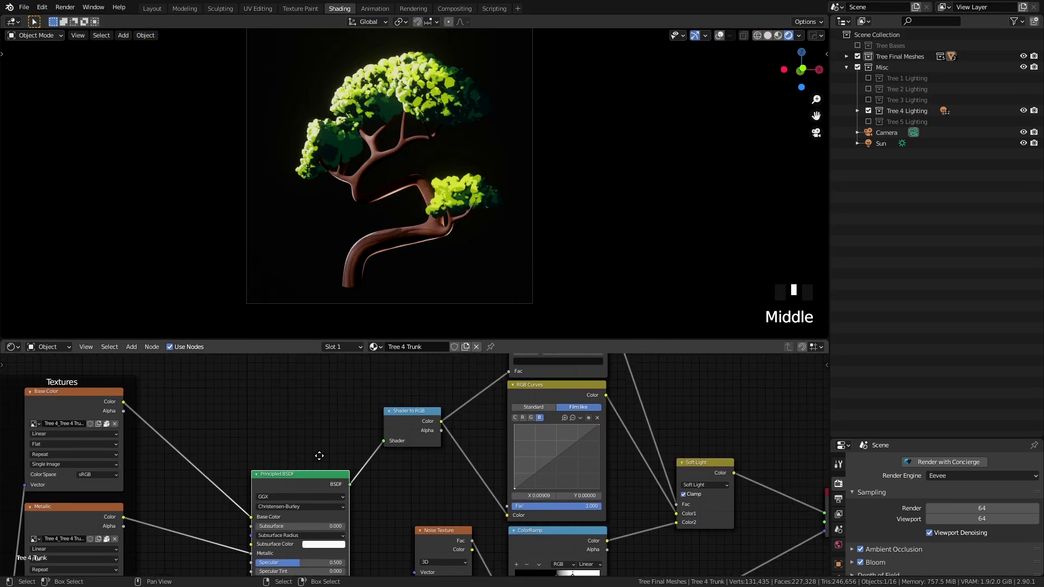
Examine the Tree 4 Trunk material on the bark by previewing its Shader to RGB, RGB Curves and Soft Light nodes
{"action": "middle_click_drag", "start_coordinate": [364, 397], "coordinate": [350, 410]}
{"action": "left_click_drag", "start_coordinate": [350, 410], "coordinate": [414, 466]}
{"action": "left_click", "coordinate": [416, 433], "text": "ctrl+shift"}
{"action": "left_click", "coordinate": [516, 419], "text": "ctrl+shift"}
{"action": "scroll", "coordinate": [448, 268], "scroll_direction": "up", "scroll_amount": 3}
{"action": "middle_click_drag", "start_coordinate": [447, 268], "coordinate": [561, 175], "text": "shift"}
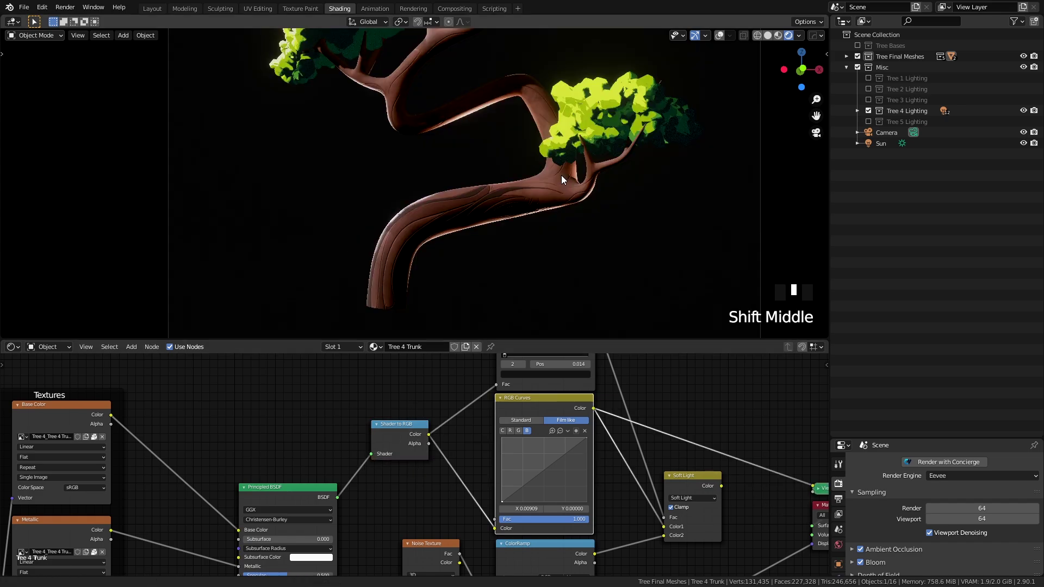
{"action": "middle_click_drag", "start_coordinate": [589, 112], "coordinate": [619, 77], "text": "shift"}
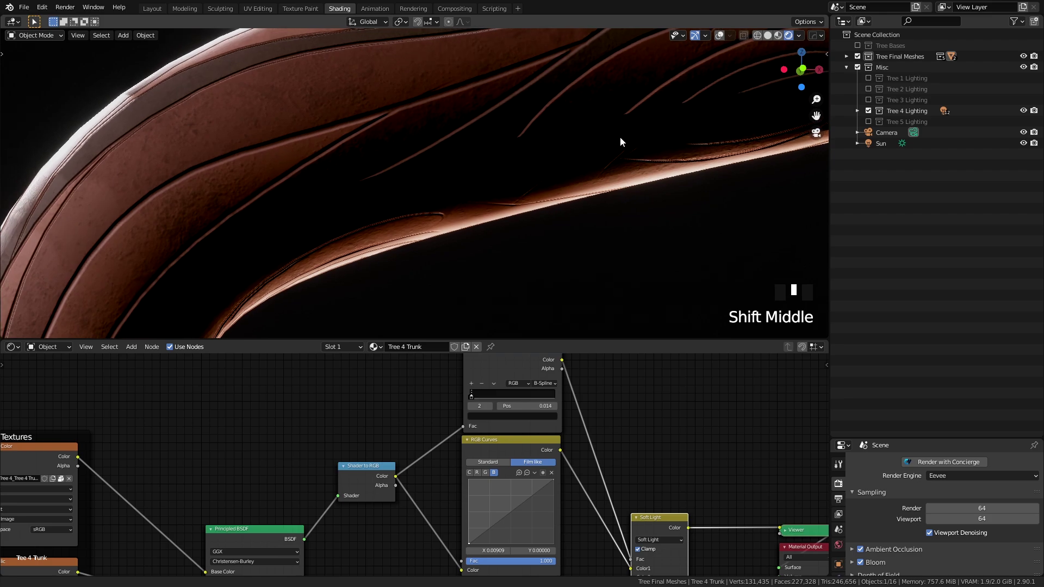
{"action": "middle_click_drag", "start_coordinate": [554, 184], "coordinate": [541, 197], "text": "shift"}
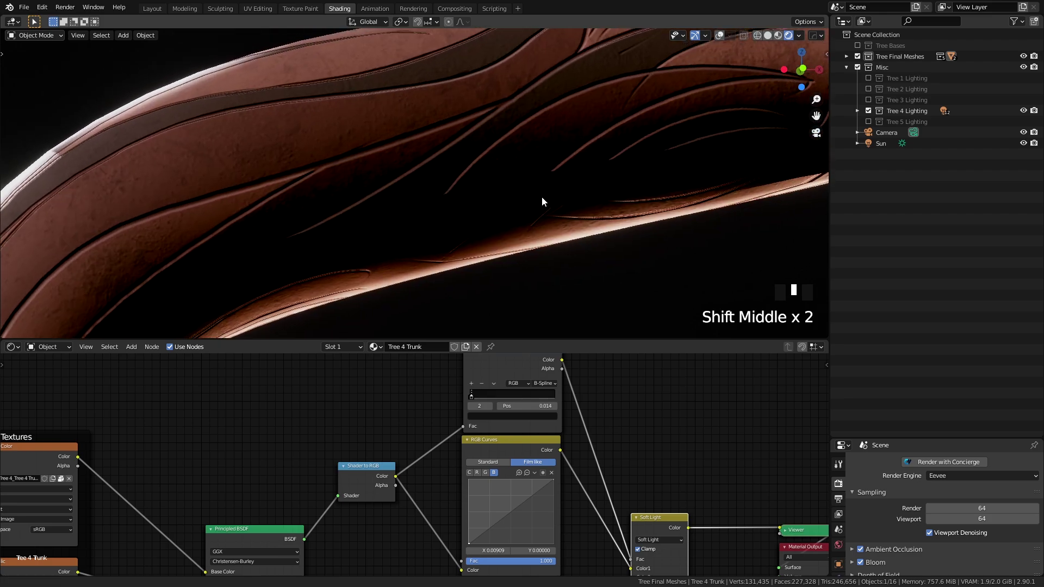
{"action": "scroll", "coordinate": [826, 206], "scroll_direction": "down", "scroll_amount": 2}
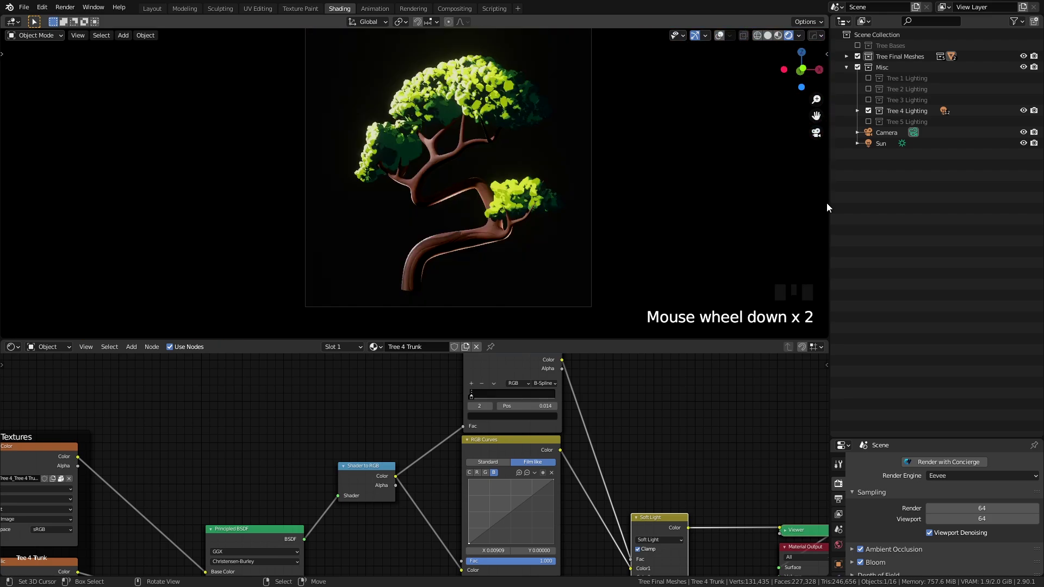
Compare the tree with the Tree 4 Lighting collection off and on, and view it from around with overlays shown
{"action": "left_click", "coordinate": [869, 111]}
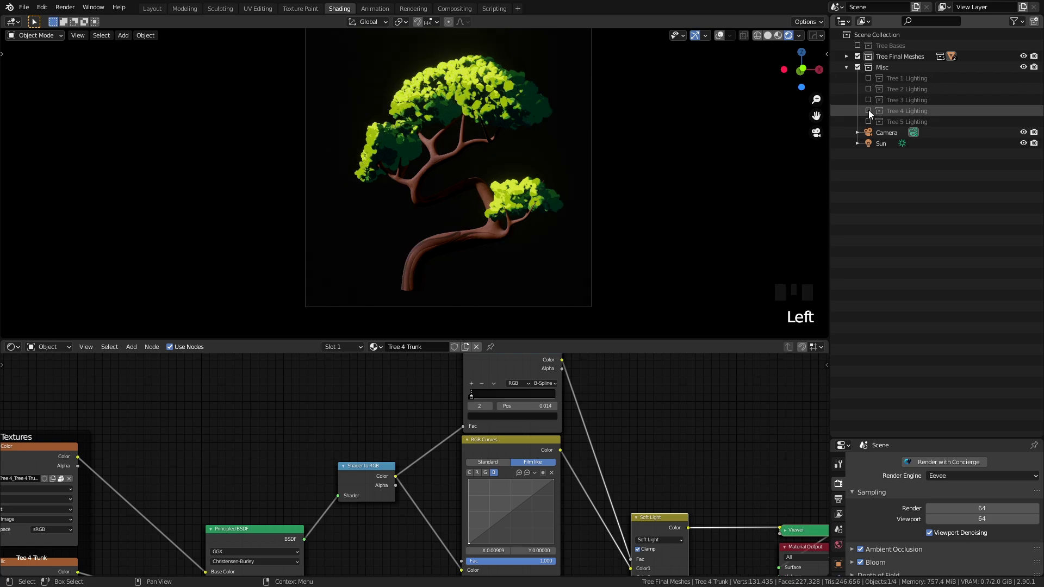
{"action": "left_click", "coordinate": [868, 110]}
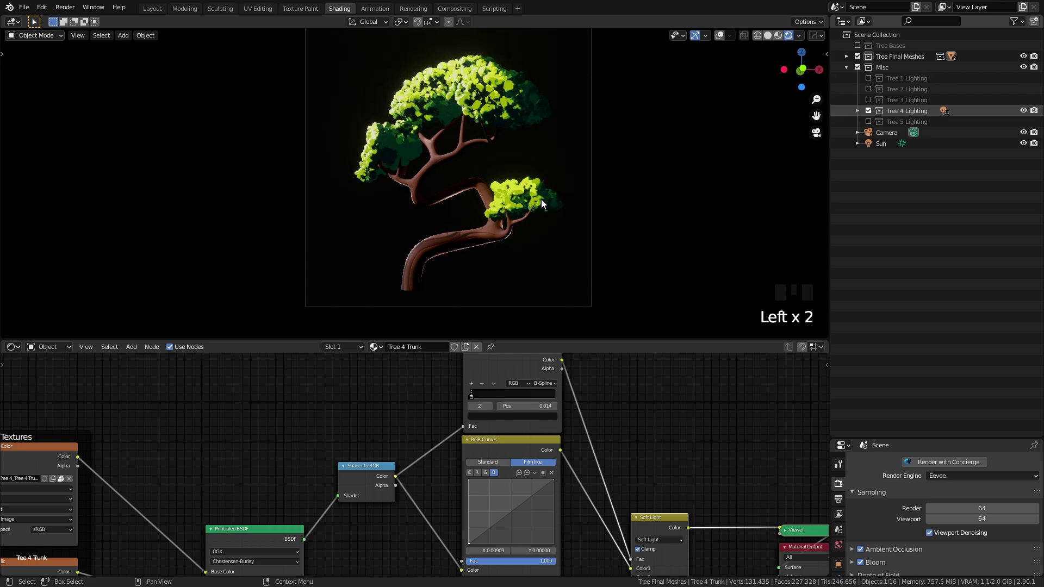
{"action": "middle_click_drag", "start_coordinate": [557, 219], "coordinate": [554, 225]}
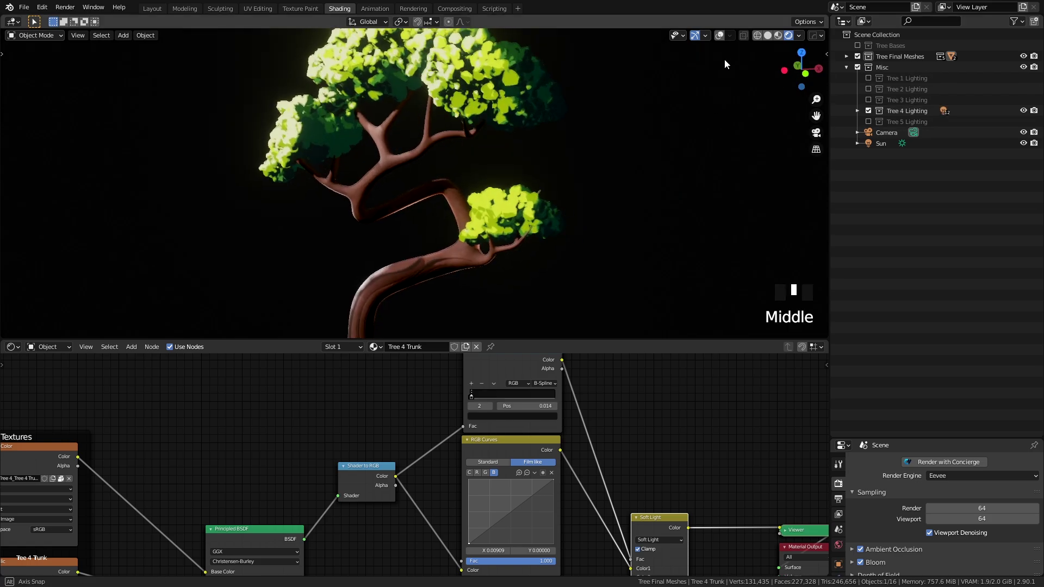
{"action": "left_click", "coordinate": [719, 35]}
{"action": "scroll", "coordinate": [598, 193], "scroll_direction": "down", "scroll_amount": 4}
{"action": "mouse_move", "coordinate": [605, 190]}
{"action": "middle_mouse_down"}
{"action": "mouse_move", "coordinate": [653, 197]}
{"action": "mouse_move", "coordinate": [496, 197]}
{"action": "mouse_move", "coordinate": [602, 199]}
{"action": "middle_mouse_up"}
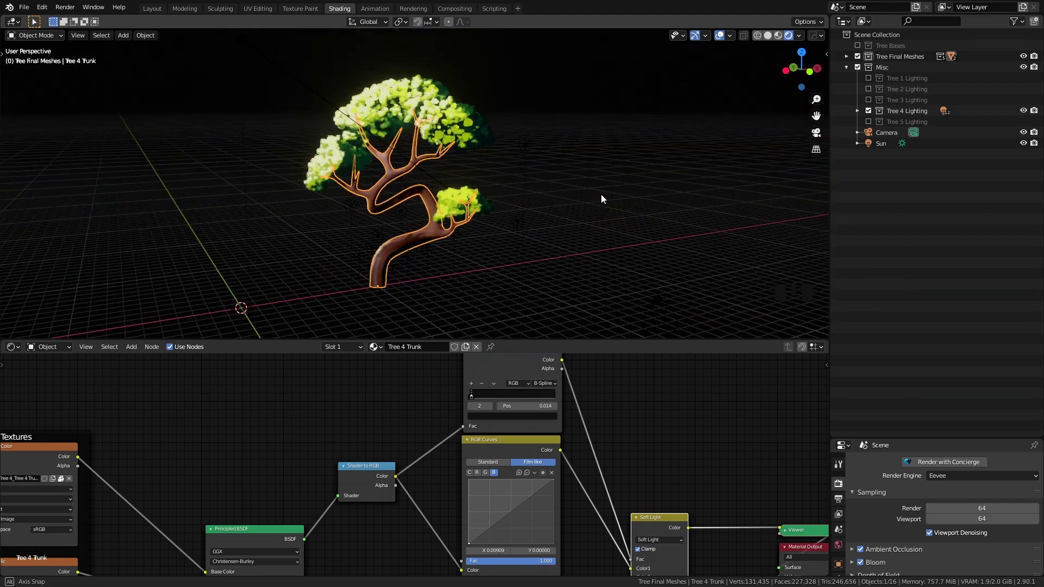
{"action": "key", "text": "KP_0"}
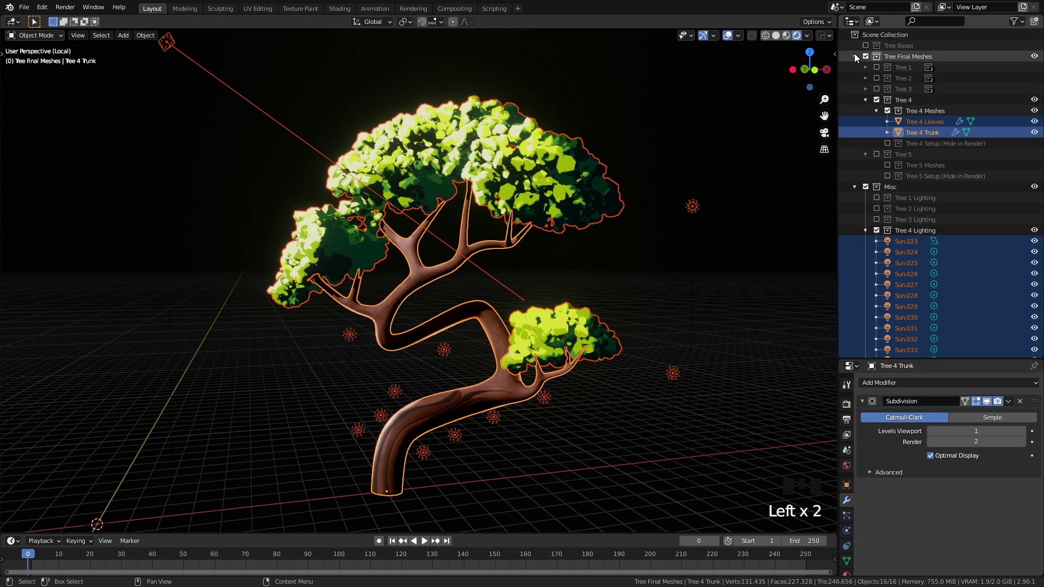
Collapse the Tree Final Meshes collection and try moving the Sun.030 light above the lower trunk
{"action": "left_click", "coordinate": [854, 56]}
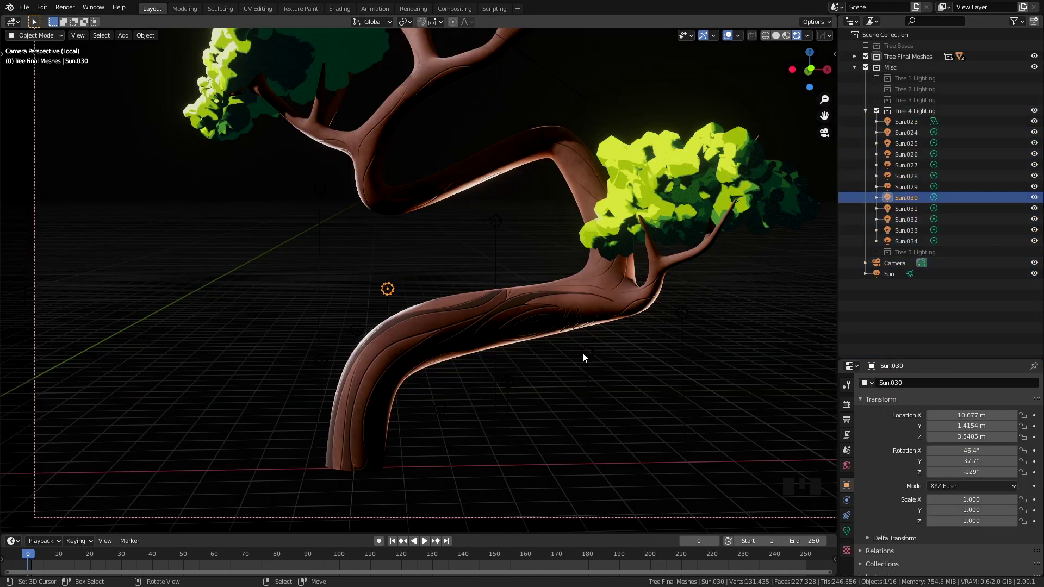
{"action": "right_click", "coordinate": [441, 408]}
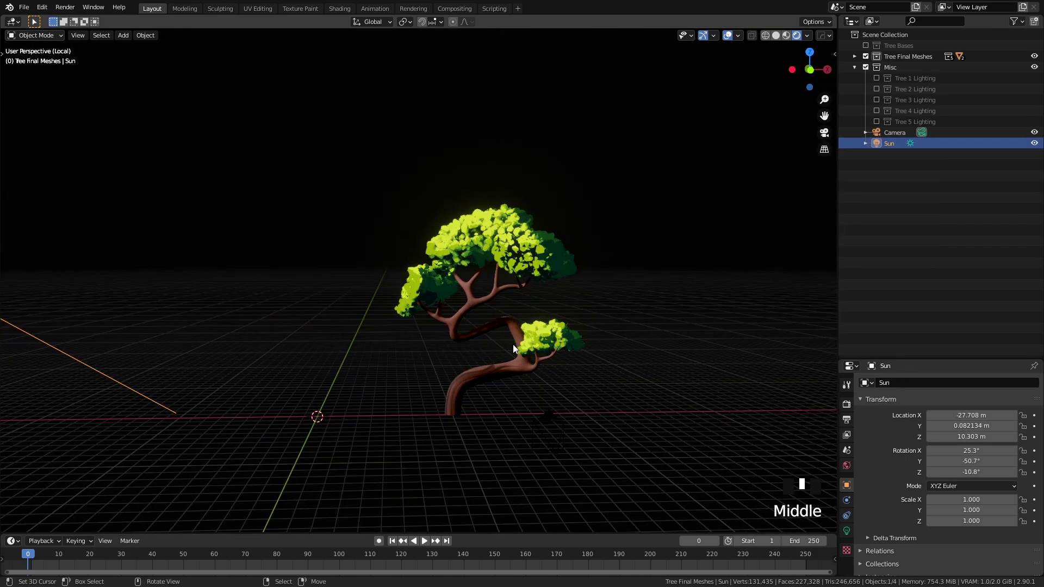
Try rotating the main Sun light with the tree's extra lighting disabled, and return to the camera view
{"action": "key", "text": "r"}
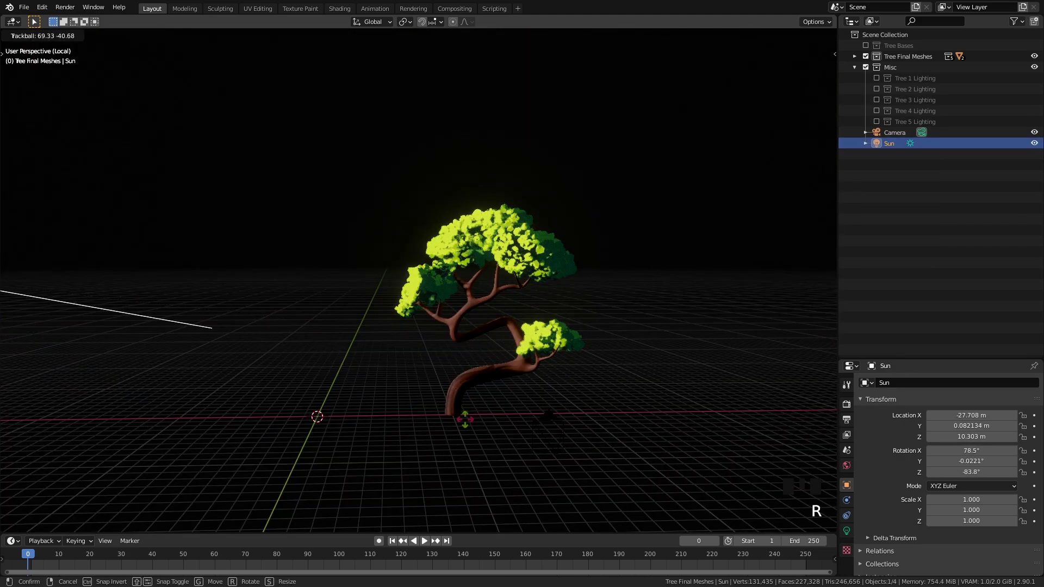
{"action": "left_click", "coordinate": [527, 324]}
{"action": "key", "text": "KP_0"}
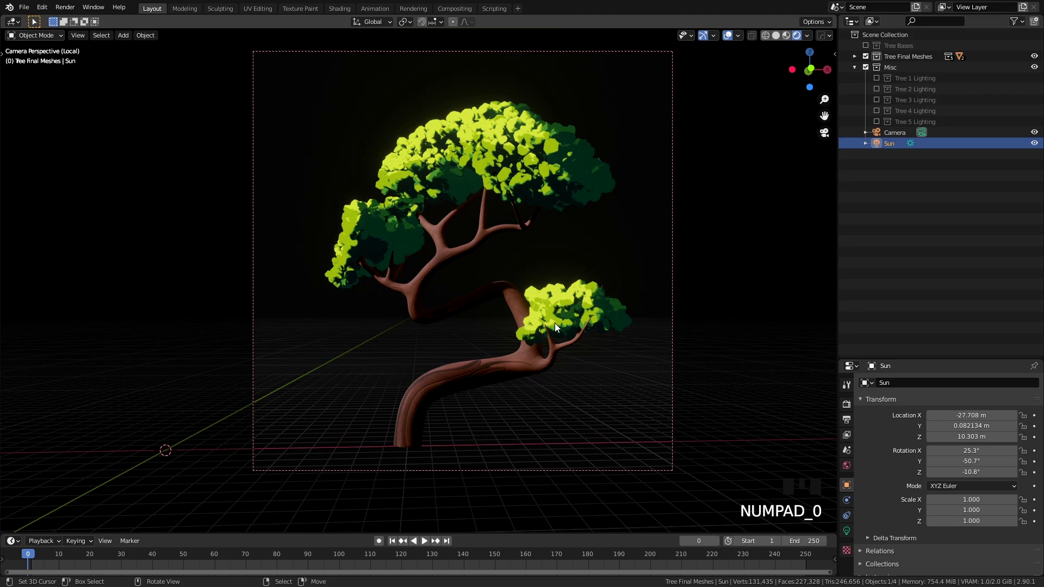
Enable the Tree 4 Lighting collection with only Sun.023 visible, and try moving that area light
{"action": "left_click", "coordinate": [877, 110]}
{"action": "left_click", "coordinate": [1034, 121]}
{"action": "left_click", "coordinate": [892, 122]}
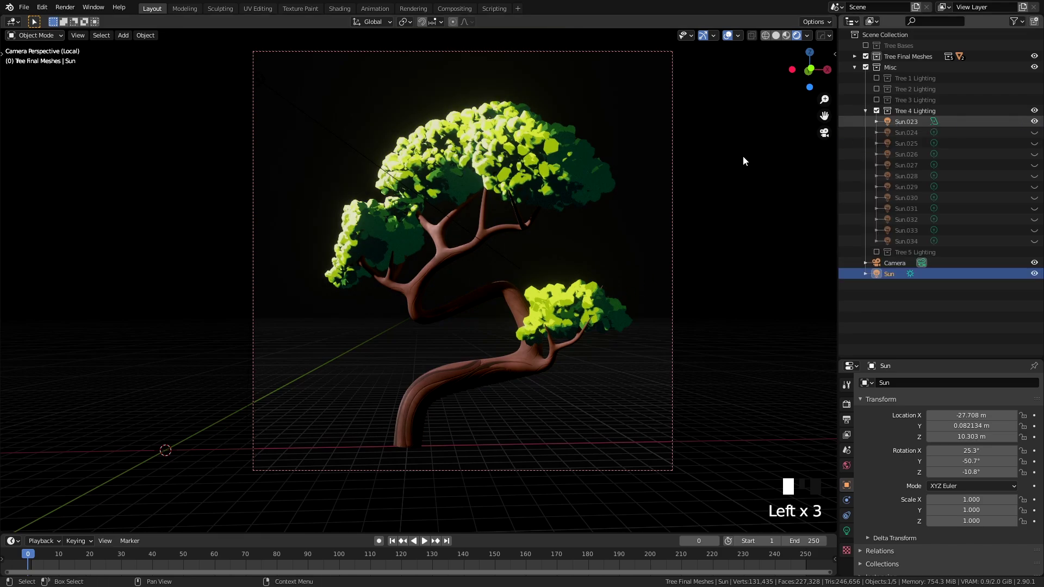
{"action": "key", "text": "g"}
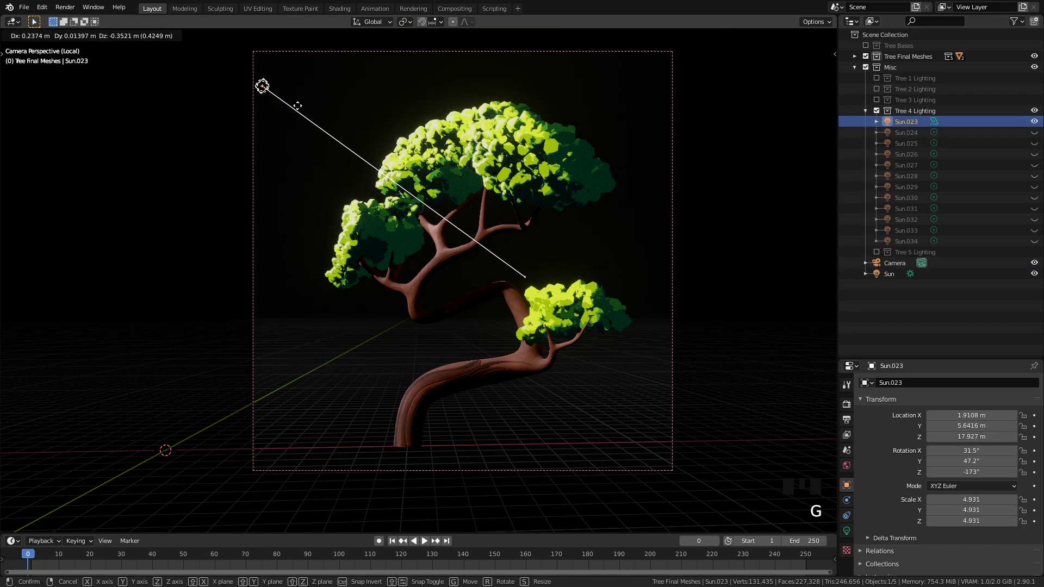
{"action": "right_click", "coordinate": [356, 111]}
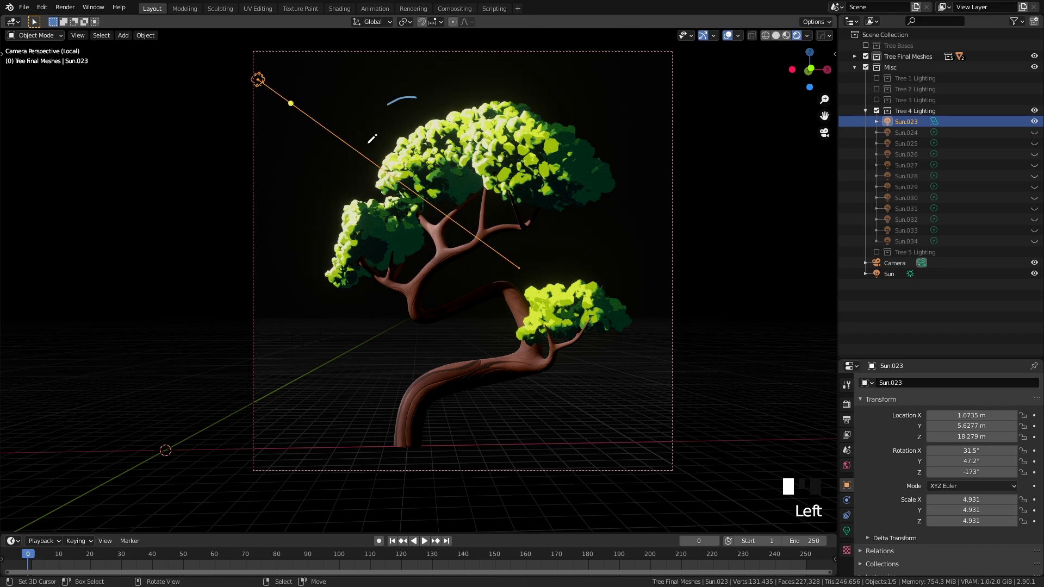
Hide the Sun.023 and main Sun lights and show Sun.024, Sun.025 and Sun.026
{"action": "left_click", "coordinate": [1033, 121]}
{"action": "left_click", "coordinate": [905, 132]}
{"action": "left_click", "coordinate": [1034, 132]}
{"action": "left_click", "coordinate": [1034, 143]}
{"action": "left_click", "coordinate": [1034, 154]}
{"action": "left_click", "coordinate": [1034, 273]}
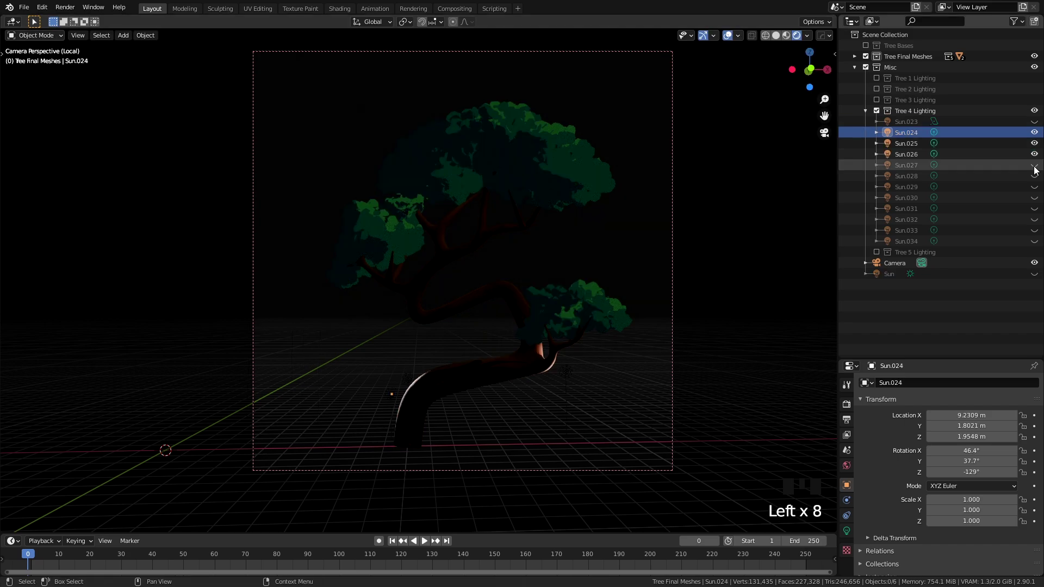
Show the remaining Tree 4 rim lights one by one, starting with Sun.027
{"action": "left_click", "coordinate": [1033, 164]}
{"action": "left_click", "coordinate": [1034, 176]}
{"action": "left_click", "coordinate": [1034, 186]}
{"action": "left_click", "coordinate": [1034, 198]}
{"action": "left_click", "coordinate": [1033, 208]}
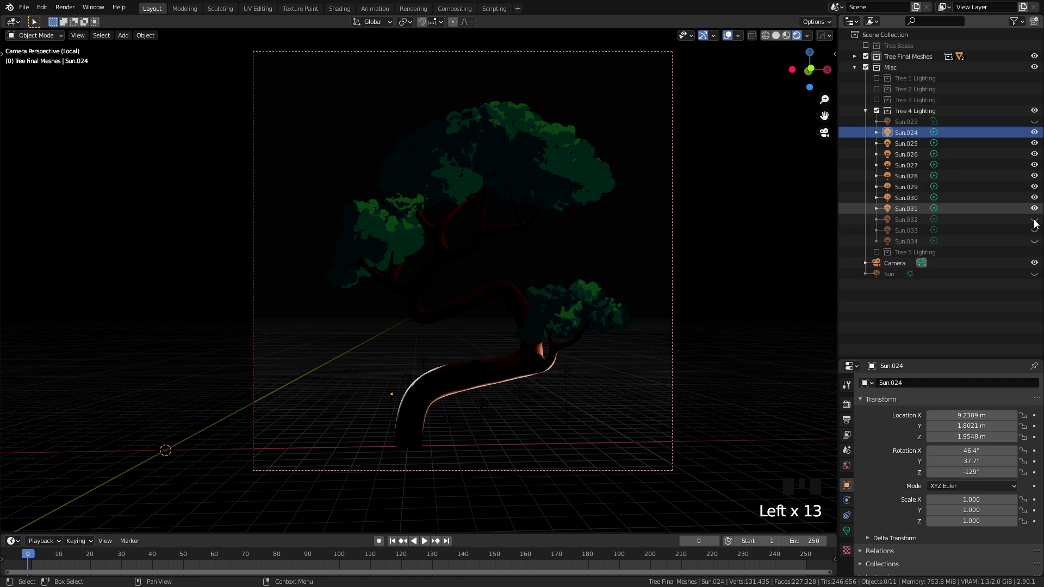
{"action": "left_click", "coordinate": [1034, 208]}
{"action": "left_click", "coordinate": [1034, 230]}
Inspect the Custom Distance setting of the Sun.030 point light and try moving the light near the trunk
{"action": "left_click_drag", "start_coordinate": [413, 288], "coordinate": [419, 296]}
{"action": "left_click_drag", "start_coordinate": [424, 348], "coordinate": [429, 353]}
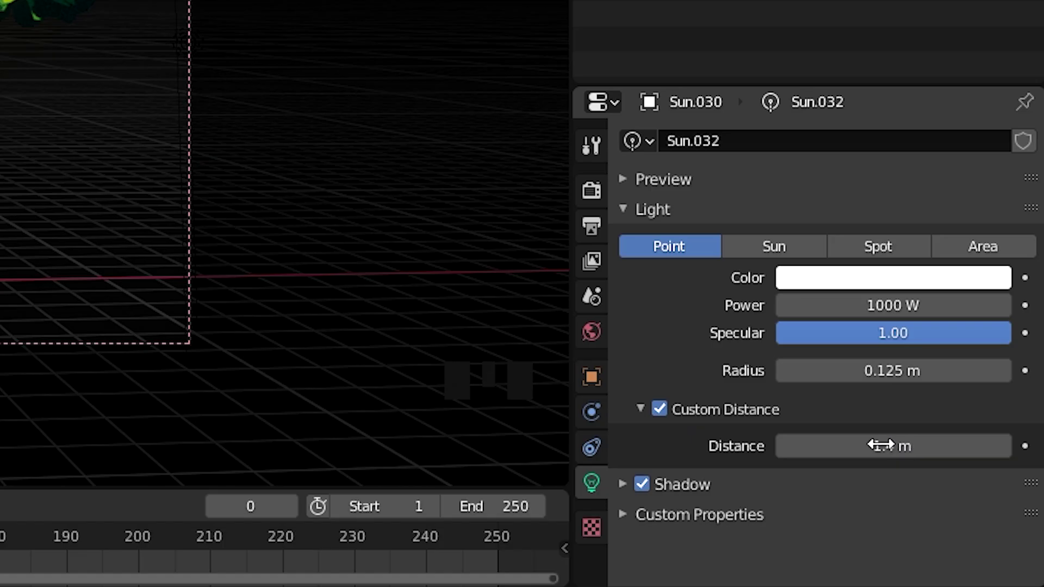
{"action": "left_click_drag", "start_coordinate": [948, 516], "coordinate": [948, 515]}
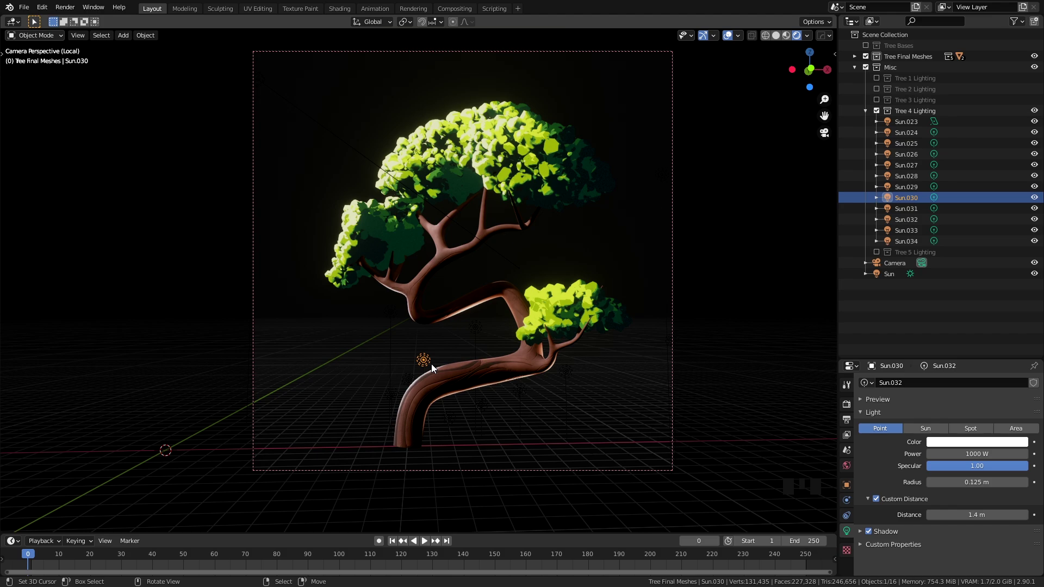
{"action": "key", "text": "g"}
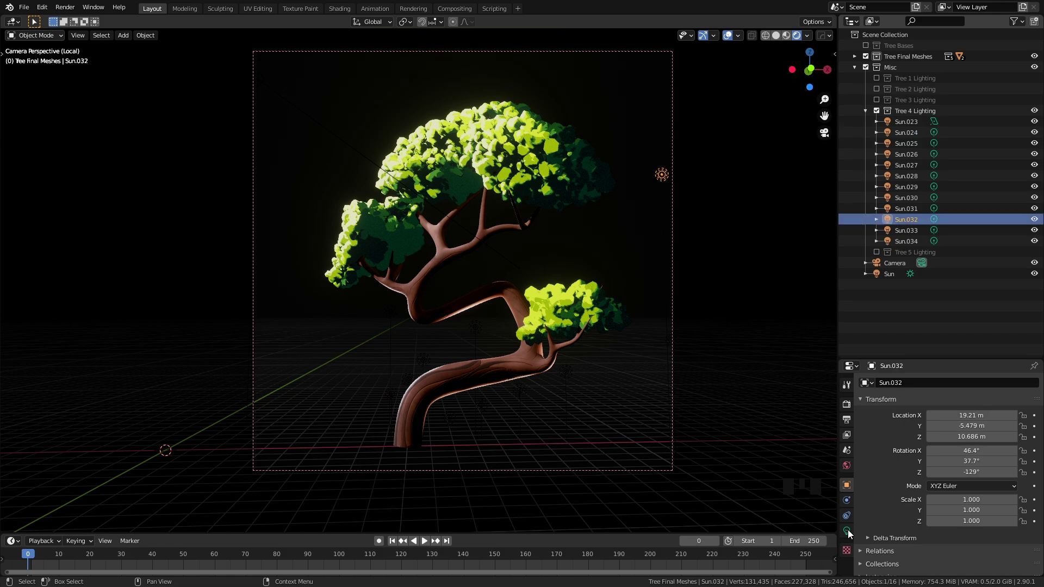
Inspect the light settings of Sun.032, including its negative power, and try moving the light beside the crown
{"action": "left_click", "coordinate": [846, 531]}
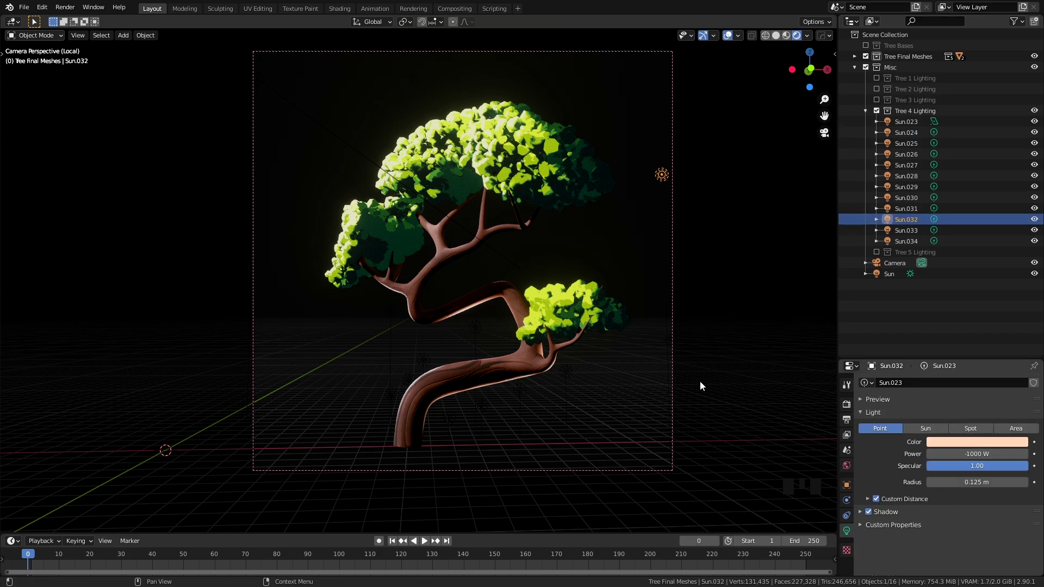
{"action": "key", "text": "g"}
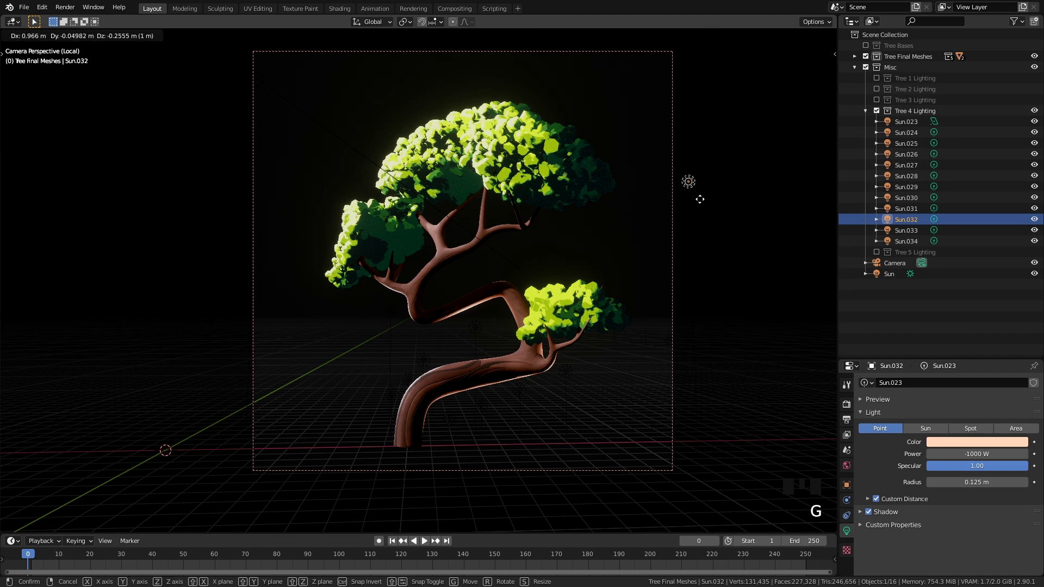
{"action": "left_click", "coordinate": [664, 194]}
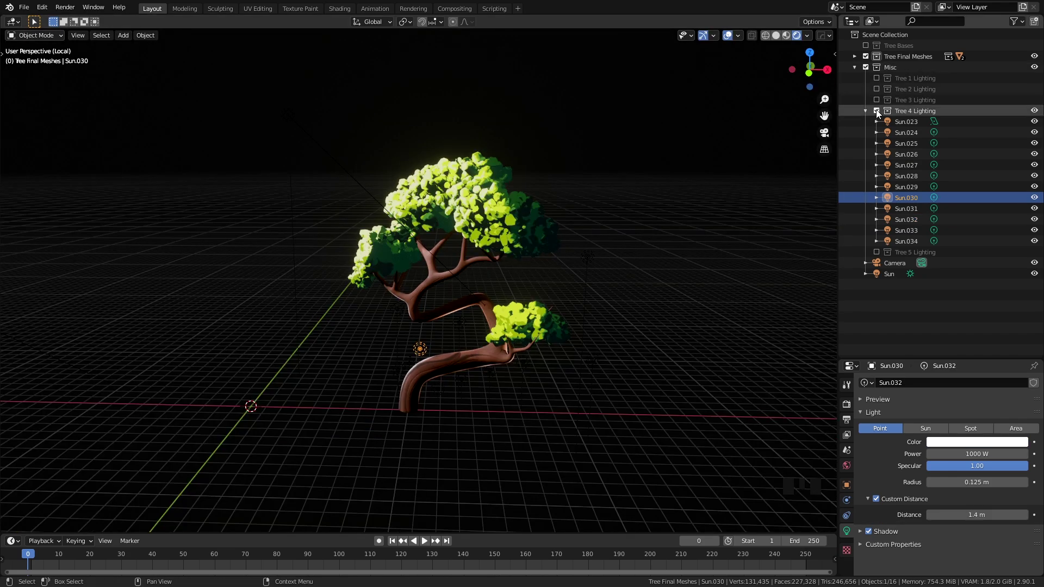
Replace the displayed Tree 4 and its lighting with Tree 1 and the Tree 1 Lighting collection
{"action": "left_click", "coordinate": [866, 65]}
{"action": "left_click", "coordinate": [854, 56]}
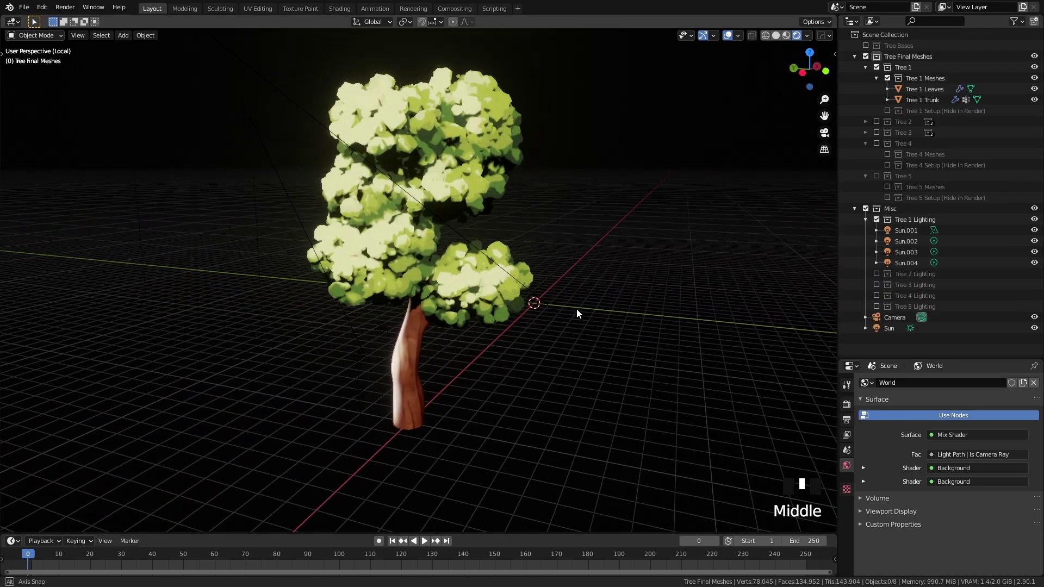
Examine Tree 1, Tree 2 and Tree 3 in turn, each shown with its own lighting collection
{"action": "middle_click_drag", "start_coordinate": [576, 309], "coordinate": [527, 276]}
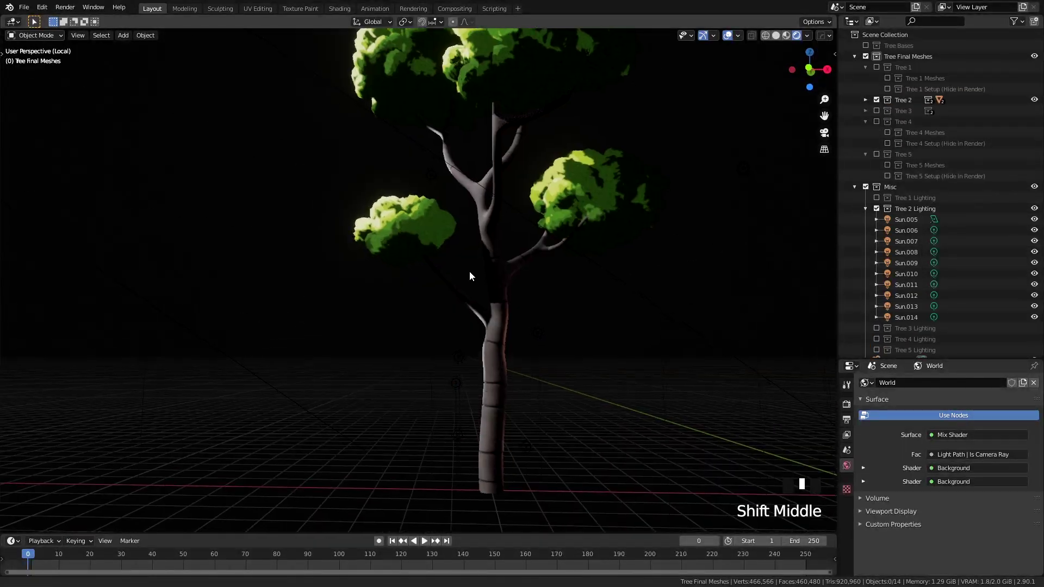
{"action": "middle_click_drag", "start_coordinate": [470, 276], "coordinate": [455, 331], "text": "shift"}
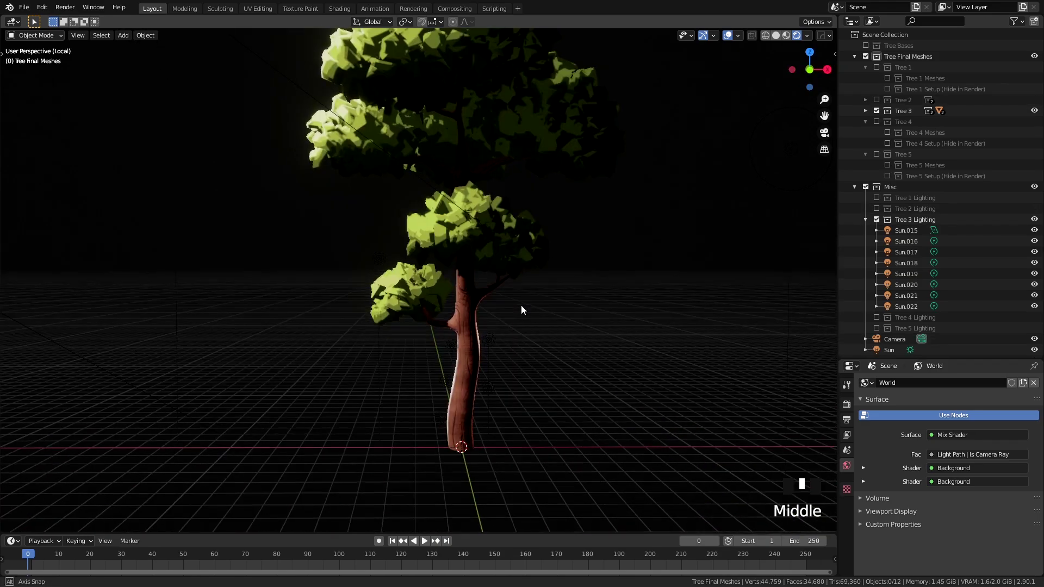
{"action": "middle_click_drag", "start_coordinate": [520, 305], "coordinate": [519, 329]}
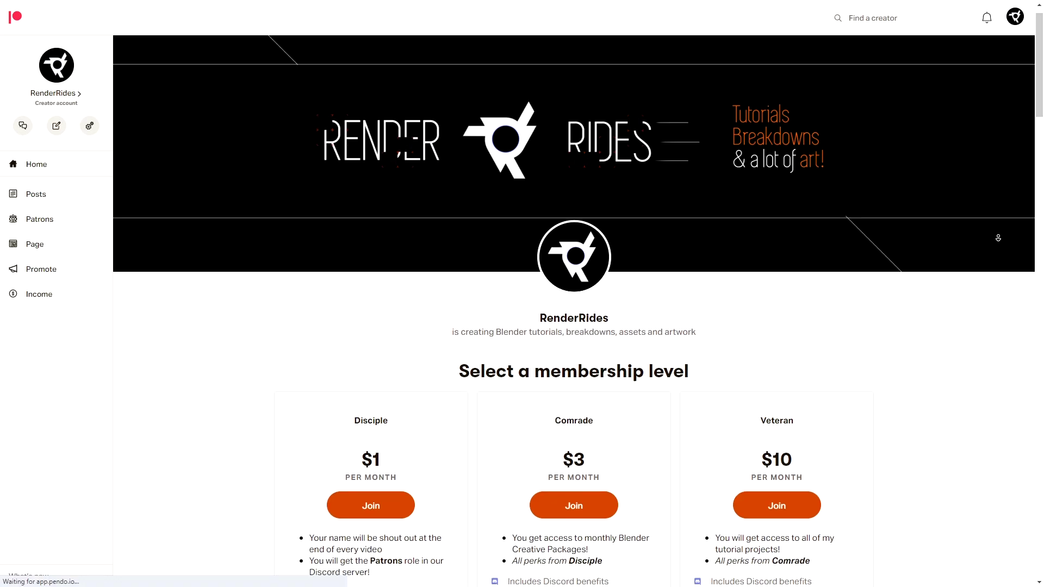
Switch to the RenderRides Patreon page in the browser and review the Disciple, Comrade and Veteran membership levels
{"action": "scroll", "coordinate": [998, 237], "scroll_direction": "down", "scroll_amount": 2}
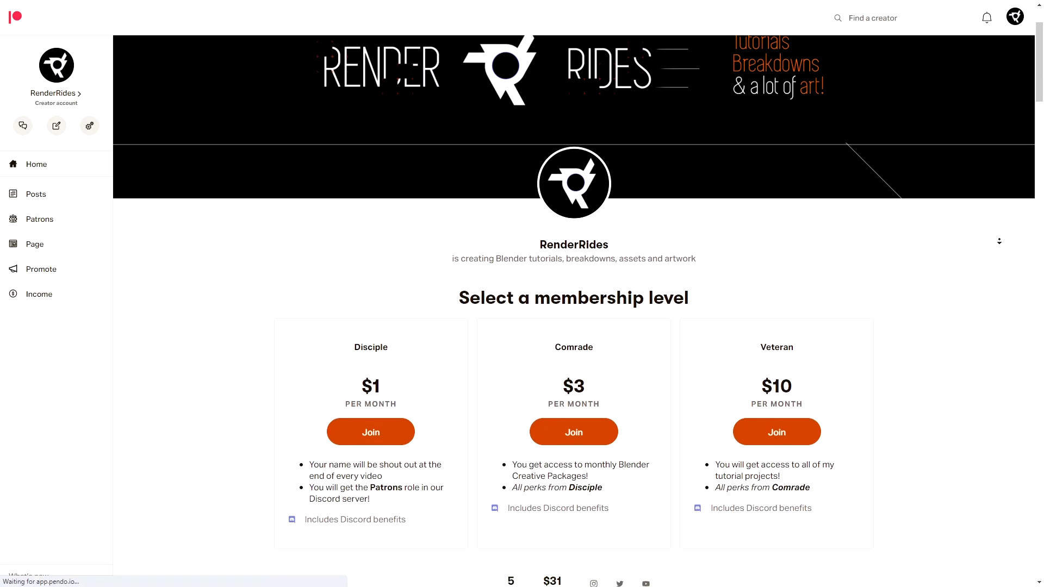
{"action": "scroll", "coordinate": [998, 241], "scroll_direction": "down", "scroll_amount": 2}
{"action": "left_click_drag", "start_coordinate": [512, 346], "coordinate": [559, 360]}
{"action": "left_click", "coordinate": [574, 274]}
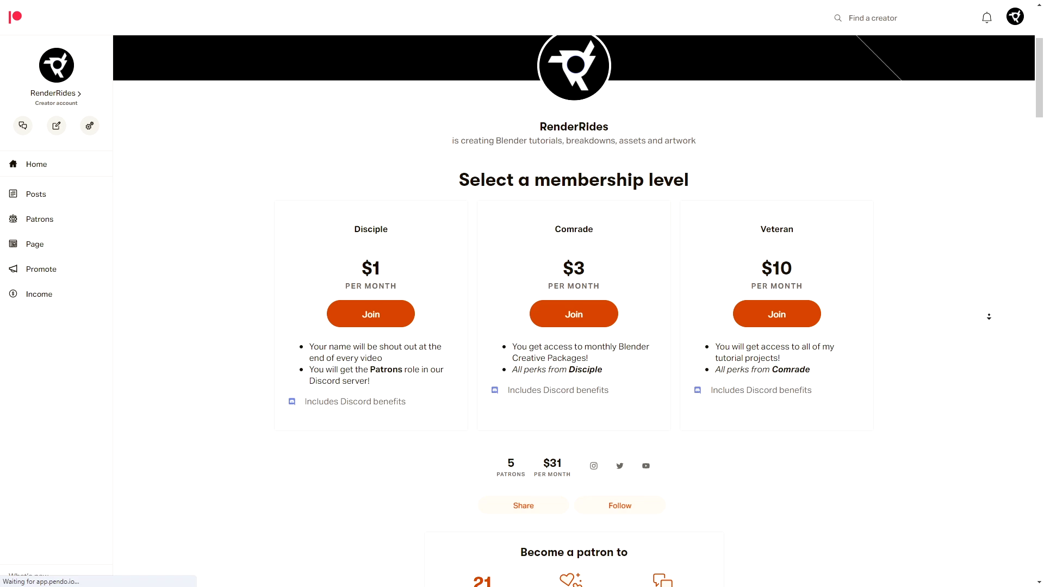
Look through the Patreon posts, from the Stylized Tree Pack down to the Procedural Frost Node package
{"action": "scroll", "coordinate": [989, 317], "scroll_direction": "down", "scroll_amount": 3}
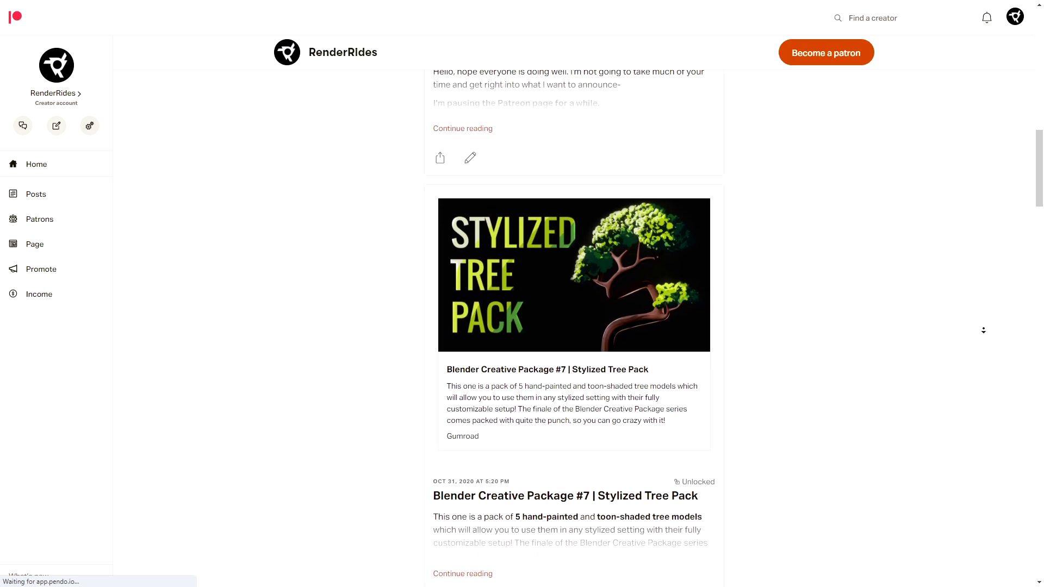
{"action": "scroll", "coordinate": [983, 330], "scroll_direction": "down", "scroll_amount": 3}
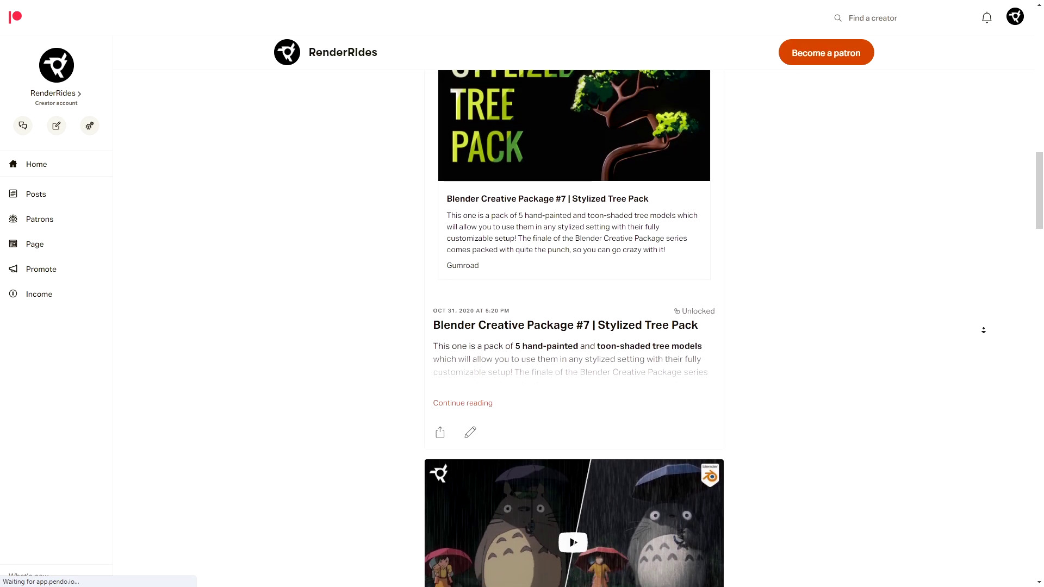
{"action": "scroll", "coordinate": [983, 330], "scroll_direction": "down", "scroll_amount": 3}
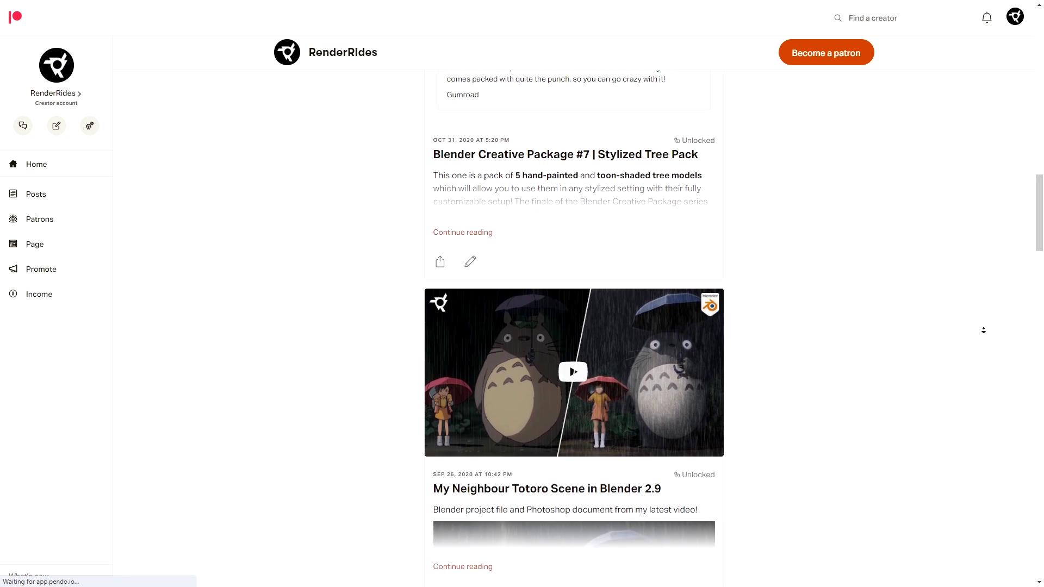
{"action": "scroll", "coordinate": [983, 330], "scroll_direction": "down", "scroll_amount": 3}
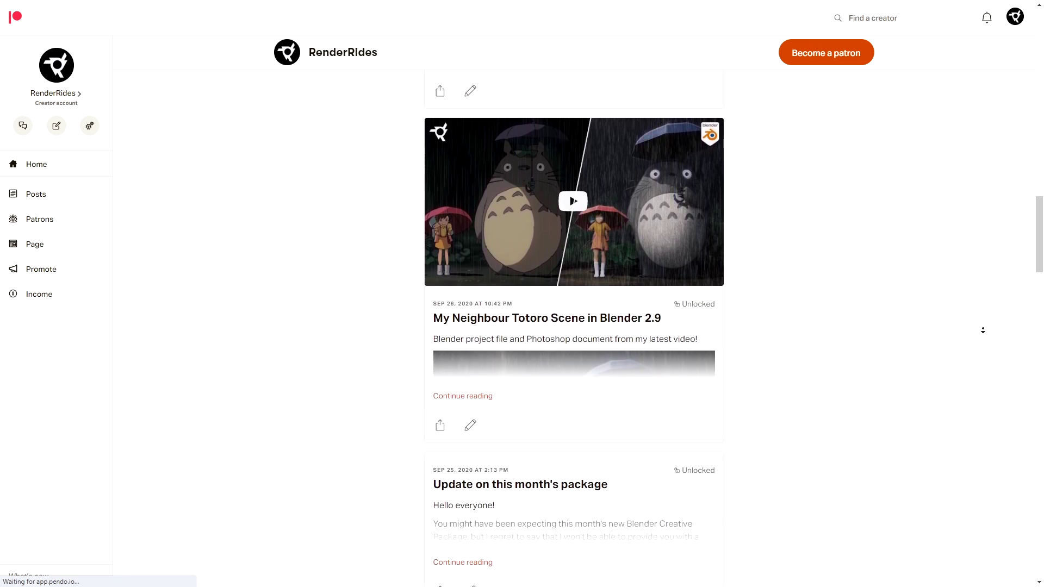
{"action": "scroll", "coordinate": [982, 330], "scroll_direction": "down", "scroll_amount": 3}
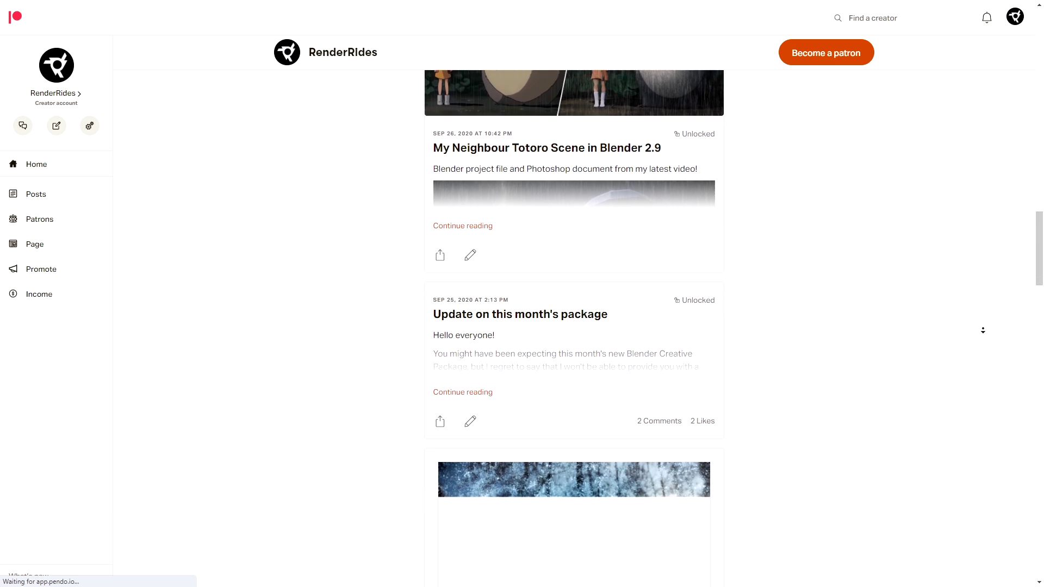
{"action": "scroll", "coordinate": [983, 330], "scroll_direction": "down", "scroll_amount": 3}
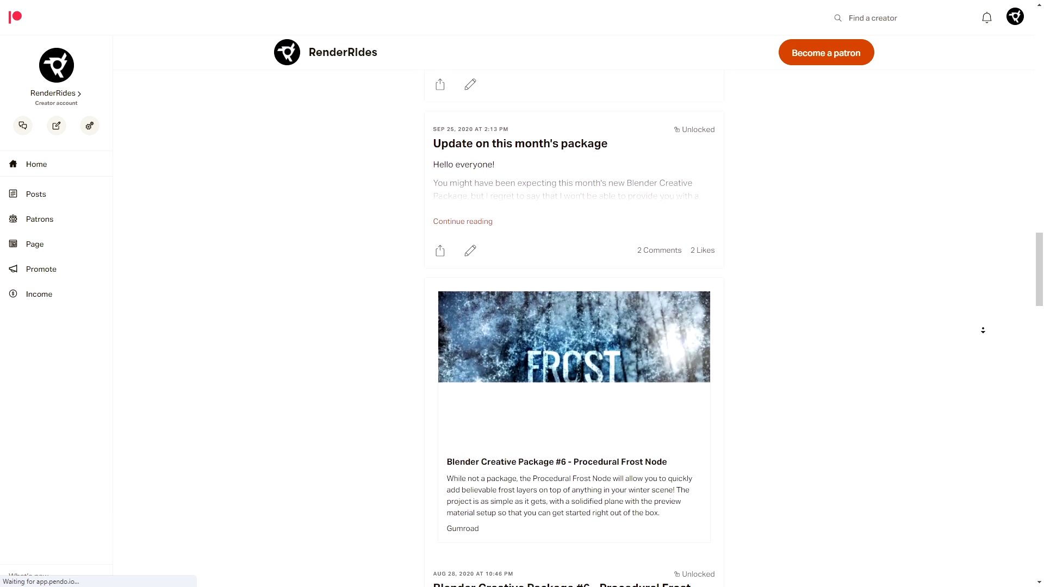
{"action": "scroll", "coordinate": [983, 330], "scroll_direction": "down", "scroll_amount": 3}
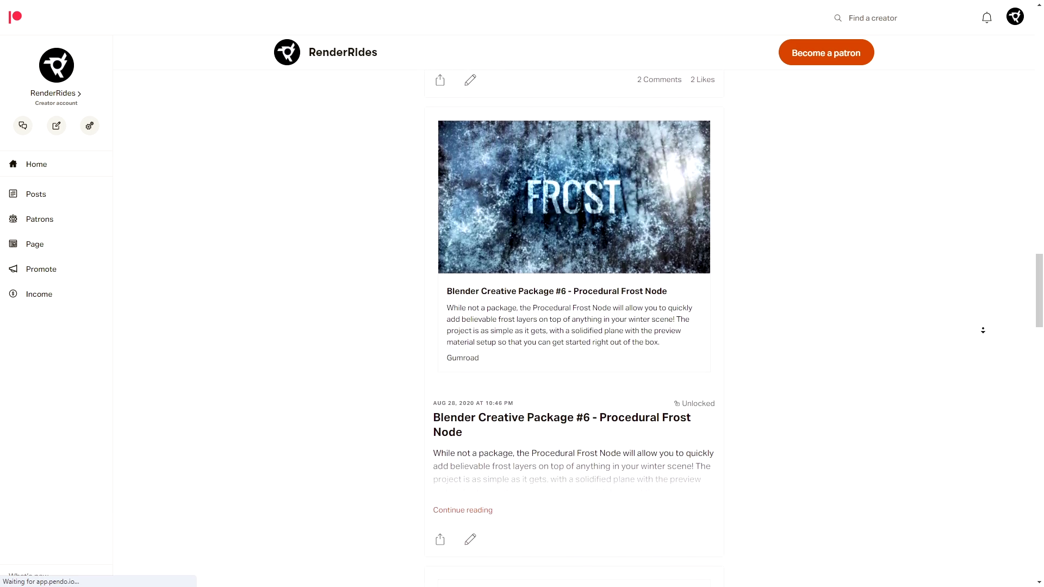
{"action": "scroll", "coordinate": [983, 330], "scroll_direction": "down", "scroll_amount": 3}
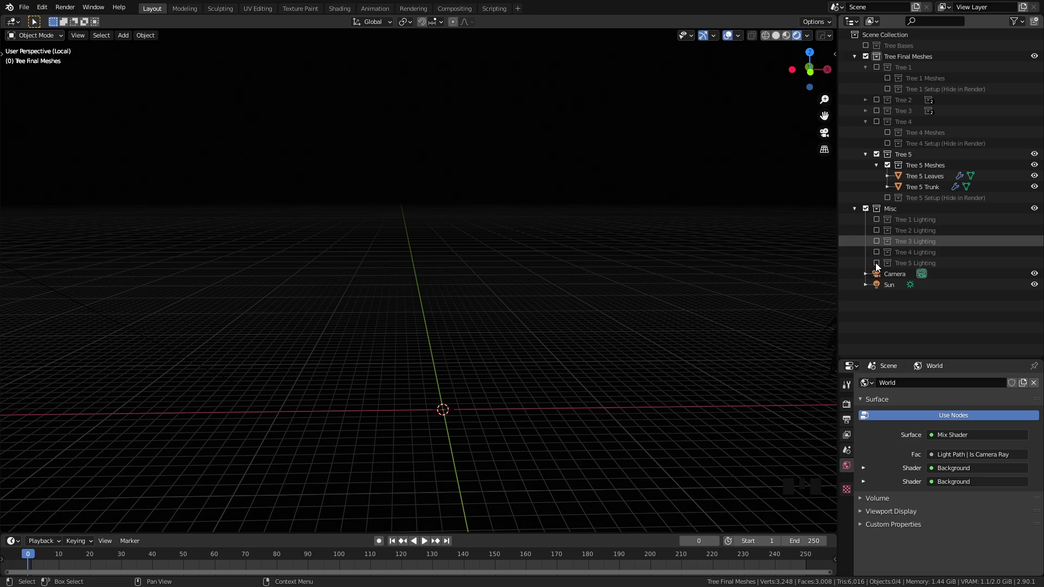
Switch back to Blender, enable the Tree 5 Lighting collection and inspect the lit Tree 5 from several sides
{"action": "left_click", "coordinate": [876, 263]}
{"action": "middle_click_drag", "start_coordinate": [739, 313], "coordinate": [523, 298], "text": "shift"}
{"action": "scroll", "coordinate": [508, 299], "scroll_direction": "down", "scroll_amount": 2}
{"action": "scroll", "coordinate": [508, 298], "scroll_direction": "down", "scroll_amount": 1}
{"action": "scroll", "coordinate": [506, 274], "scroll_direction": "down", "scroll_amount": 1}
{"action": "middle_click_drag", "start_coordinate": [551, 320], "coordinate": [401, 261]}
{"action": "scroll", "coordinate": [522, 294], "scroll_direction": "up", "scroll_amount": 2}
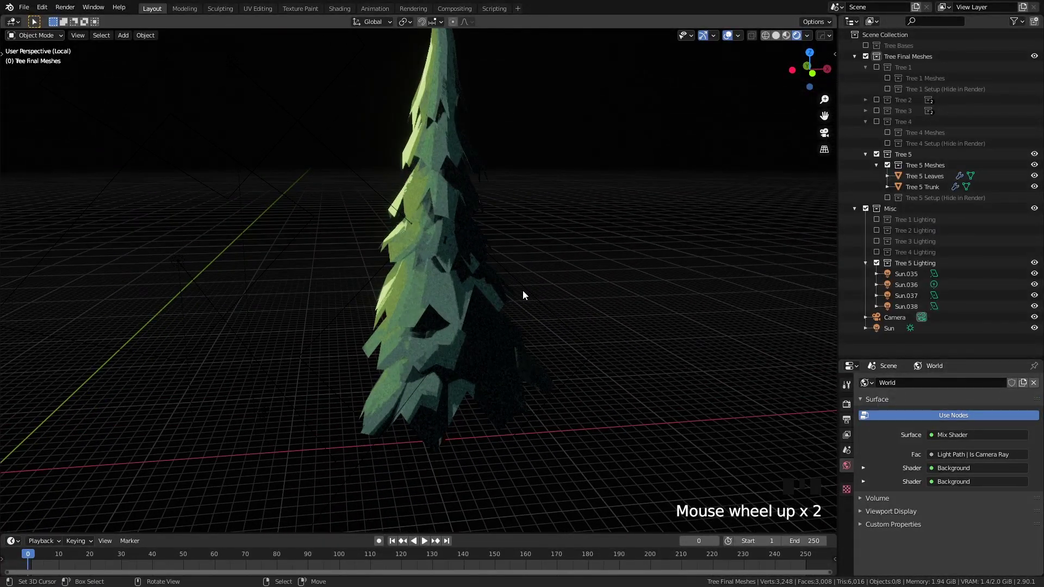
{"action": "scroll", "coordinate": [466, 275], "scroll_direction": "down", "scroll_amount": 2}
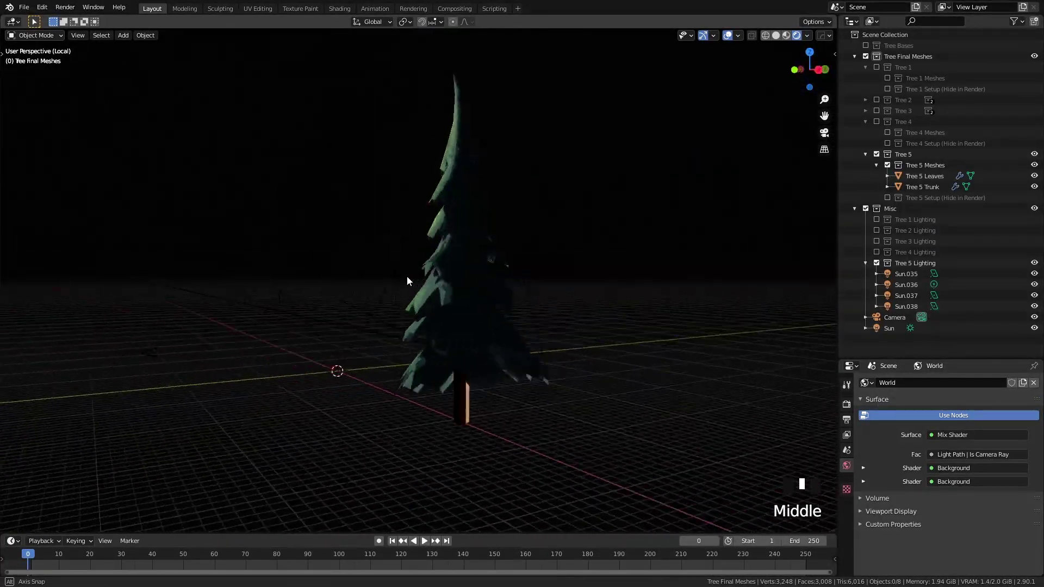